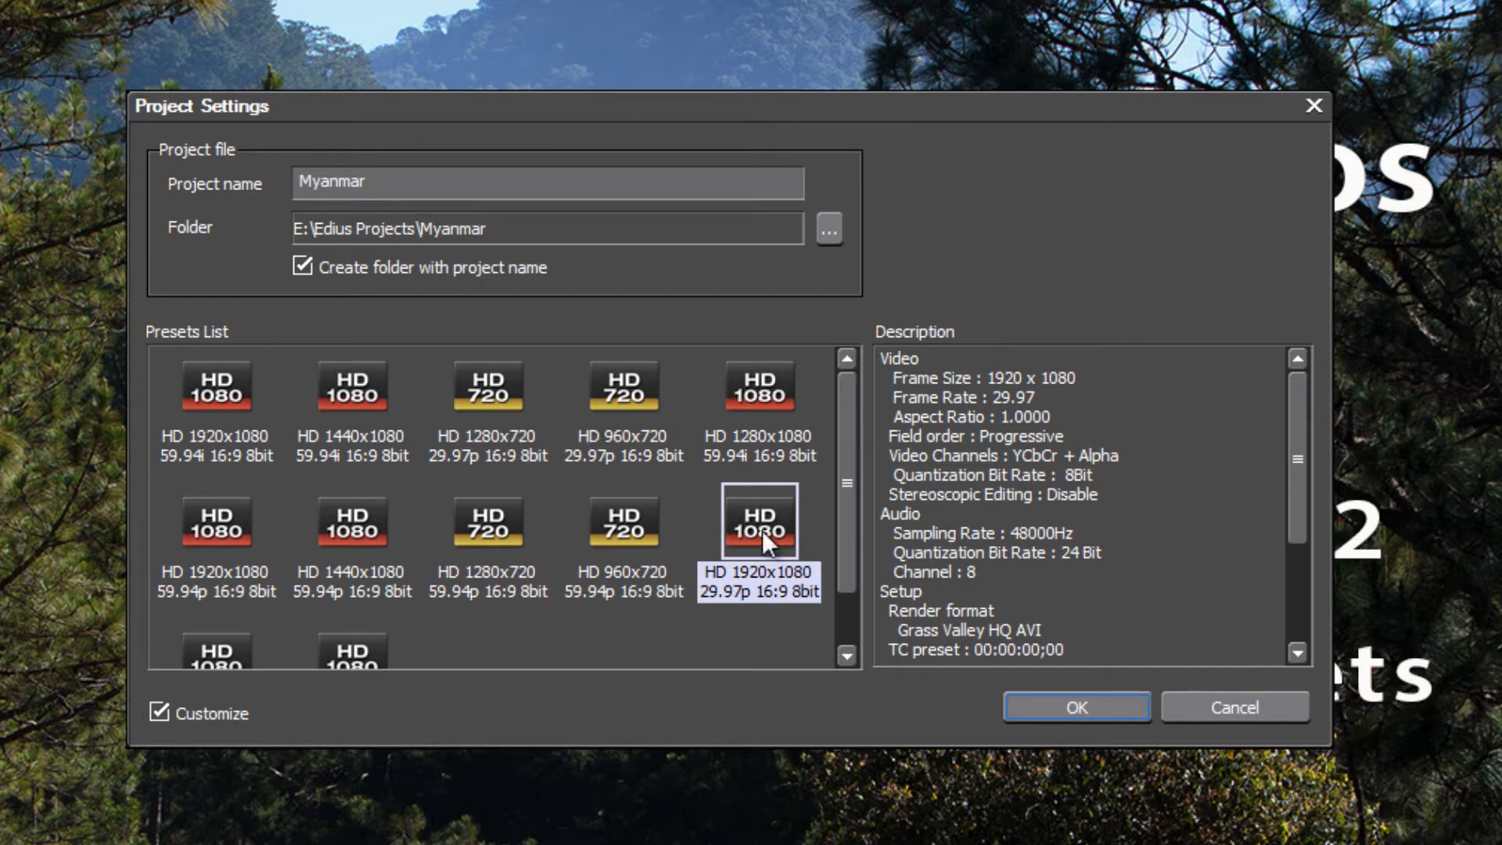
# Accept the HD 1920x1080 29.97p 16:9 8bit preset with customization enabled and browse the available video presets.
pyautogui.moveTo(841, 484); pyautogui.dragTo(859, 576)
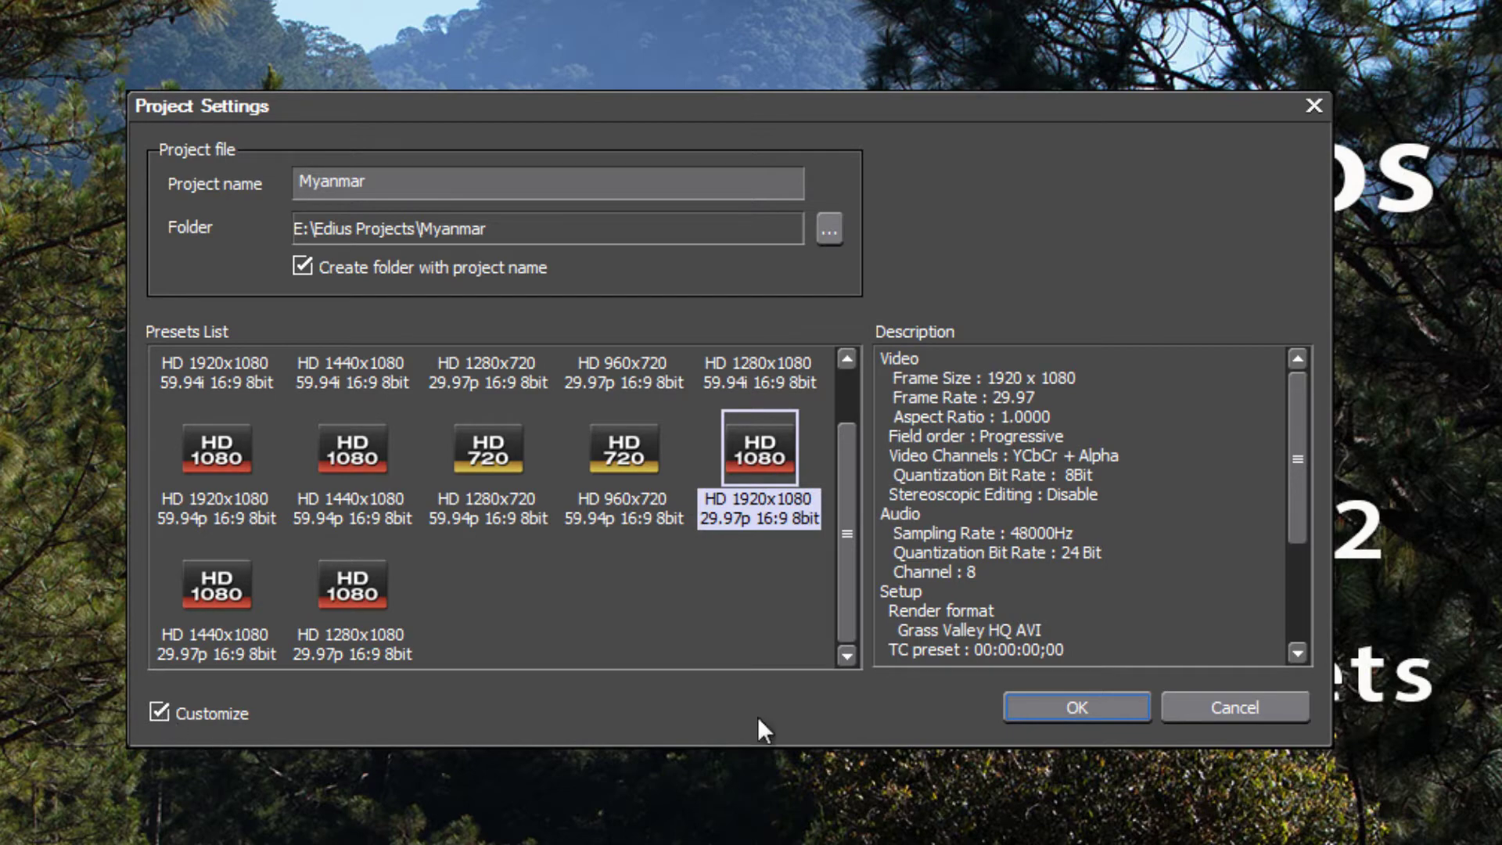
pyautogui.click(1084, 707)
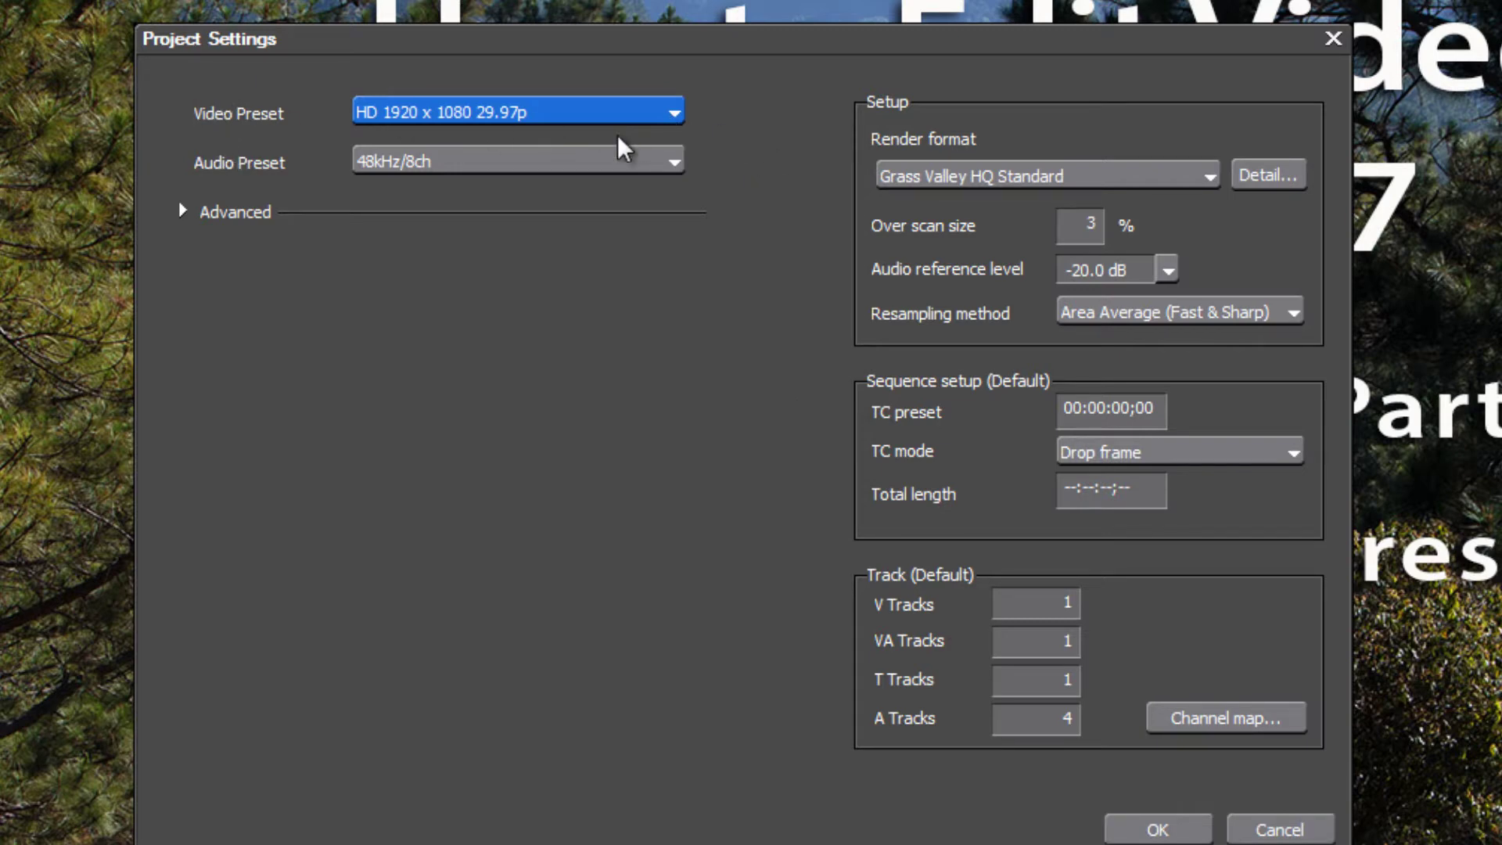
pyautogui.click(674, 112)
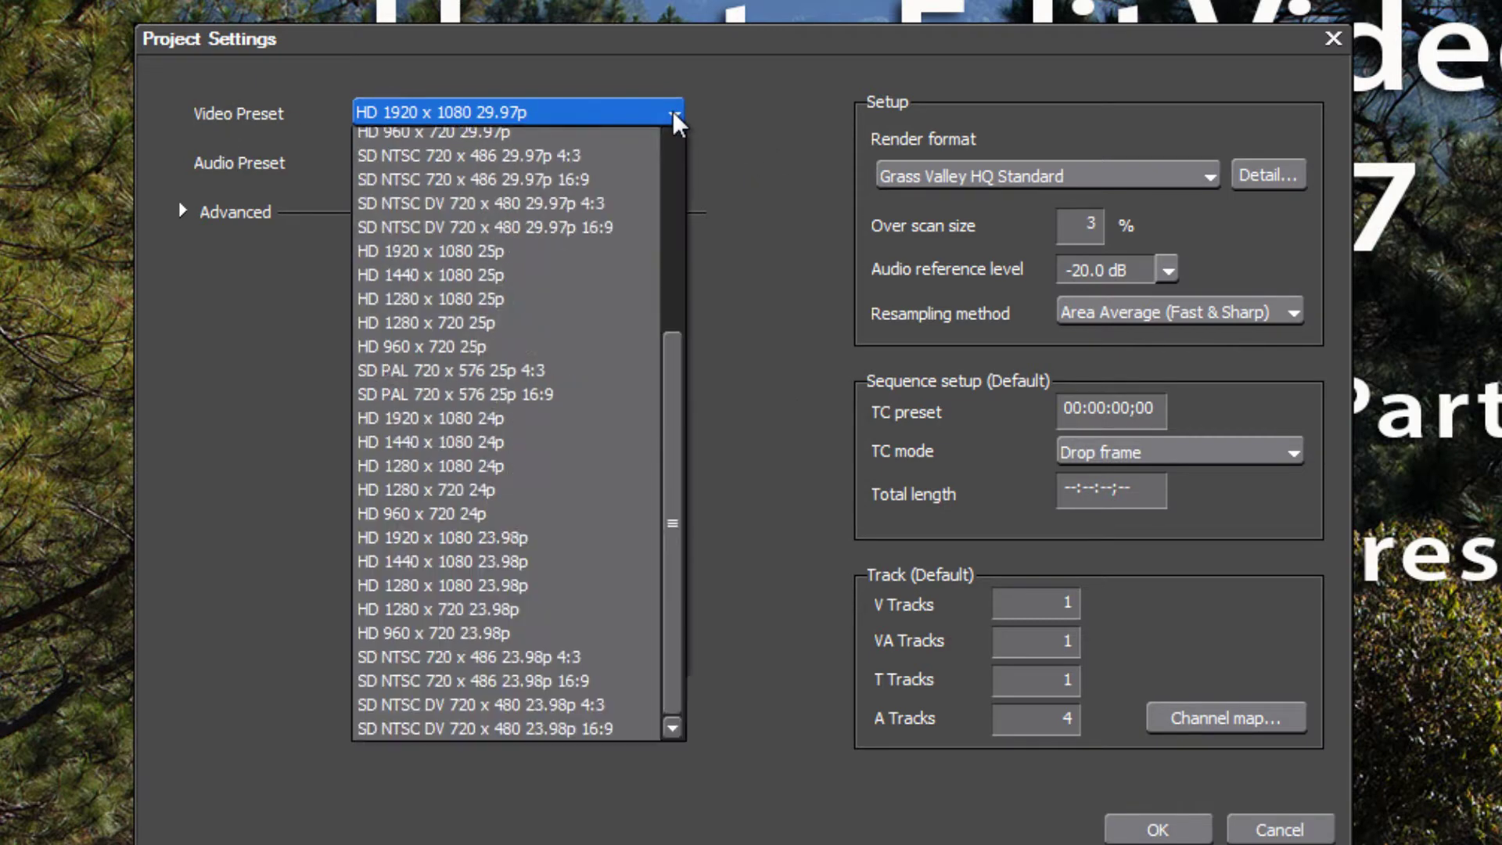
pyautogui.moveTo(670, 499); pyautogui.dragTo(676, 172)
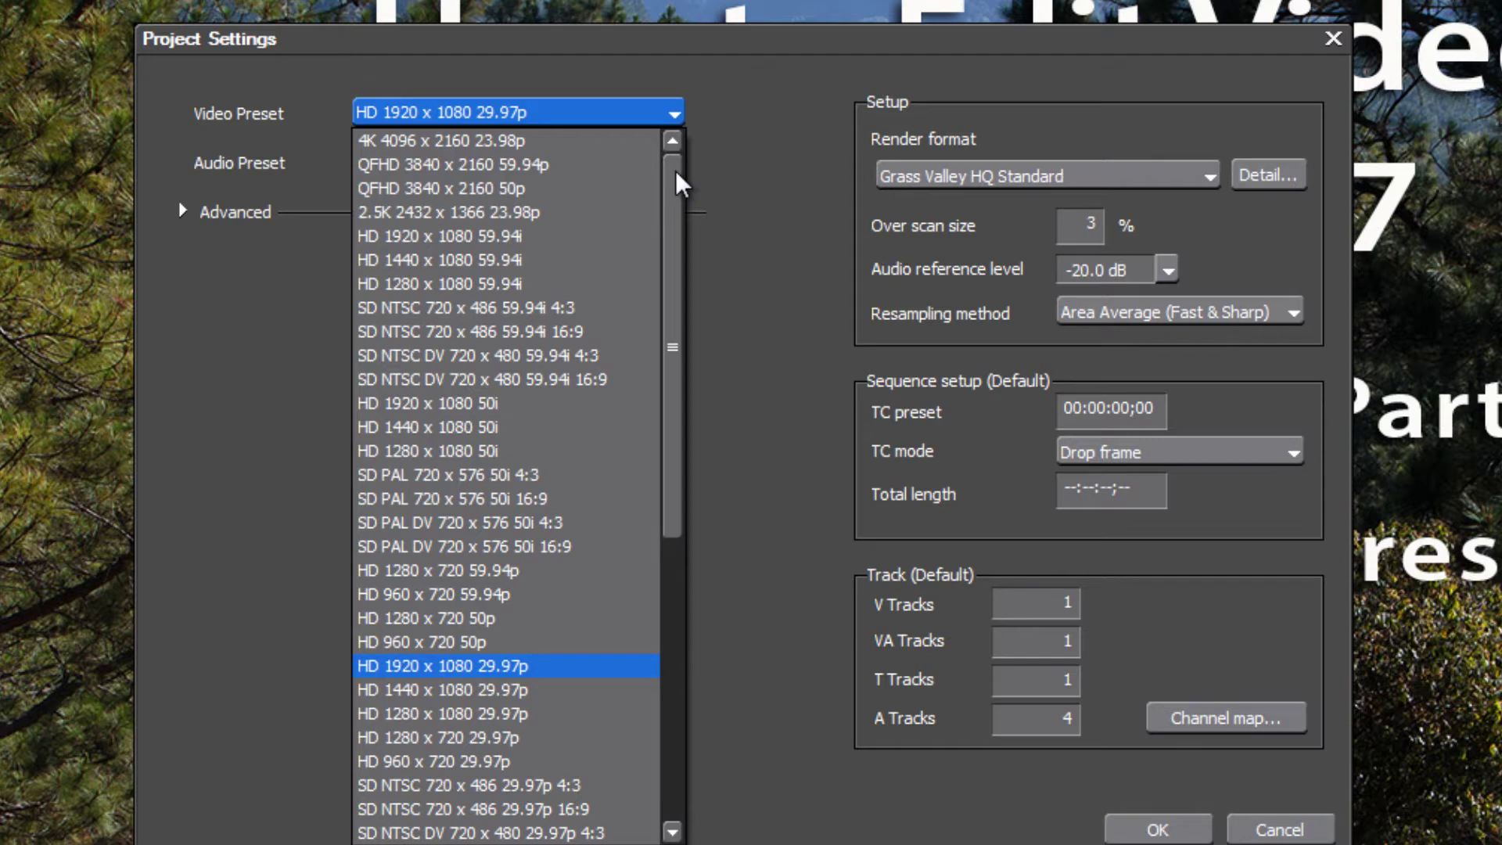
pyautogui.click(669, 114)
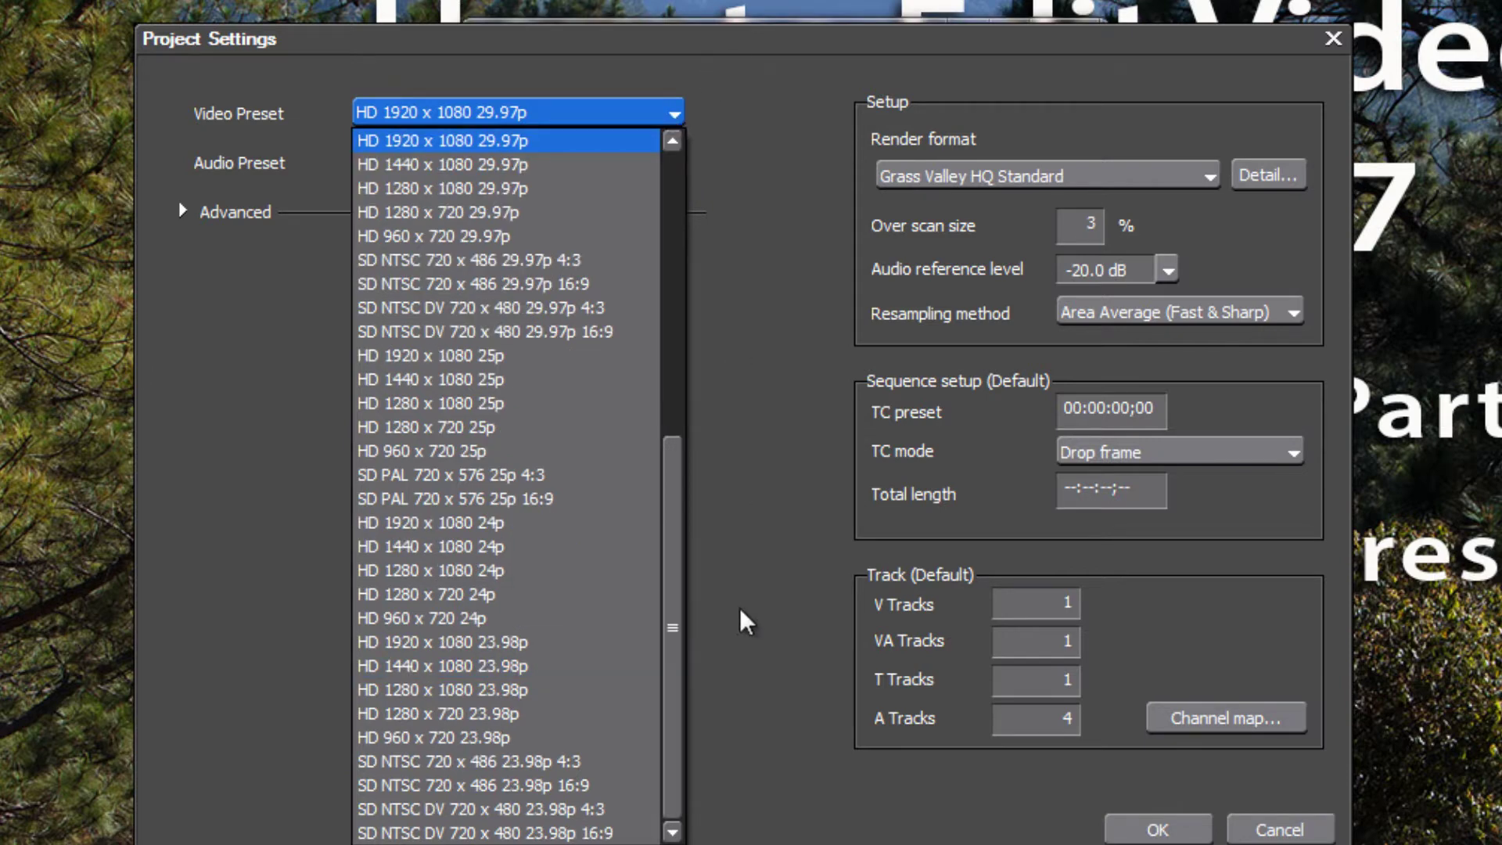
pyautogui.moveTo(672, 602); pyautogui.dragTo(686, 367)
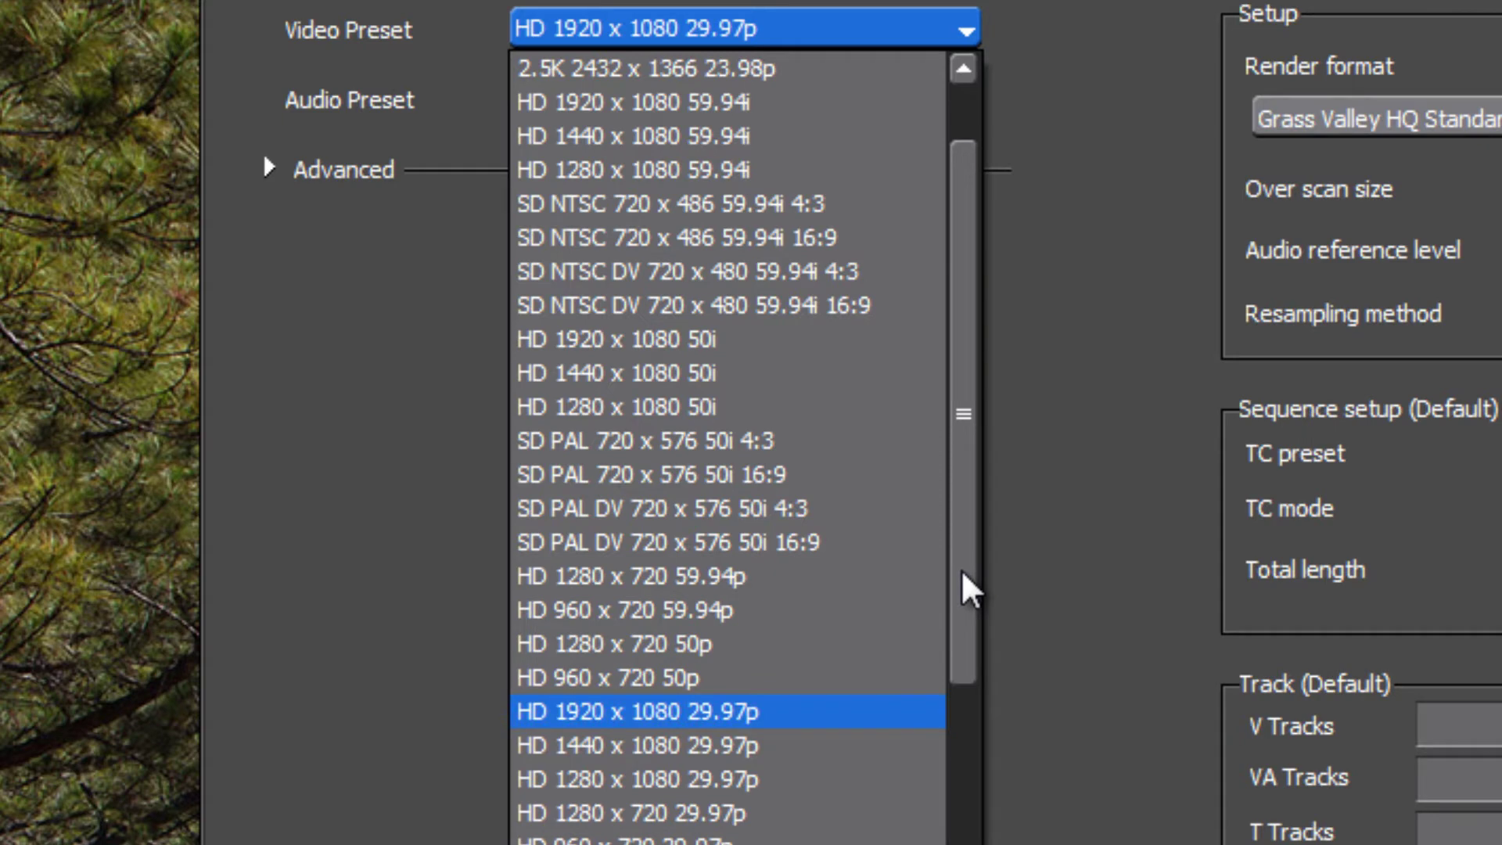
pyautogui.moveTo(963, 574); pyautogui.dragTo(976, 699)
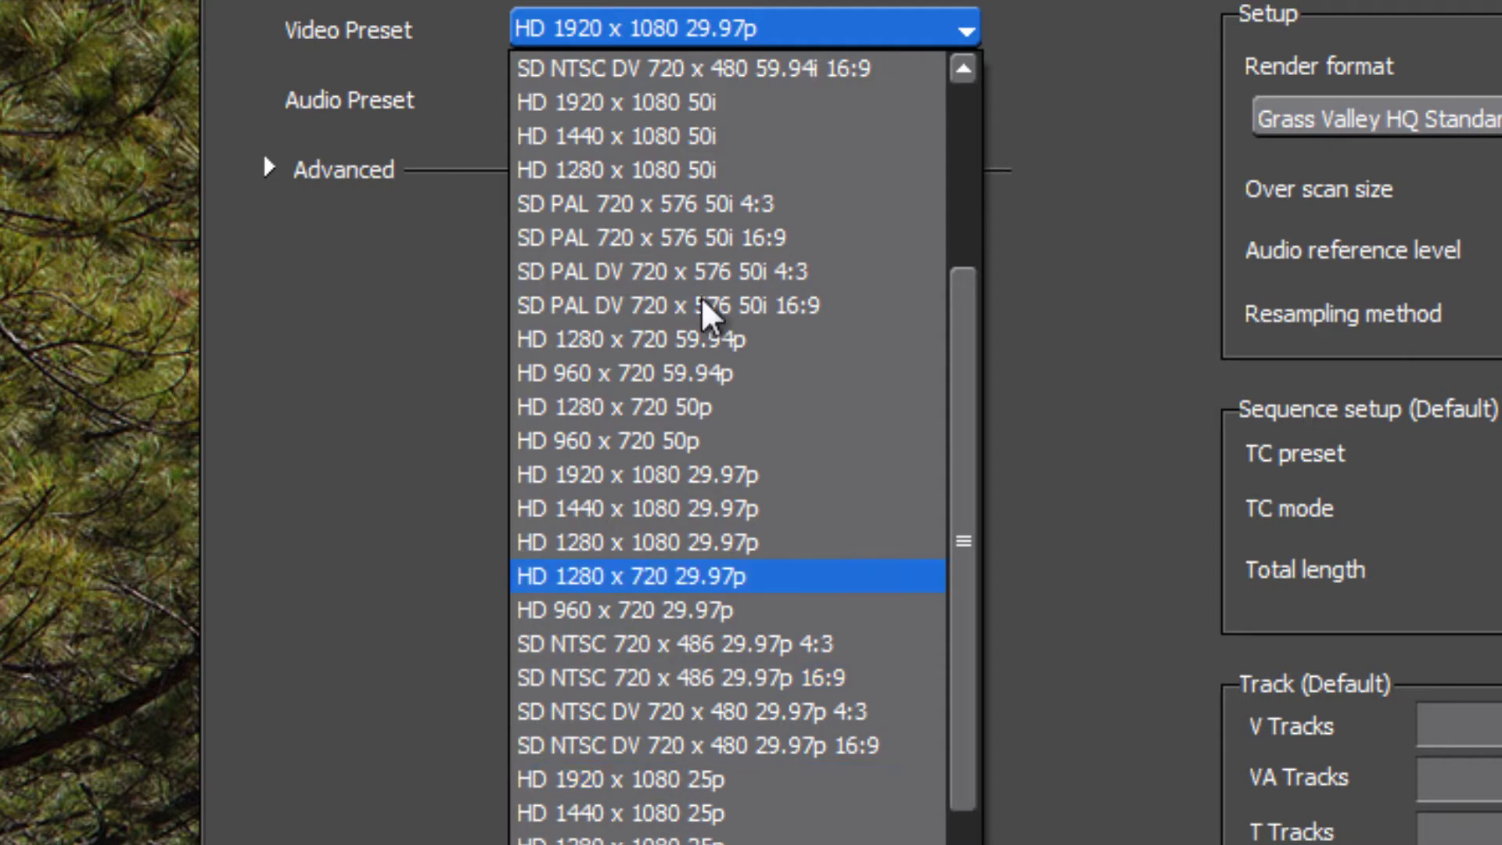
pyautogui.click(1103, 4)
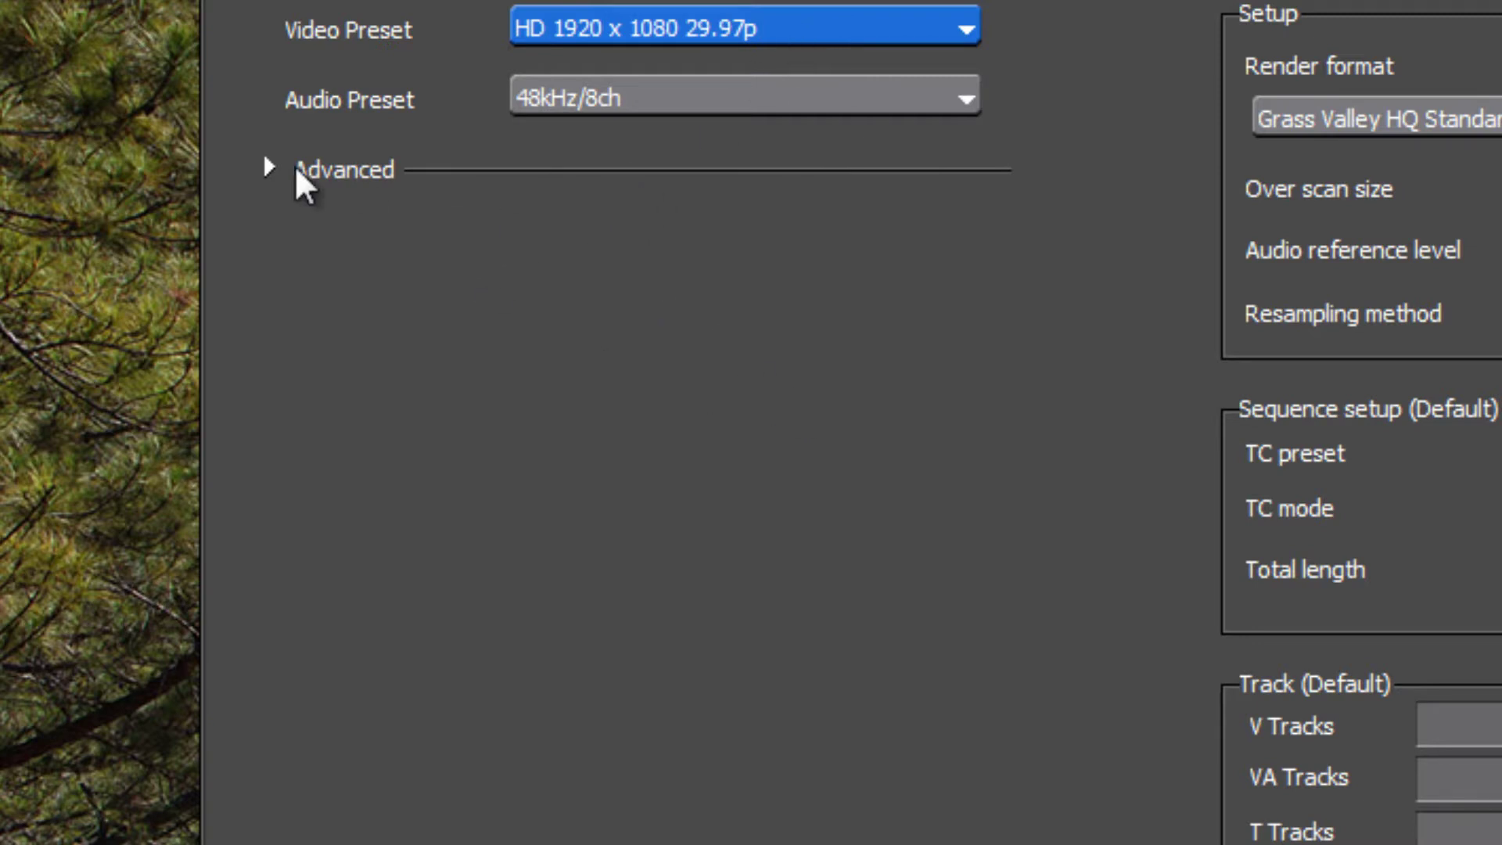
# Set the project's audio preset to 48kHz/2ch.
pyautogui.press('Tab')
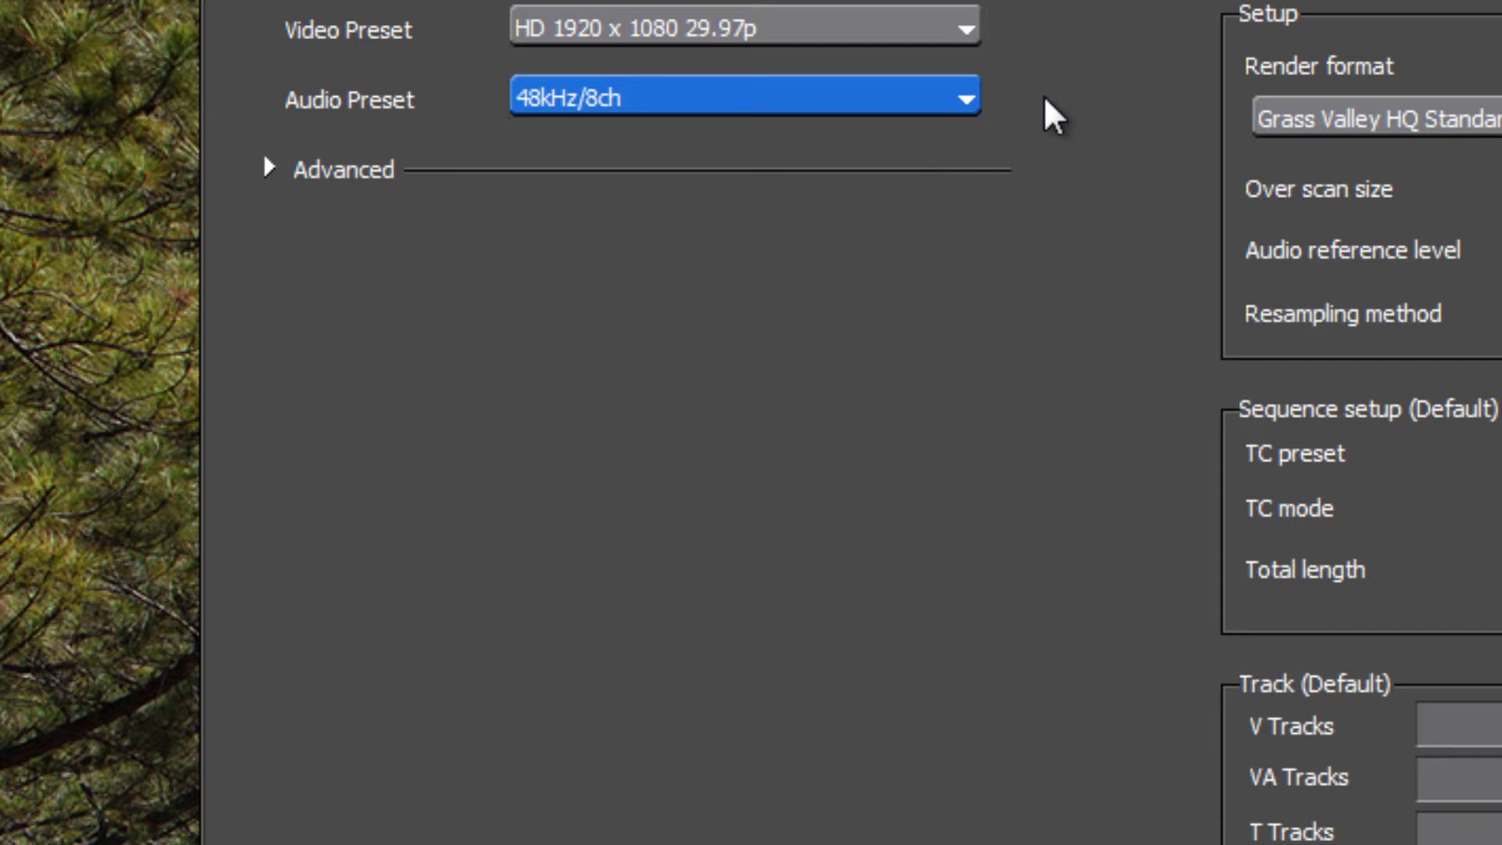
pyautogui.click(970, 107)
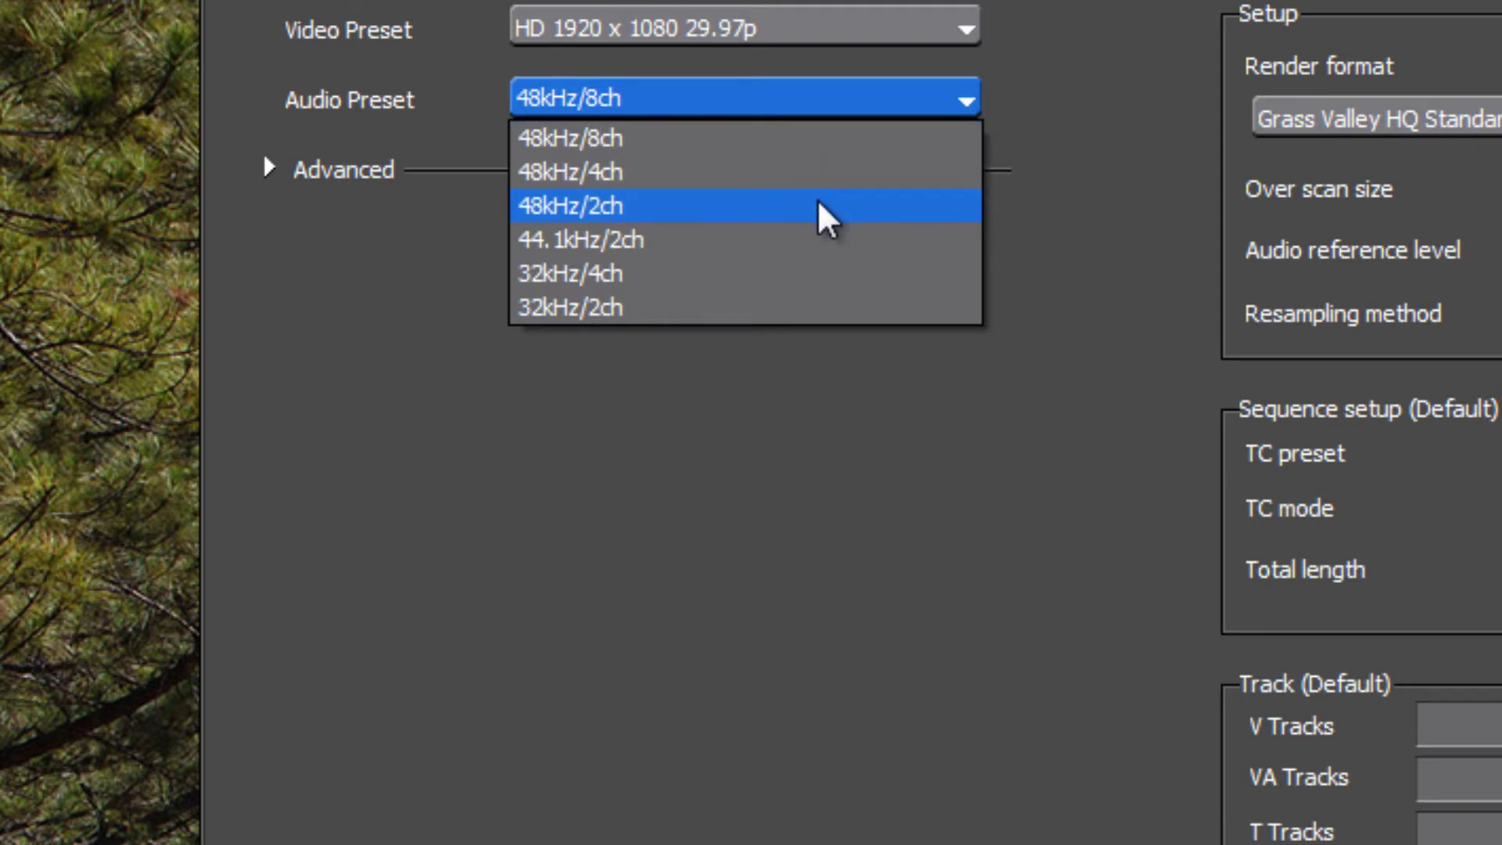
pyautogui.click(825, 219)
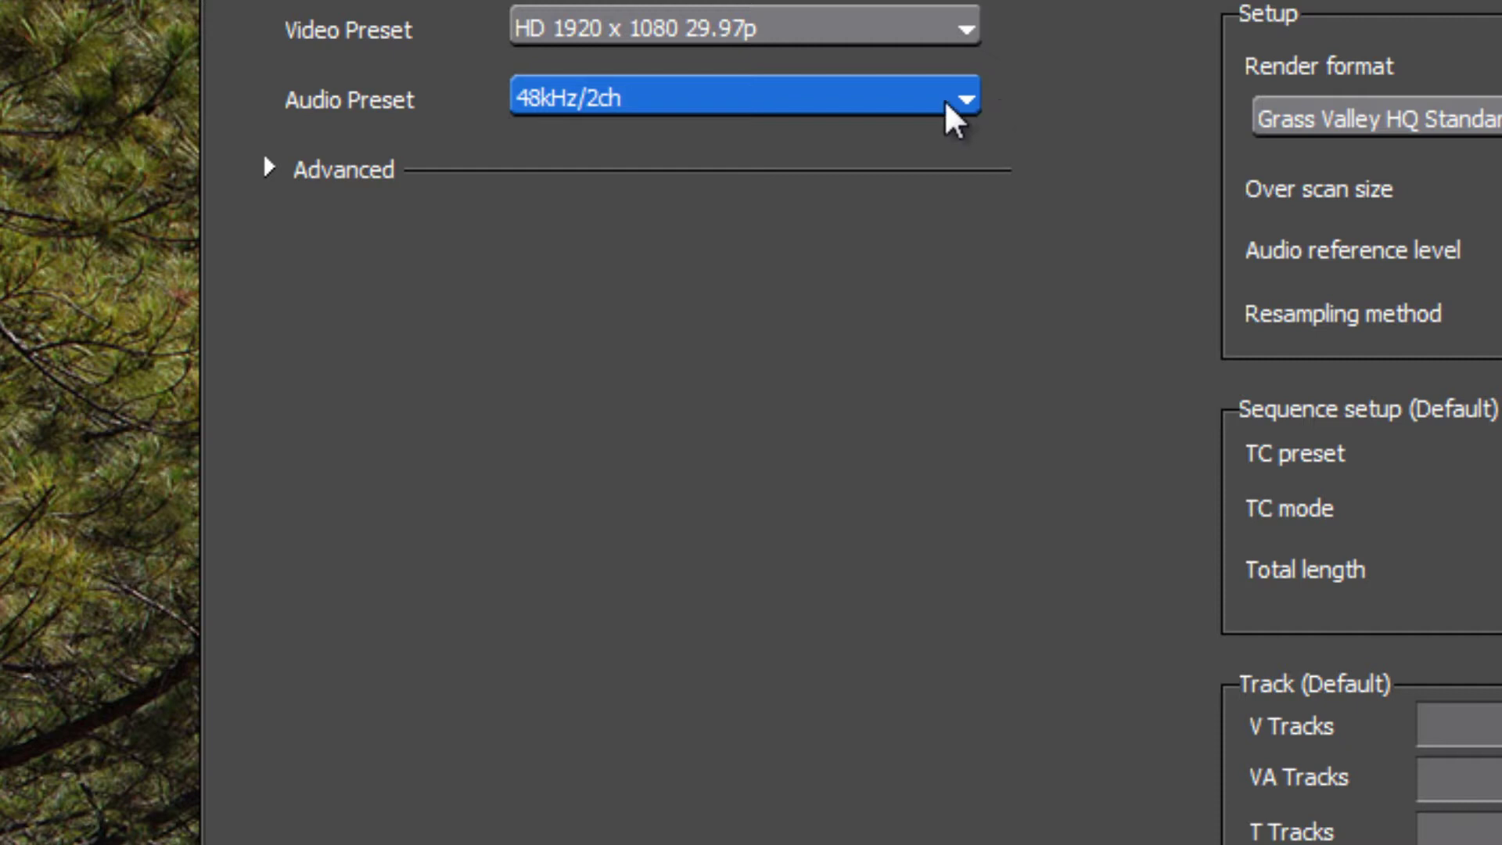
pyautogui.click(969, 102)
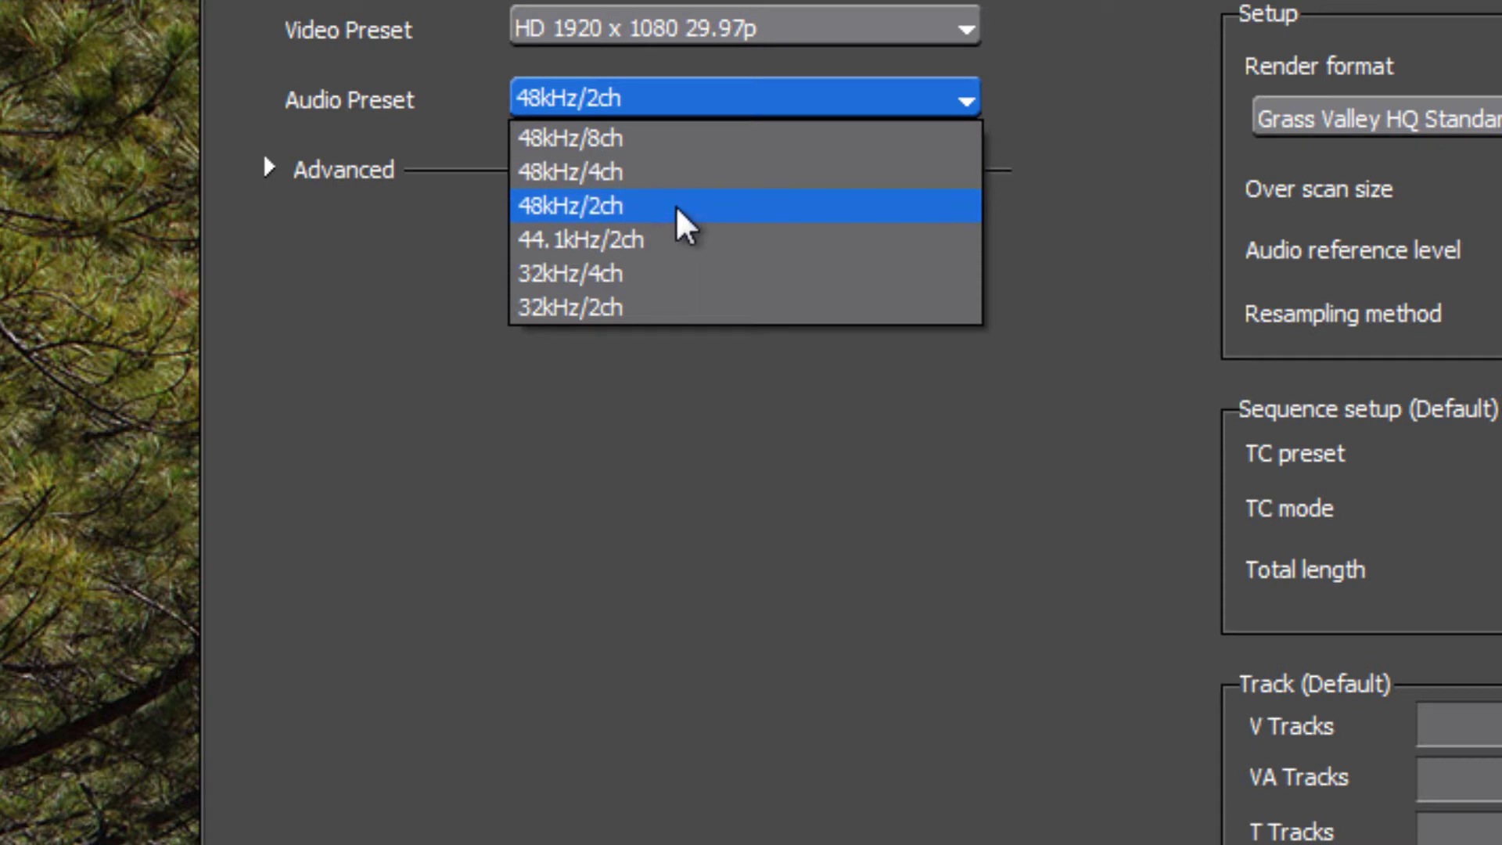
pyautogui.click(678, 210)
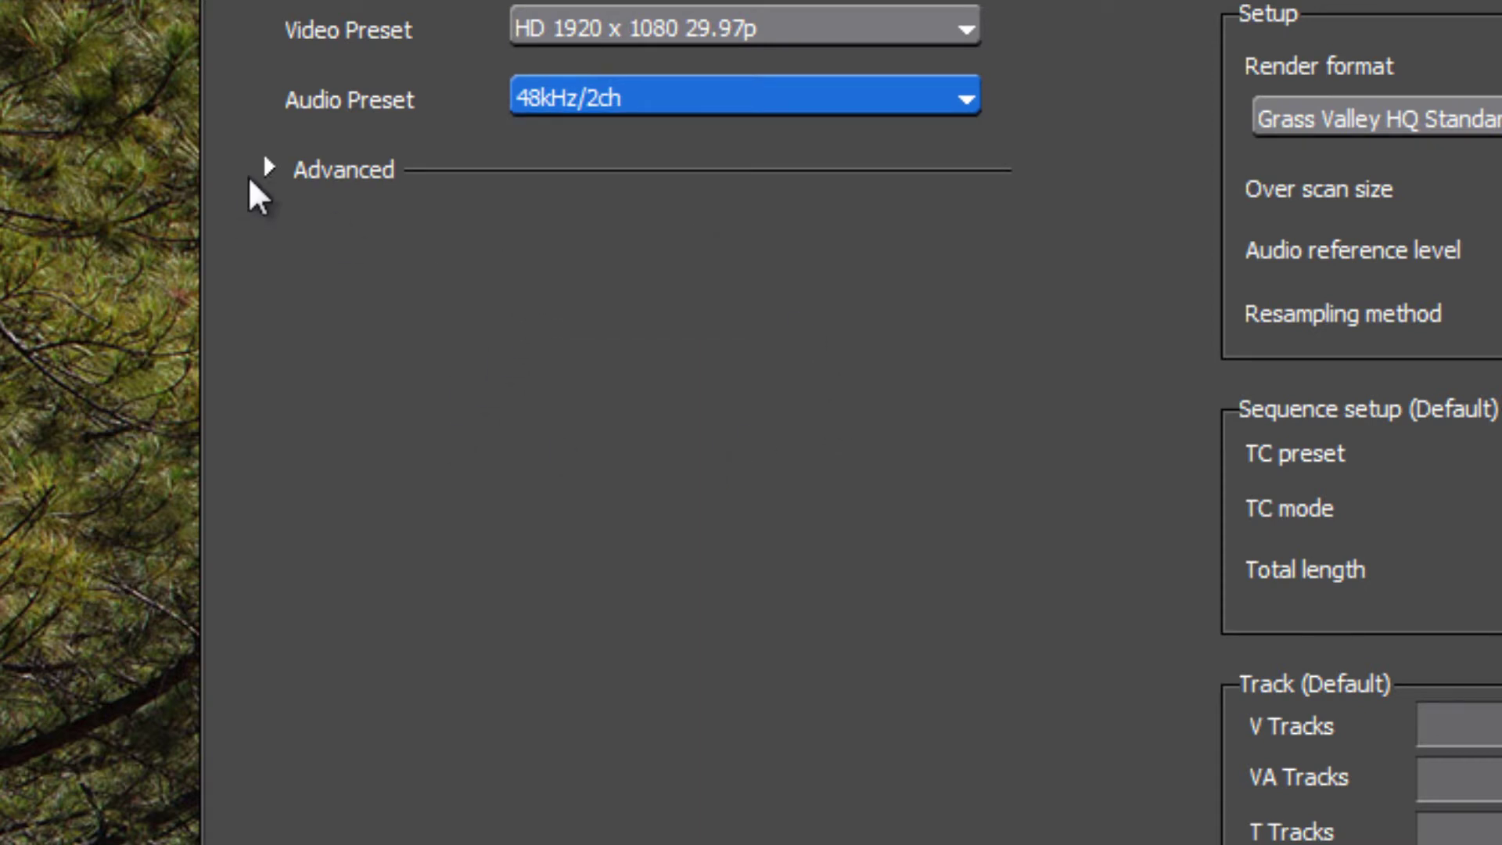
# Expand the advanced project settings and review the frame size and video quantization bit rate options.
pyautogui.click(267, 168)
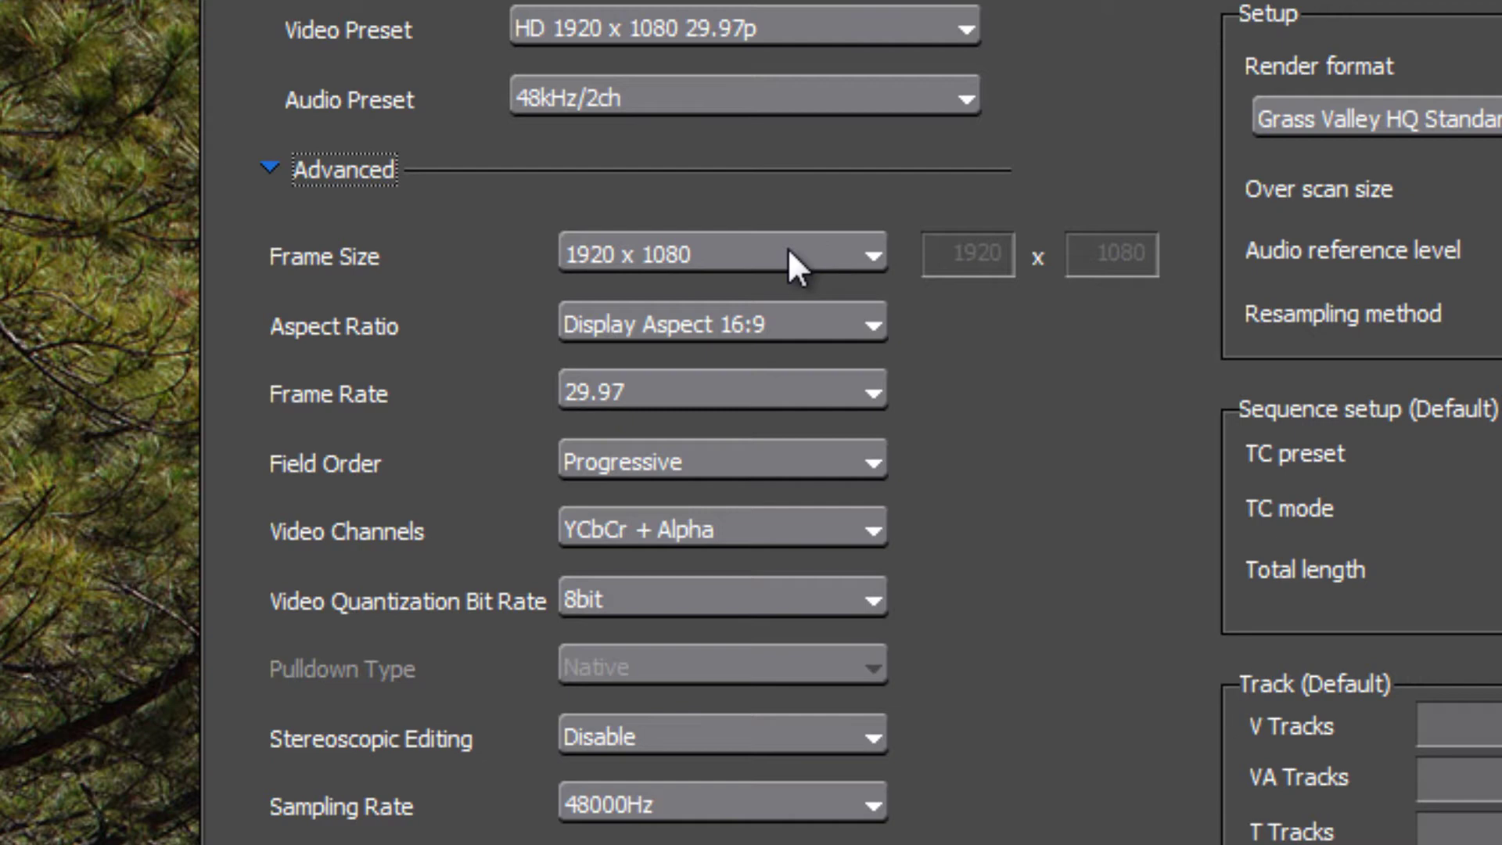
pyautogui.click(870, 250)
pyautogui.click(870, 250)
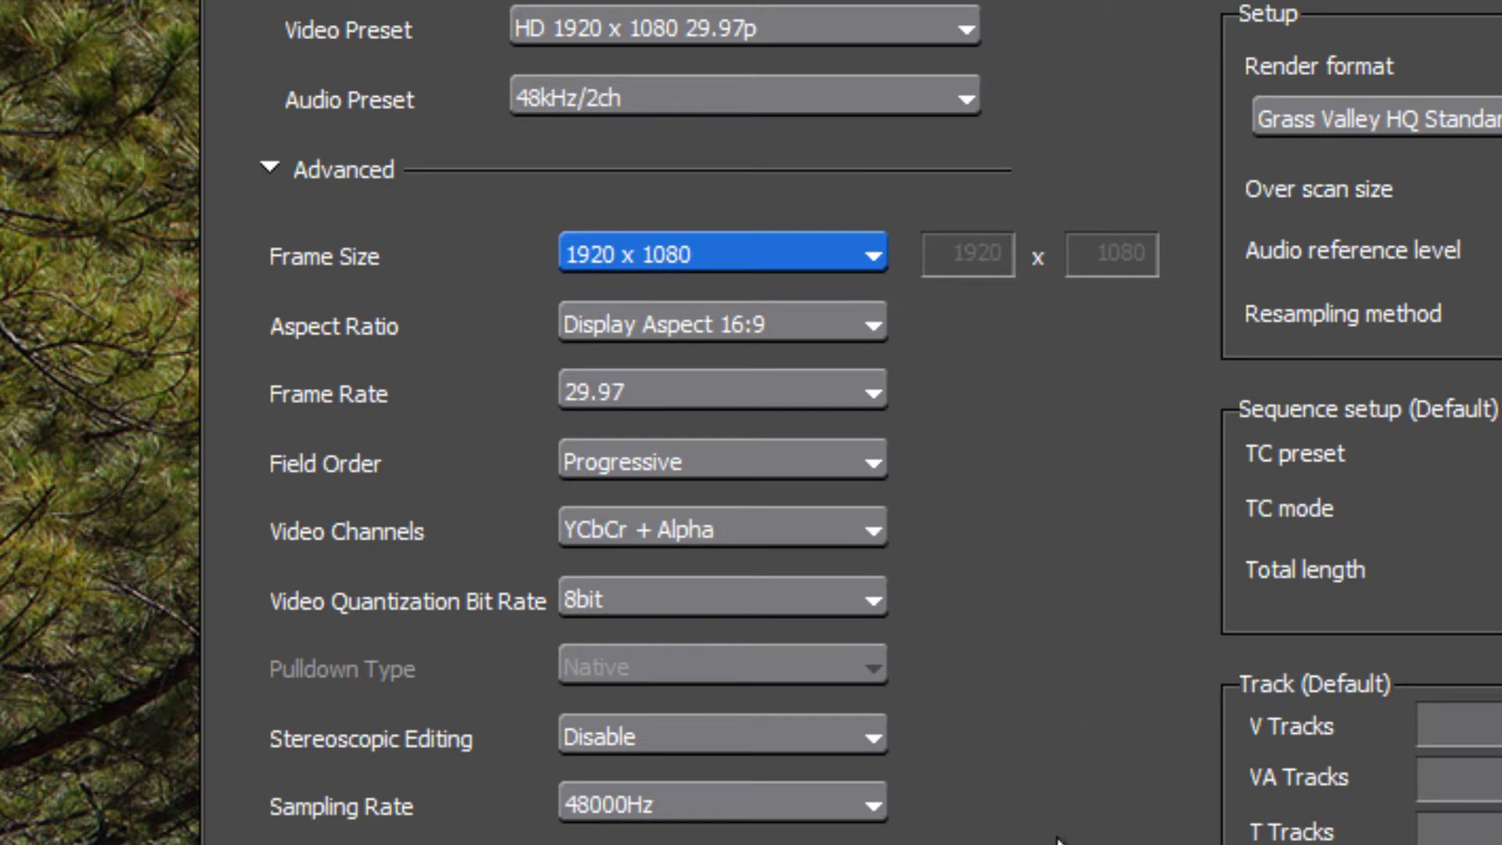
pyautogui.click(876, 596)
pyautogui.click(1022, 588)
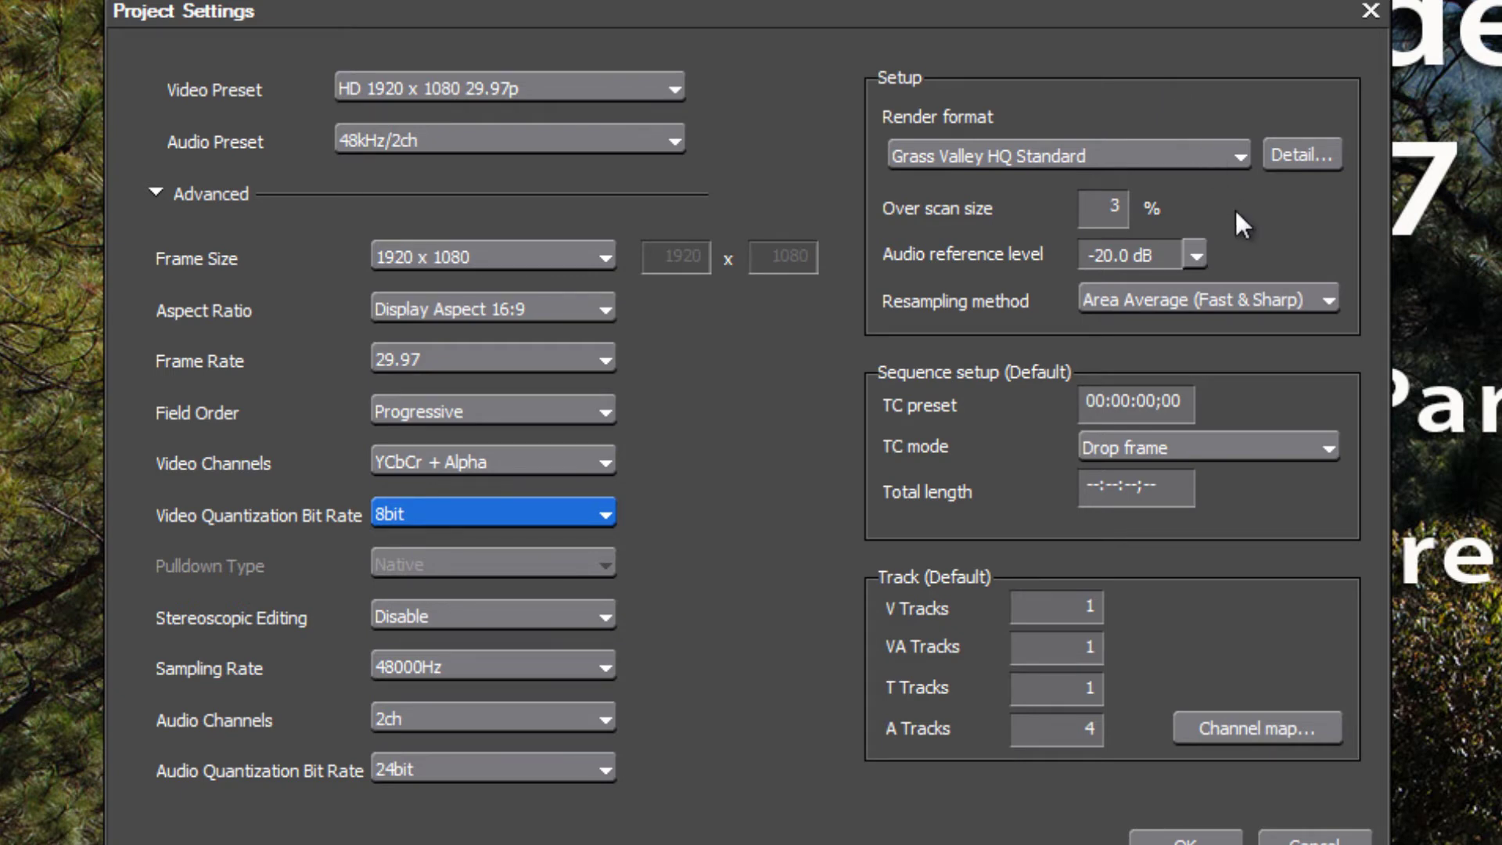
# Set the over scan size to 0% and the audio reference level to -12.0 dB.
pyautogui.click(1097, 210)
pyautogui.write('0')
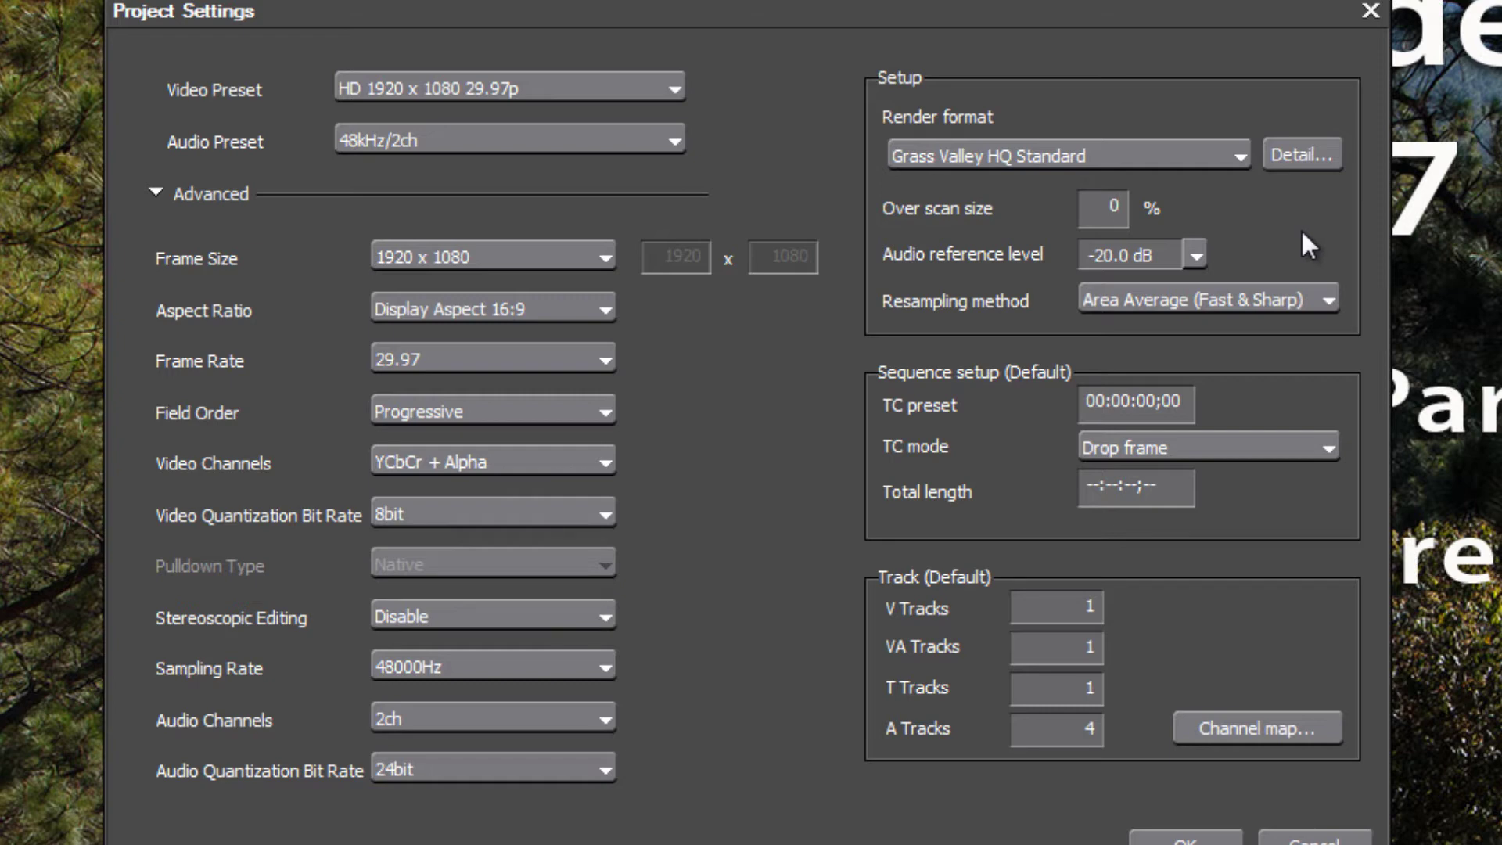
pyautogui.click(1193, 254)
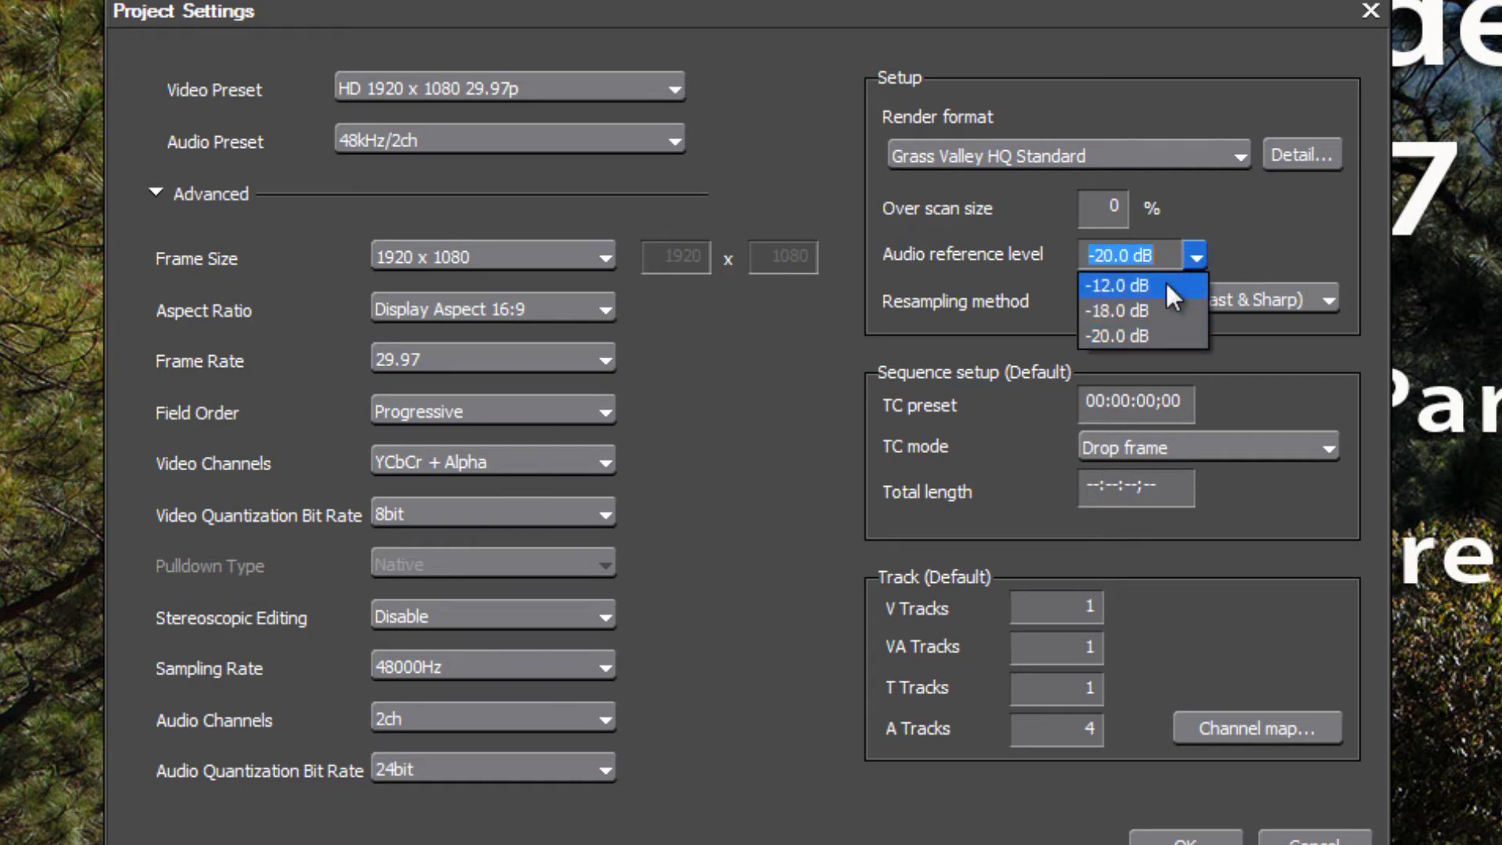
pyautogui.click(1167, 285)
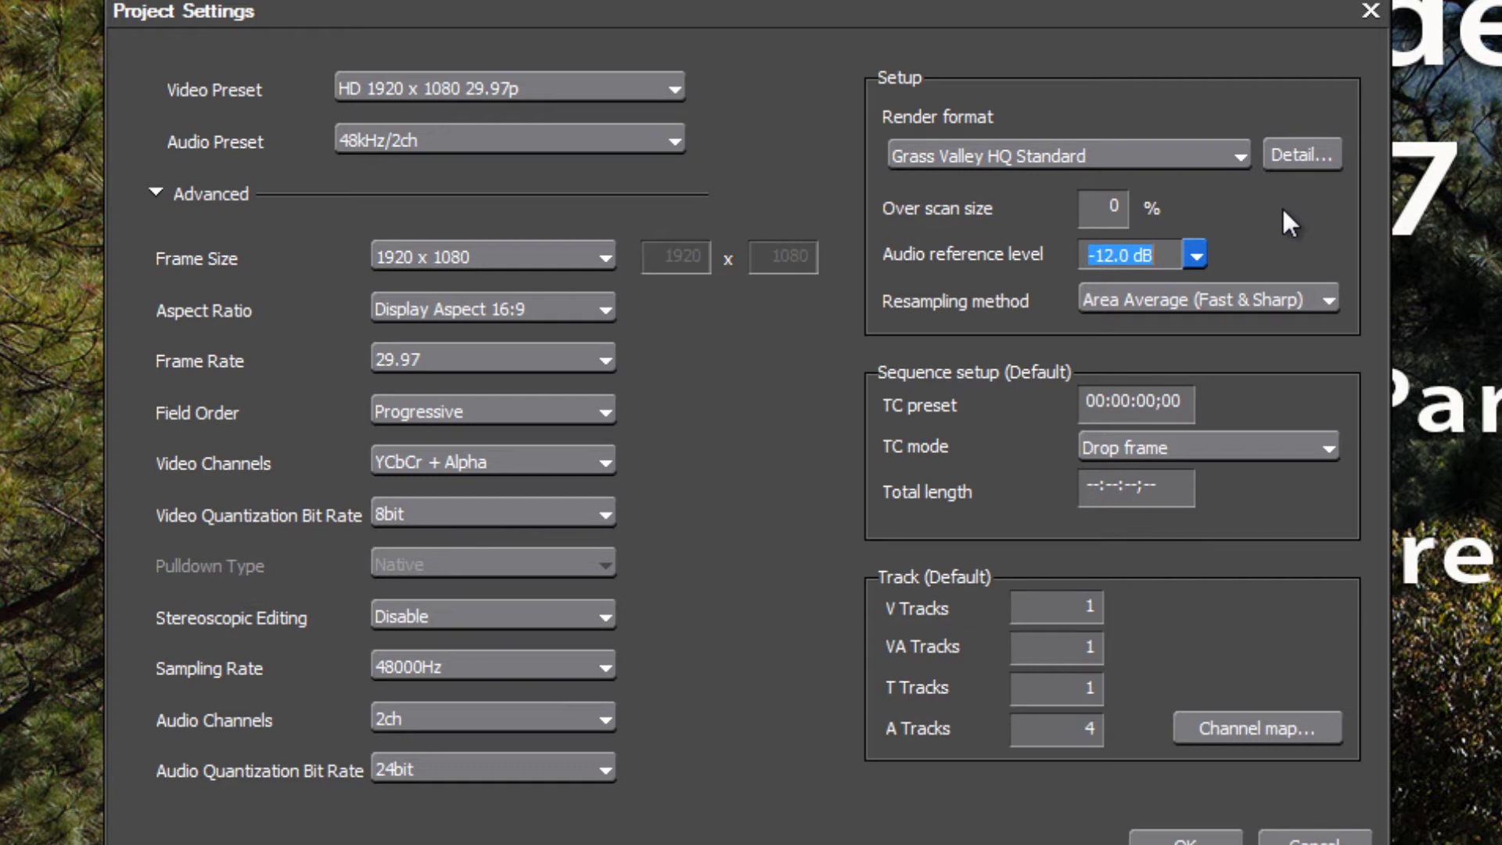
# Review the available resampling methods and timecode modes without changing either setting.
pyautogui.click(1327, 298)
pyautogui.click(1324, 300)
pyautogui.click(1330, 300)
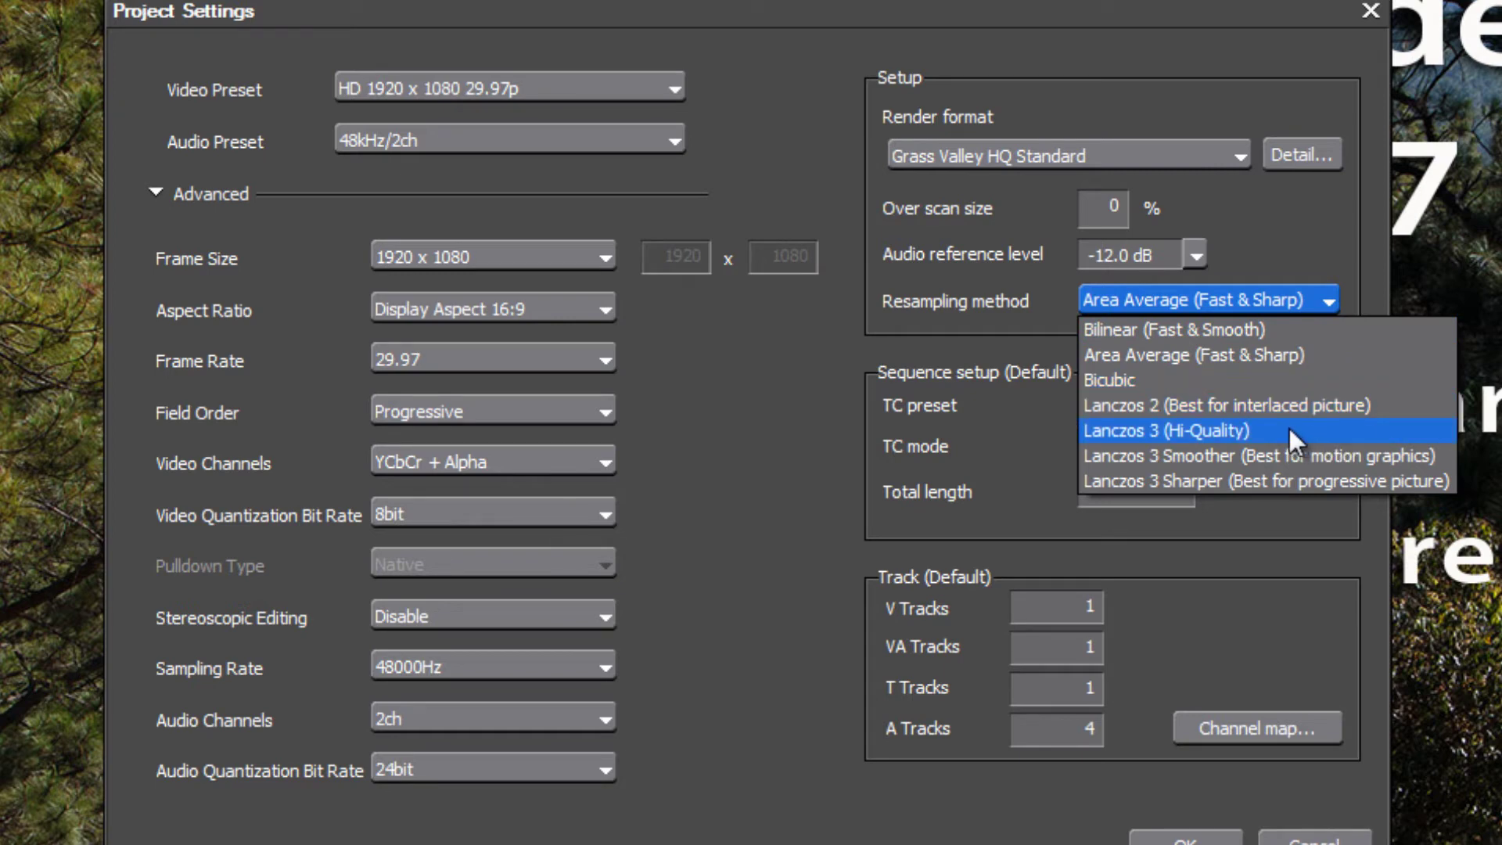
pyautogui.click(1295, 215)
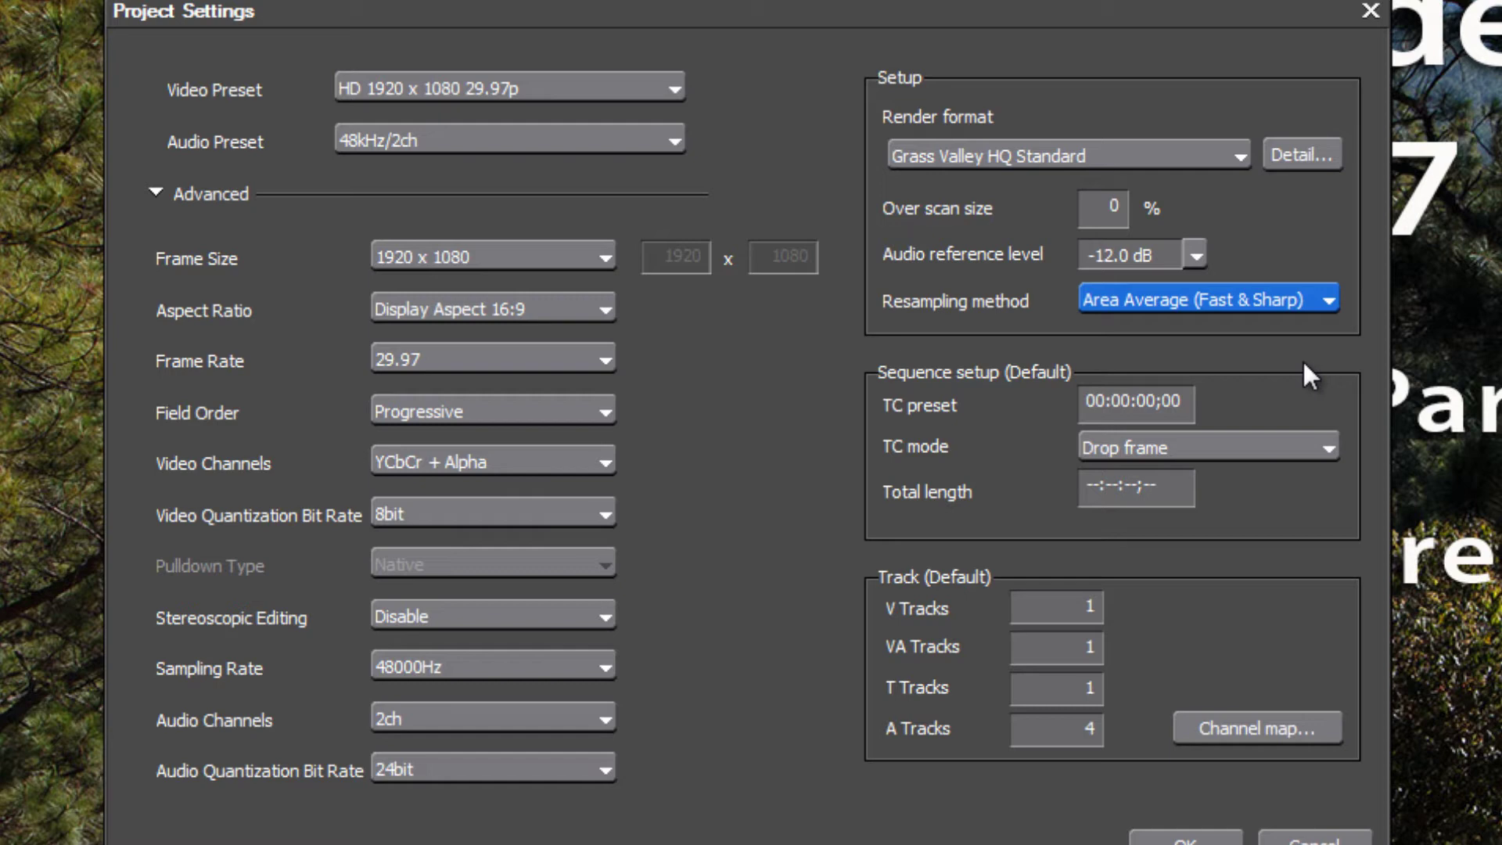
pyautogui.click(1328, 452)
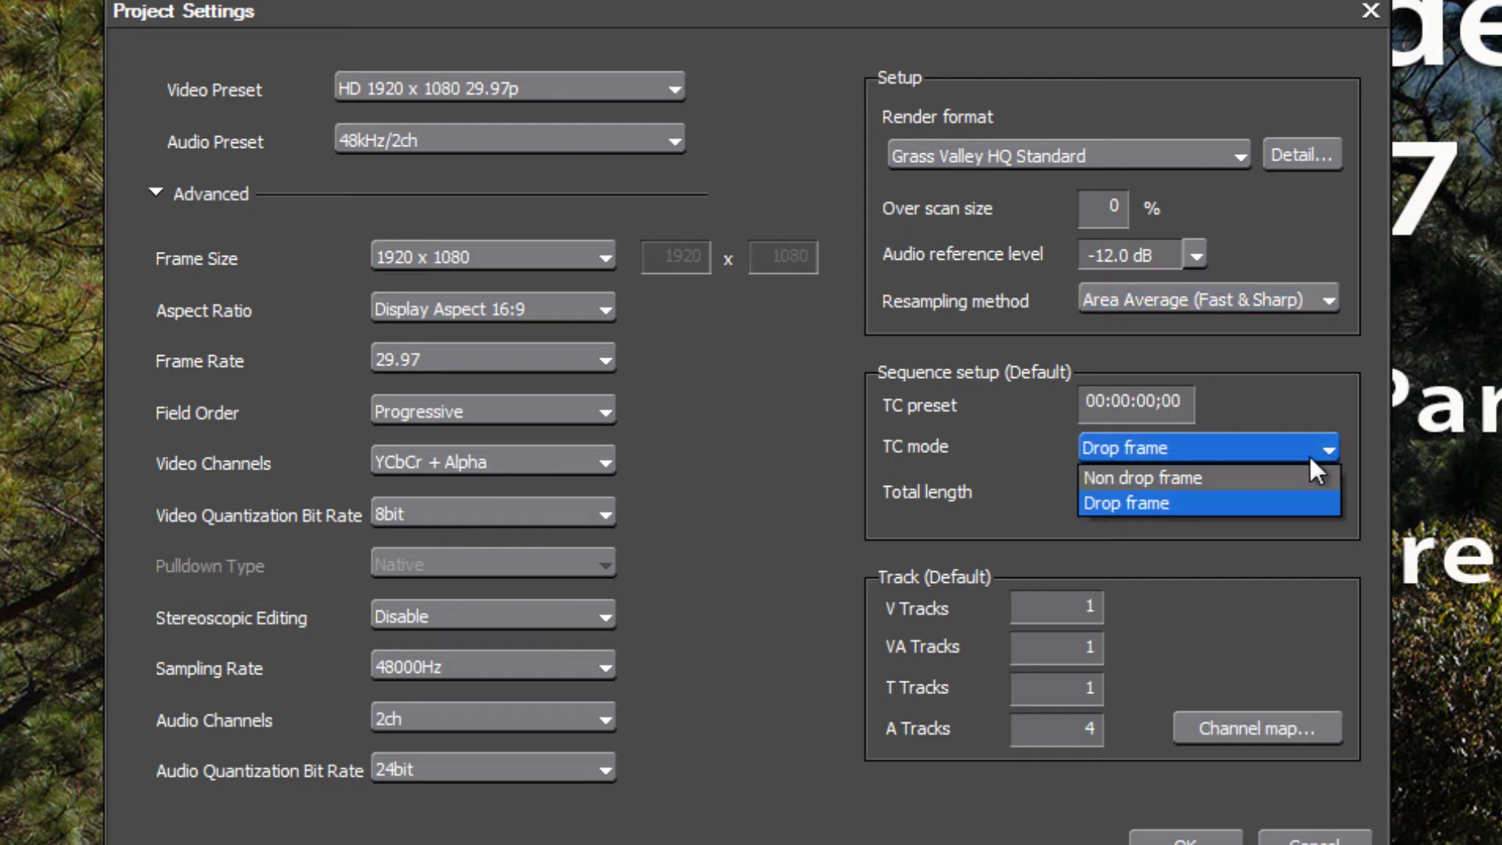
pyautogui.click(1311, 404)
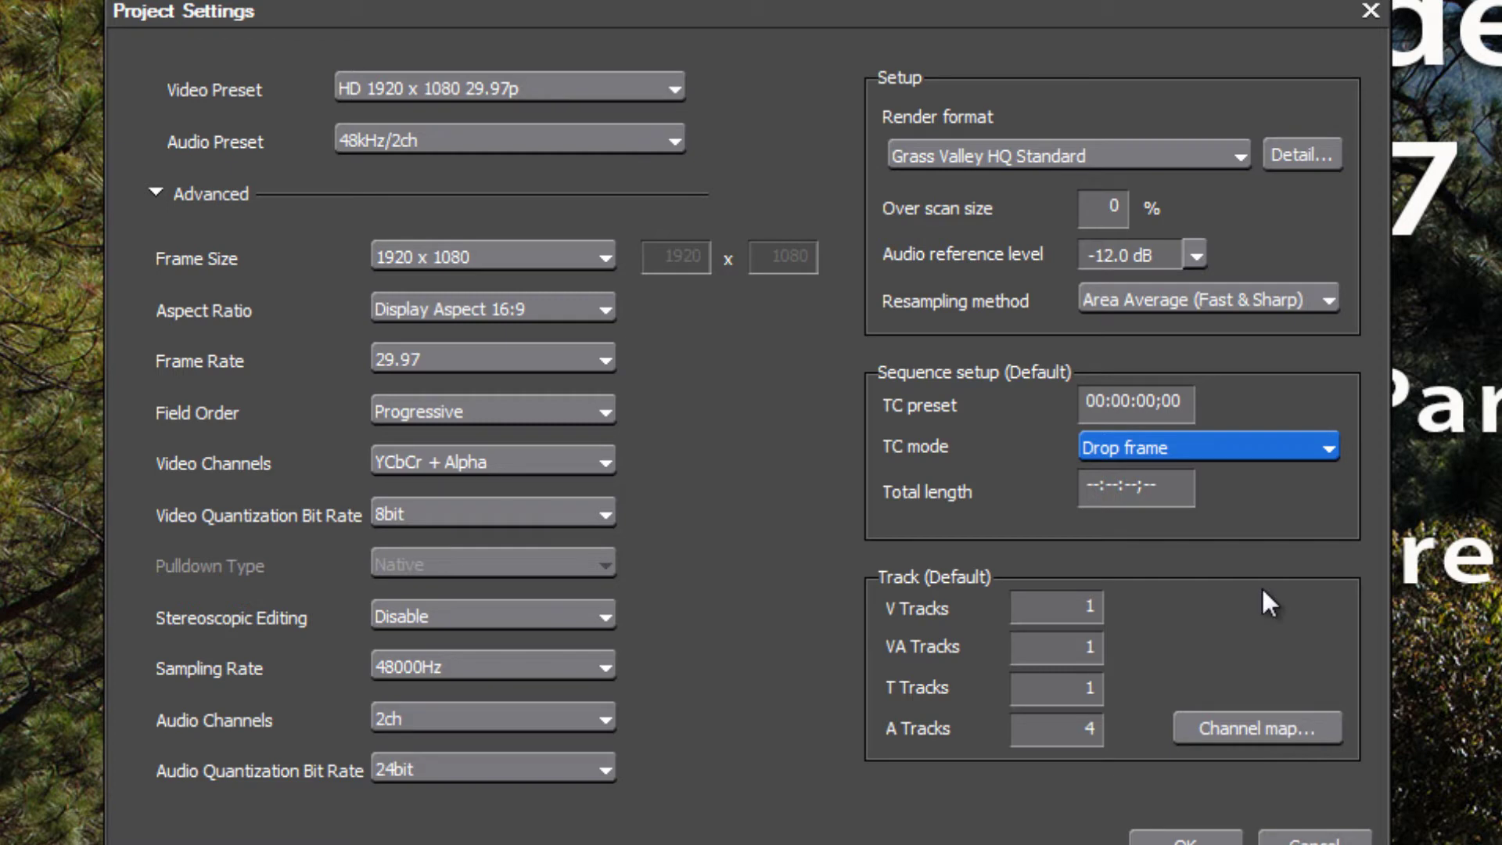
# Set the default tracks to 2 V, 0 VA, 0 T and 3 A, and create the project.
pyautogui.click(1068, 609)
pyautogui.write('2')
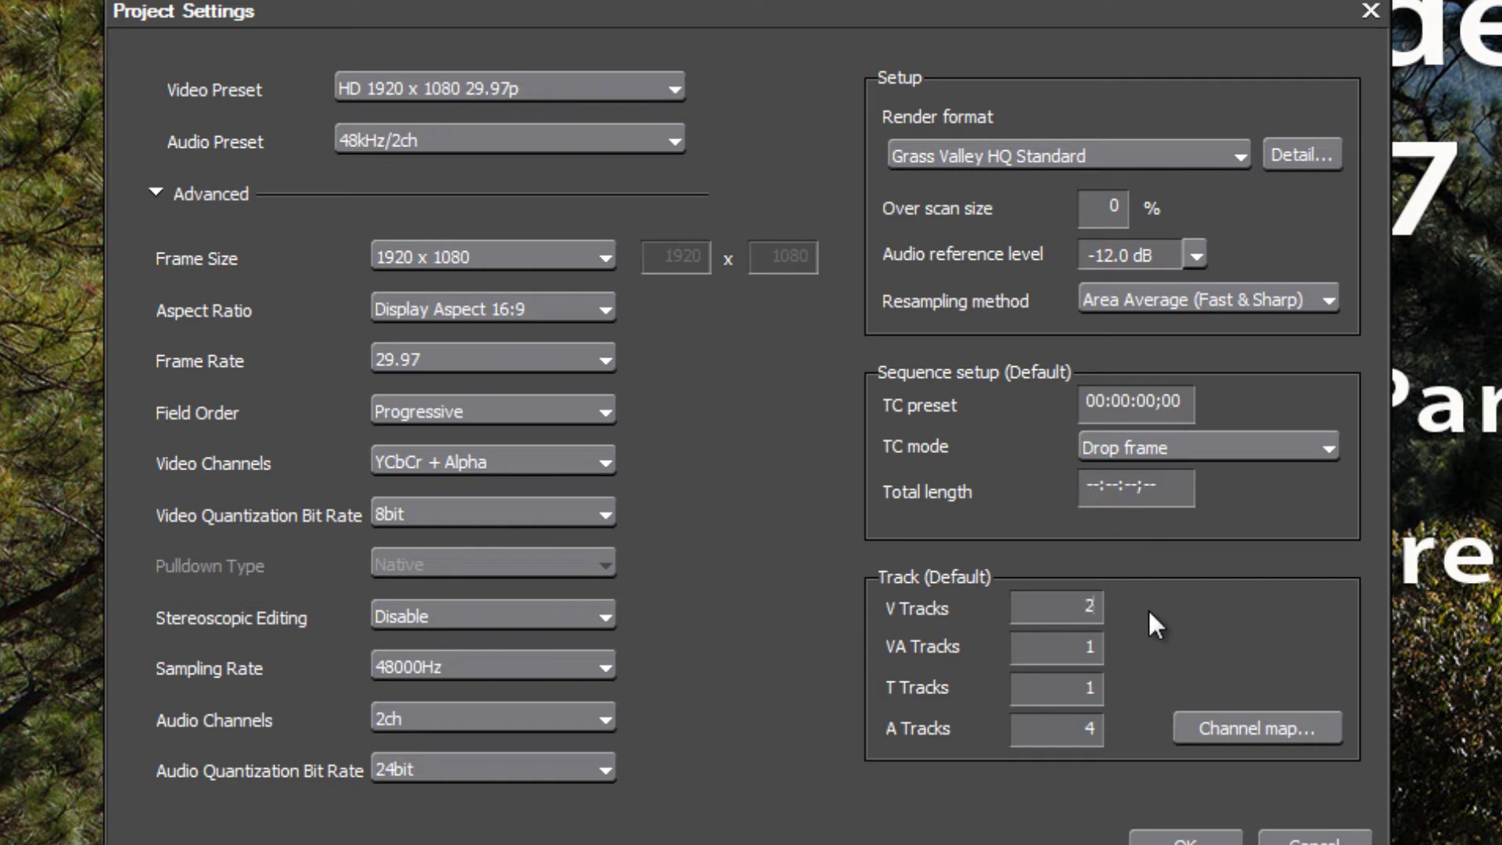
pyautogui.click(1080, 650)
pyautogui.write('0')
pyautogui.write('0')
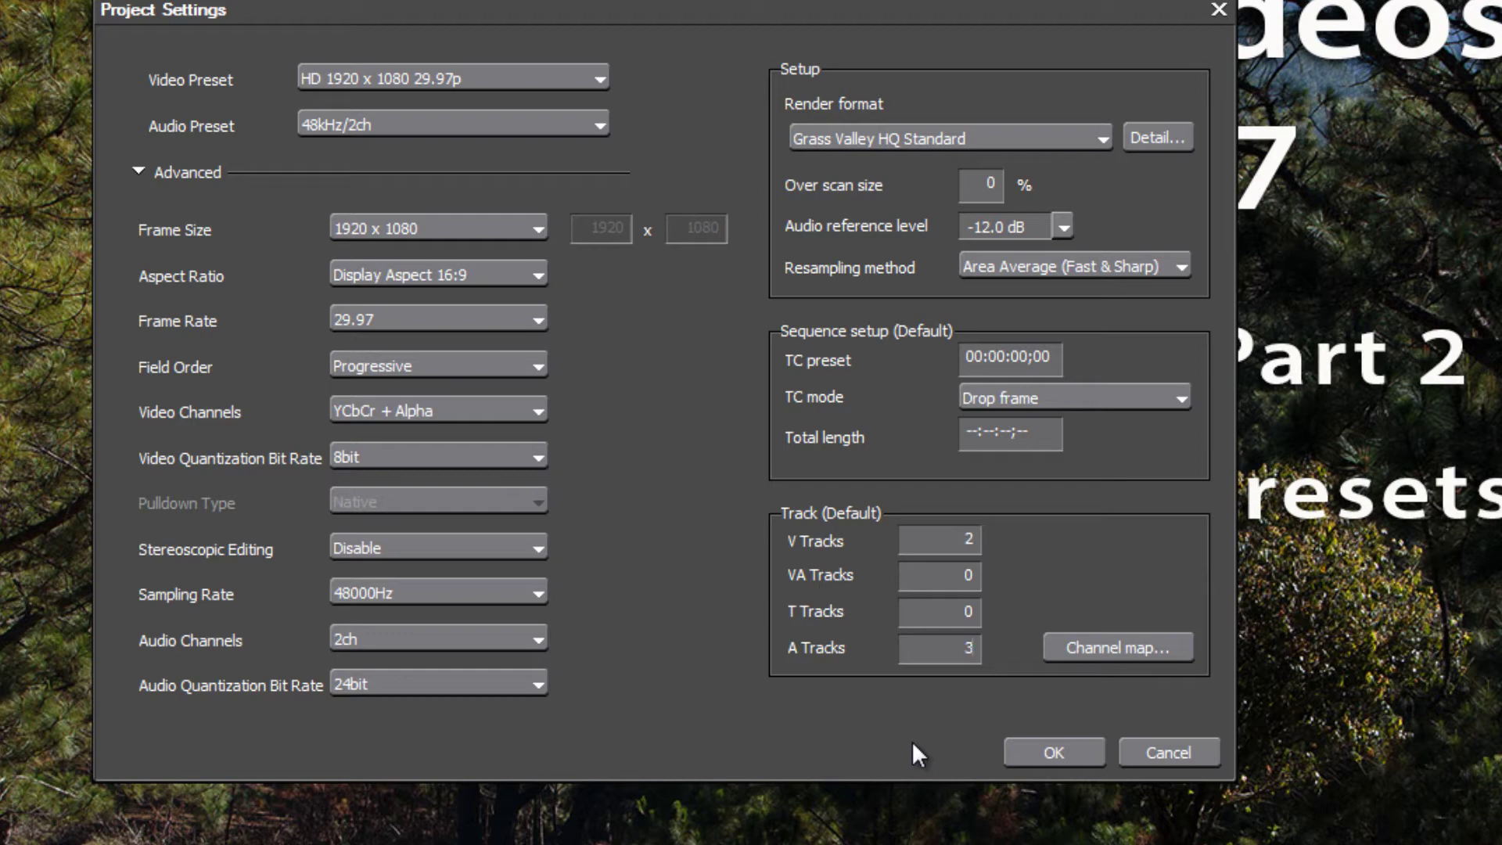
pyautogui.click(1072, 749)
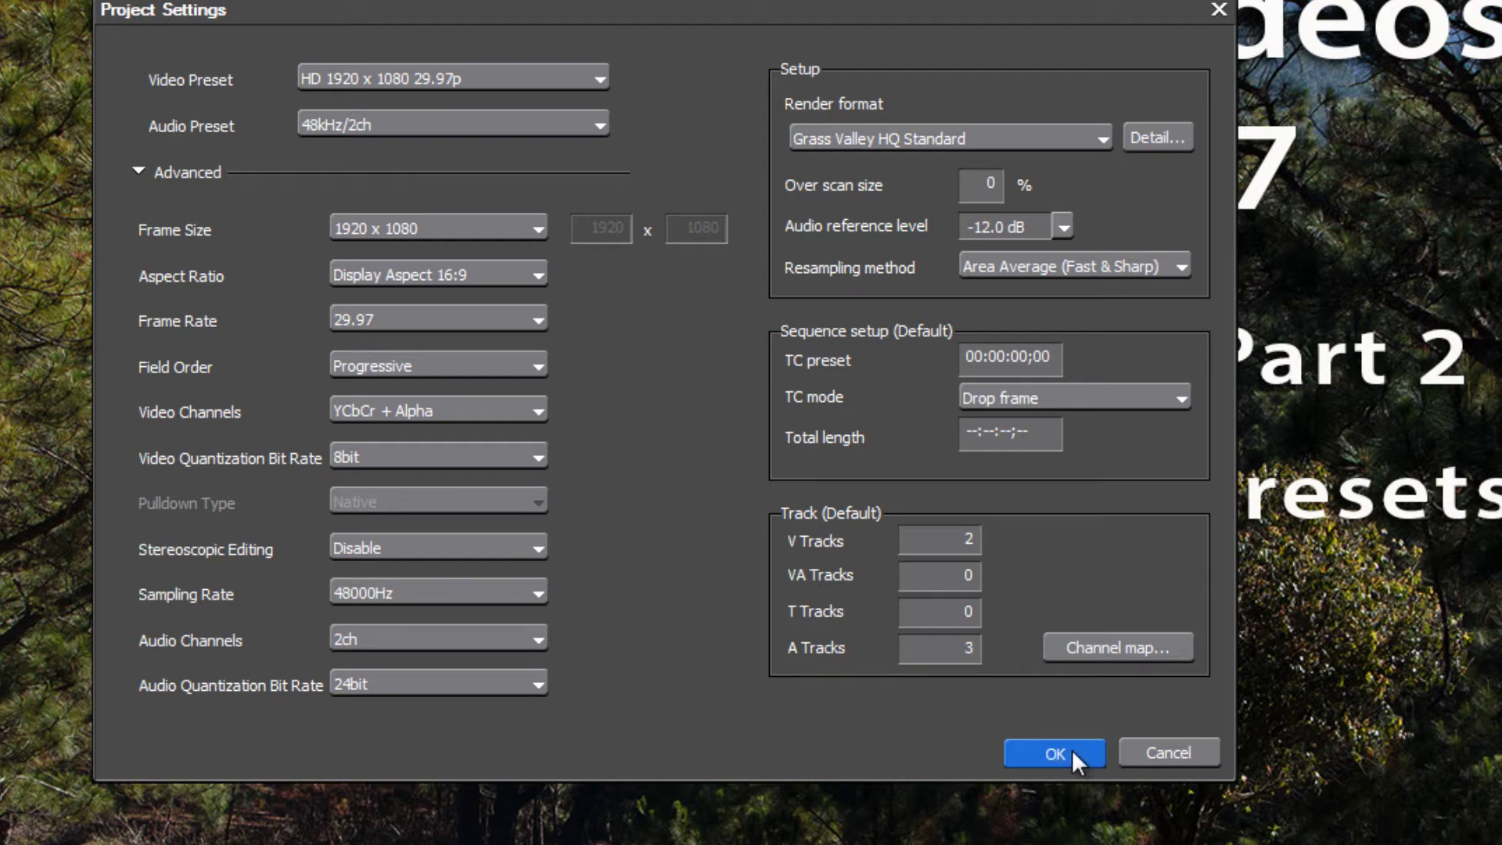
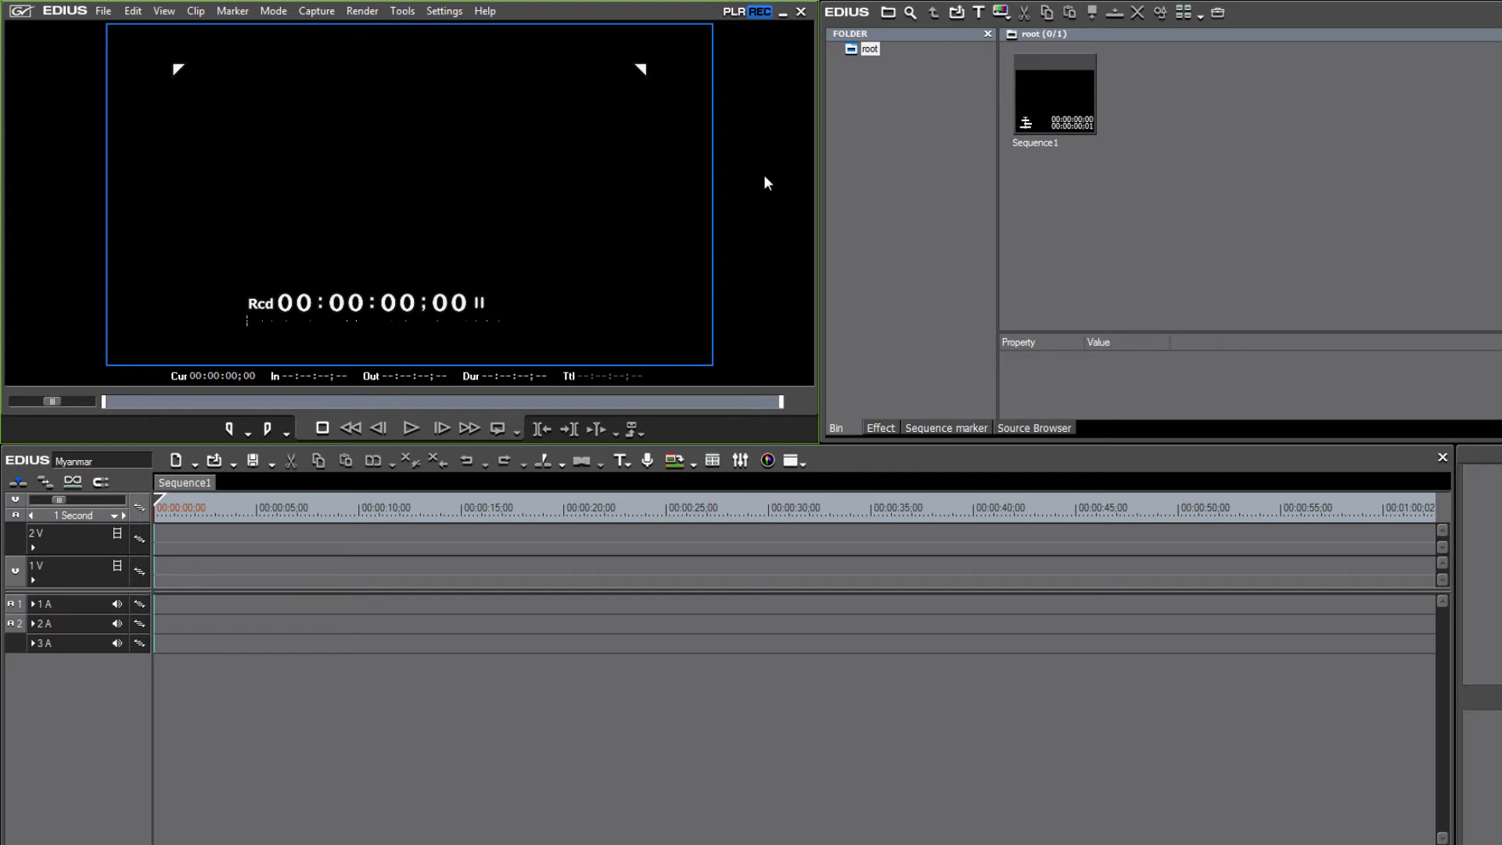
# Save the Myanmar project, and close and restore the bin window.
pyautogui.hotkey('ctrl', 's')
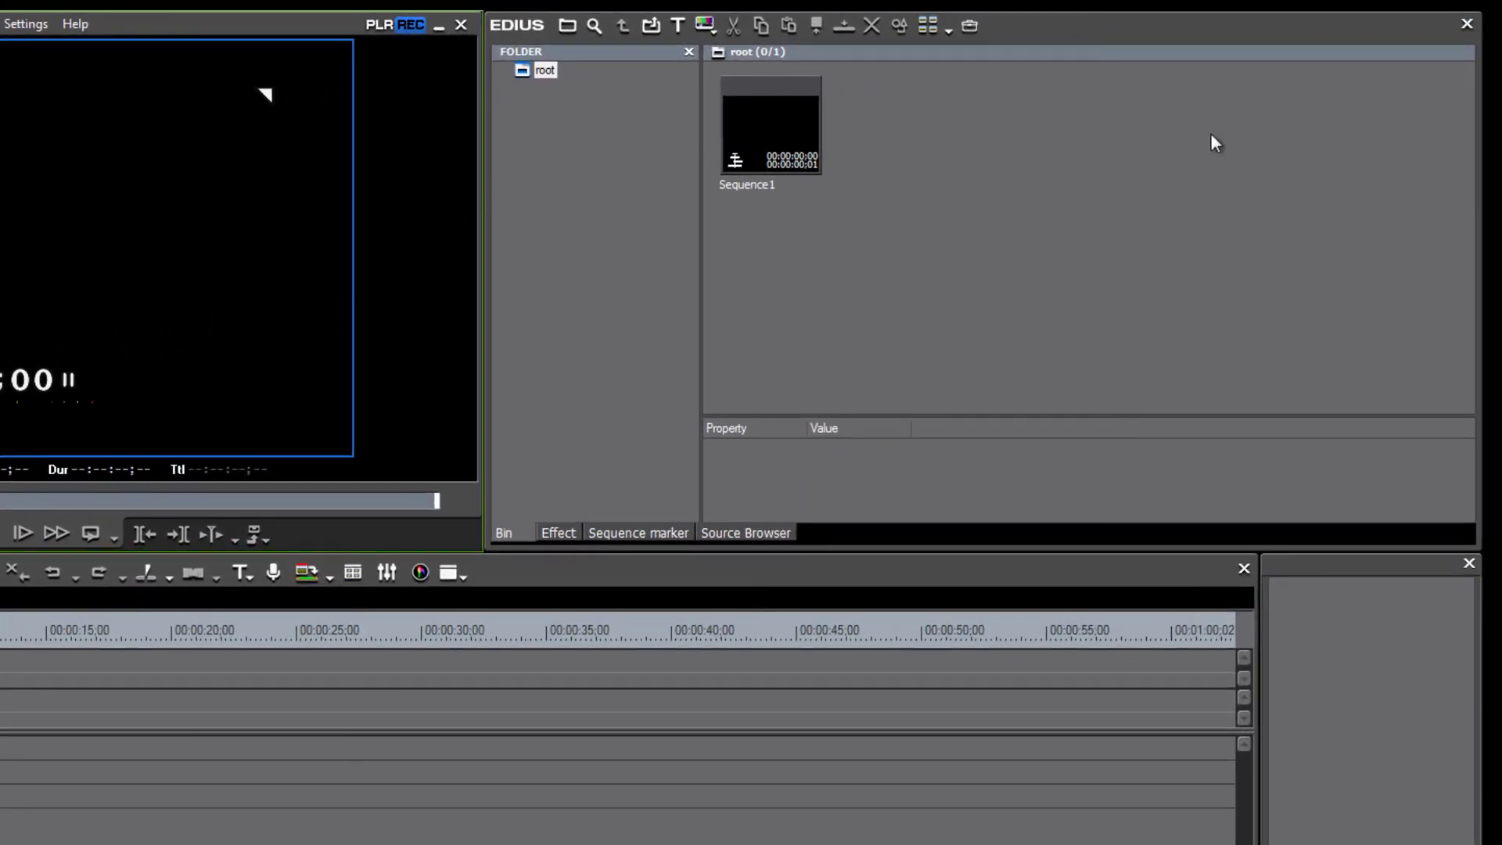
pyautogui.click(1467, 26)
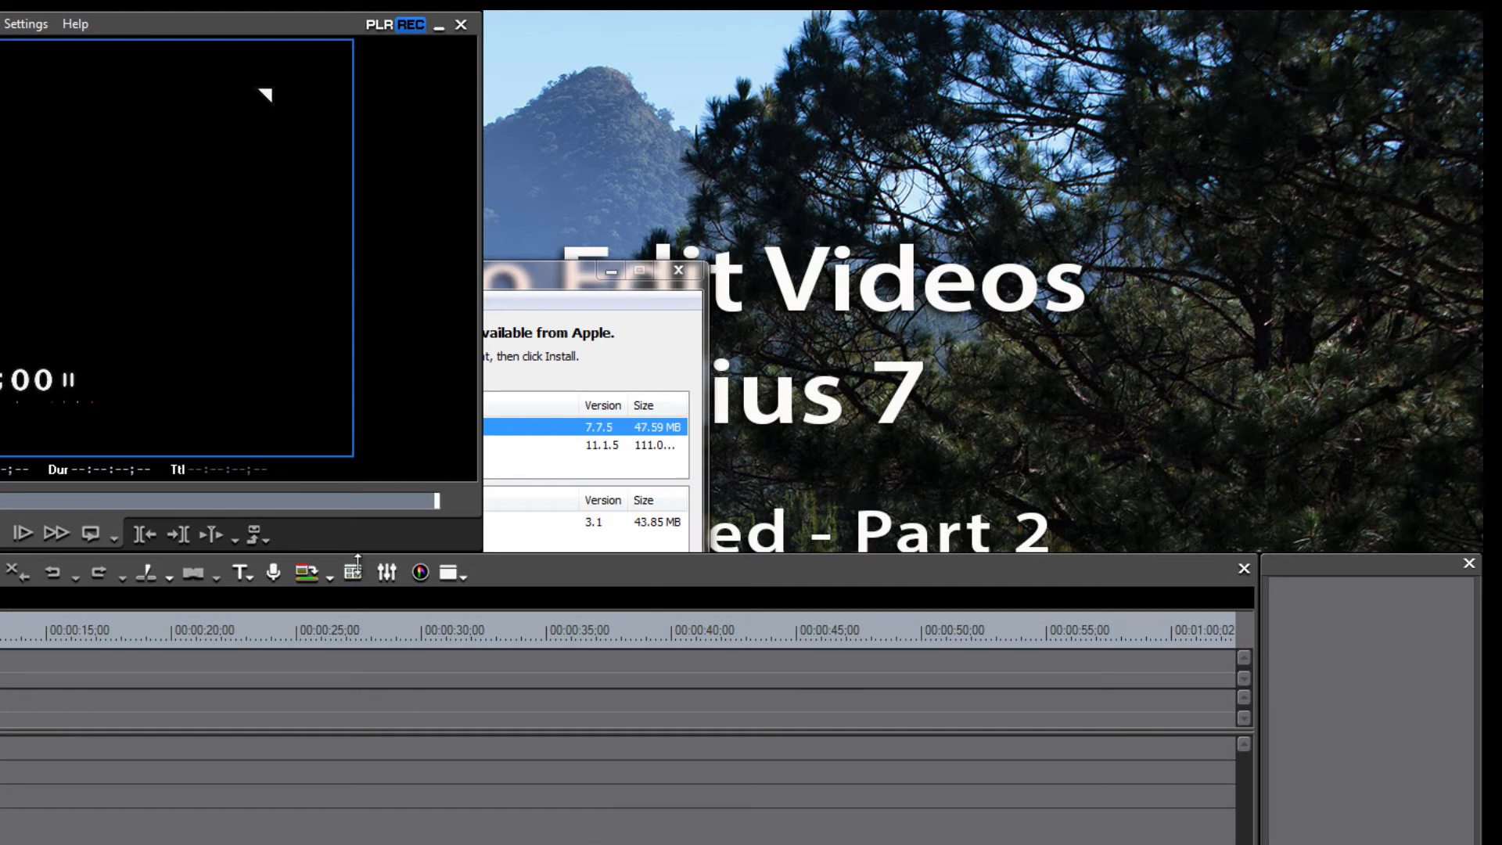
pyautogui.click(353, 573)
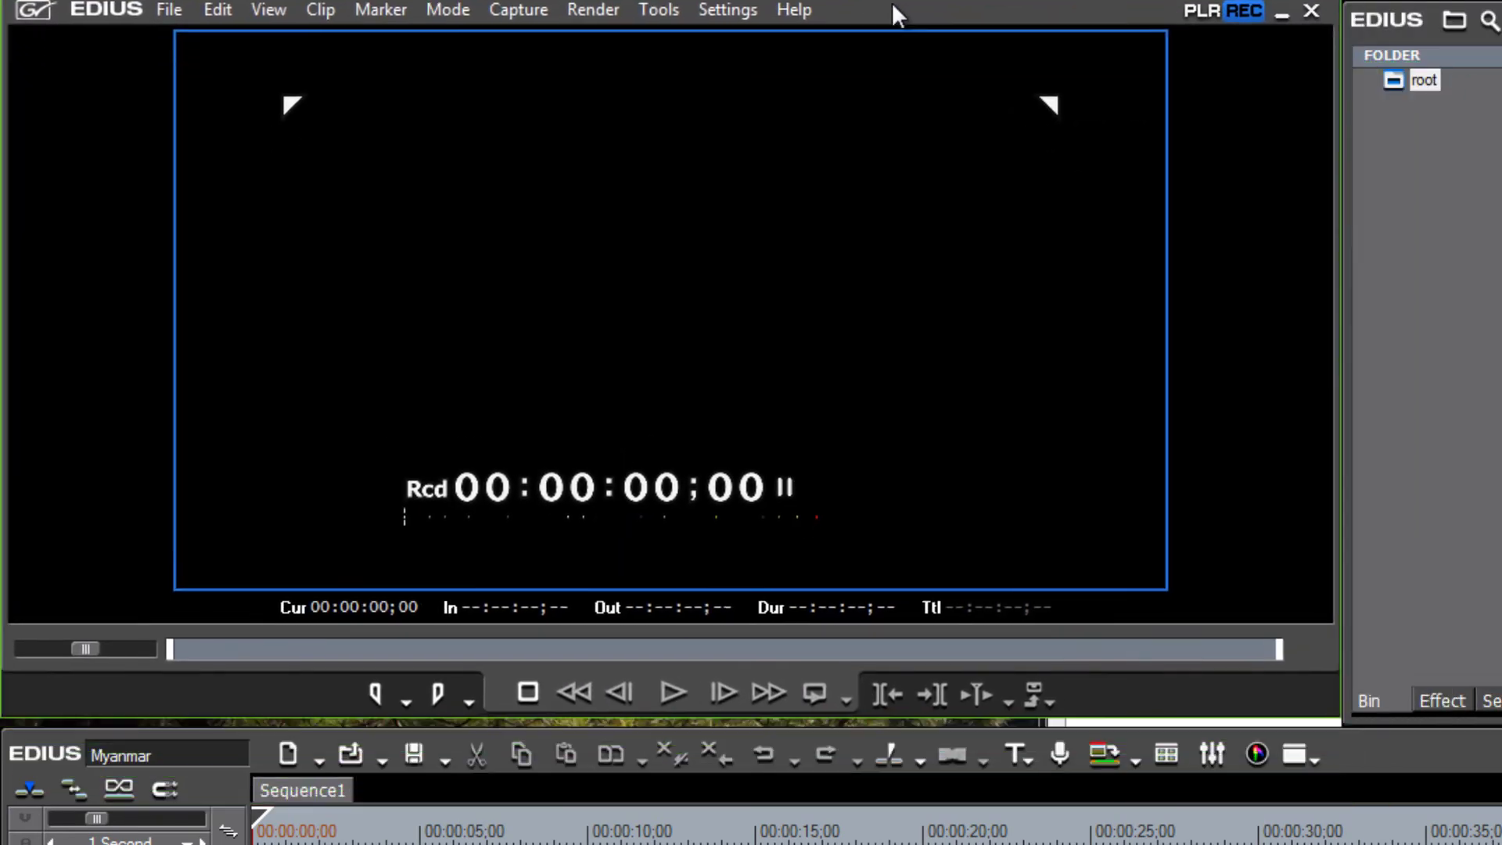
# Move the preview window slightly downward, check the exit command and quit the program.
pyautogui.moveTo(888, 8); pyautogui.dragTo(880, 25)
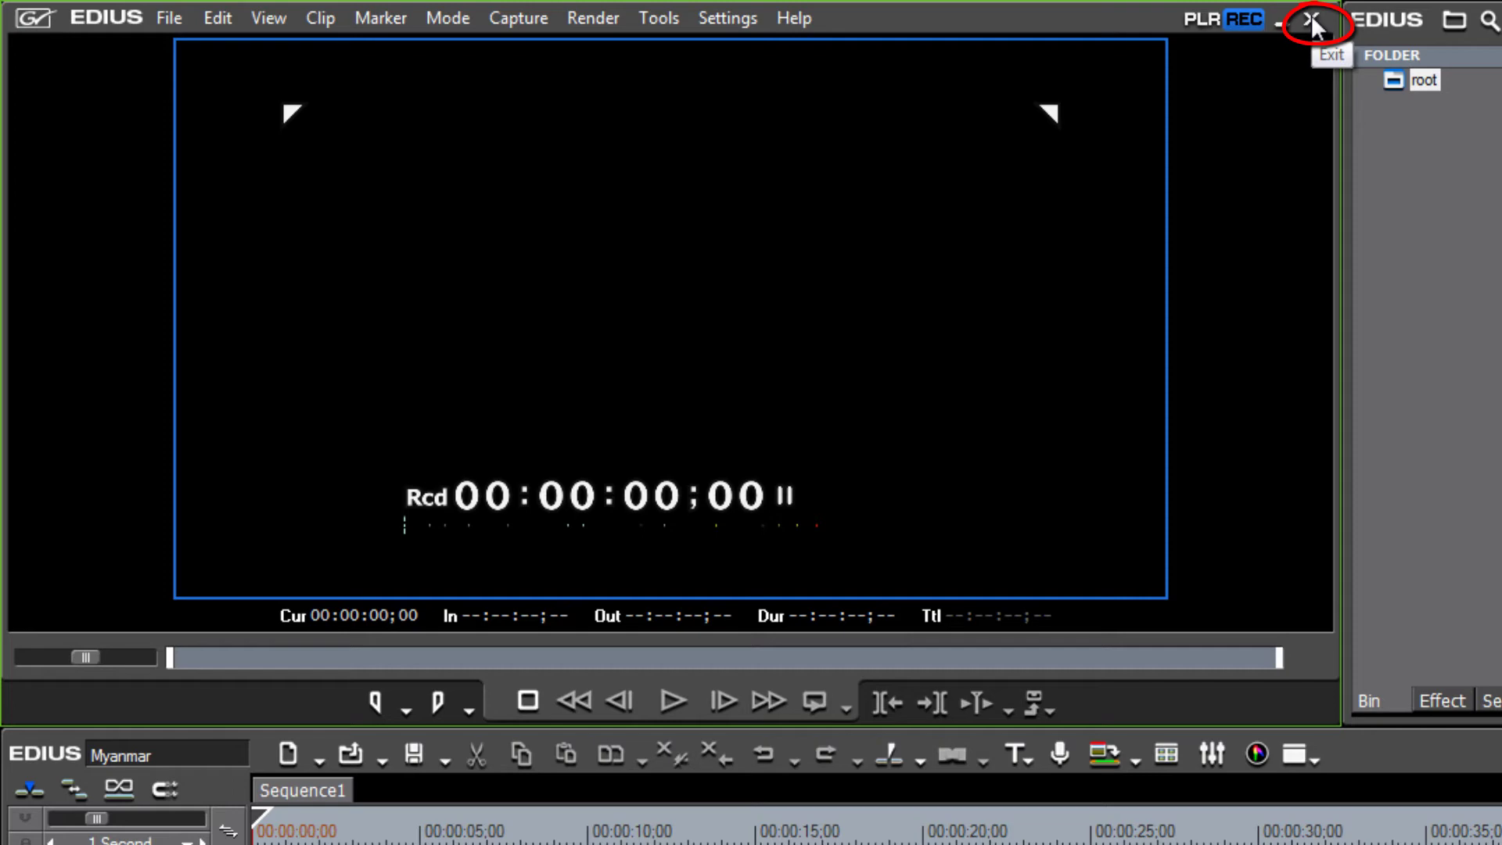
pyautogui.click(165, 16)
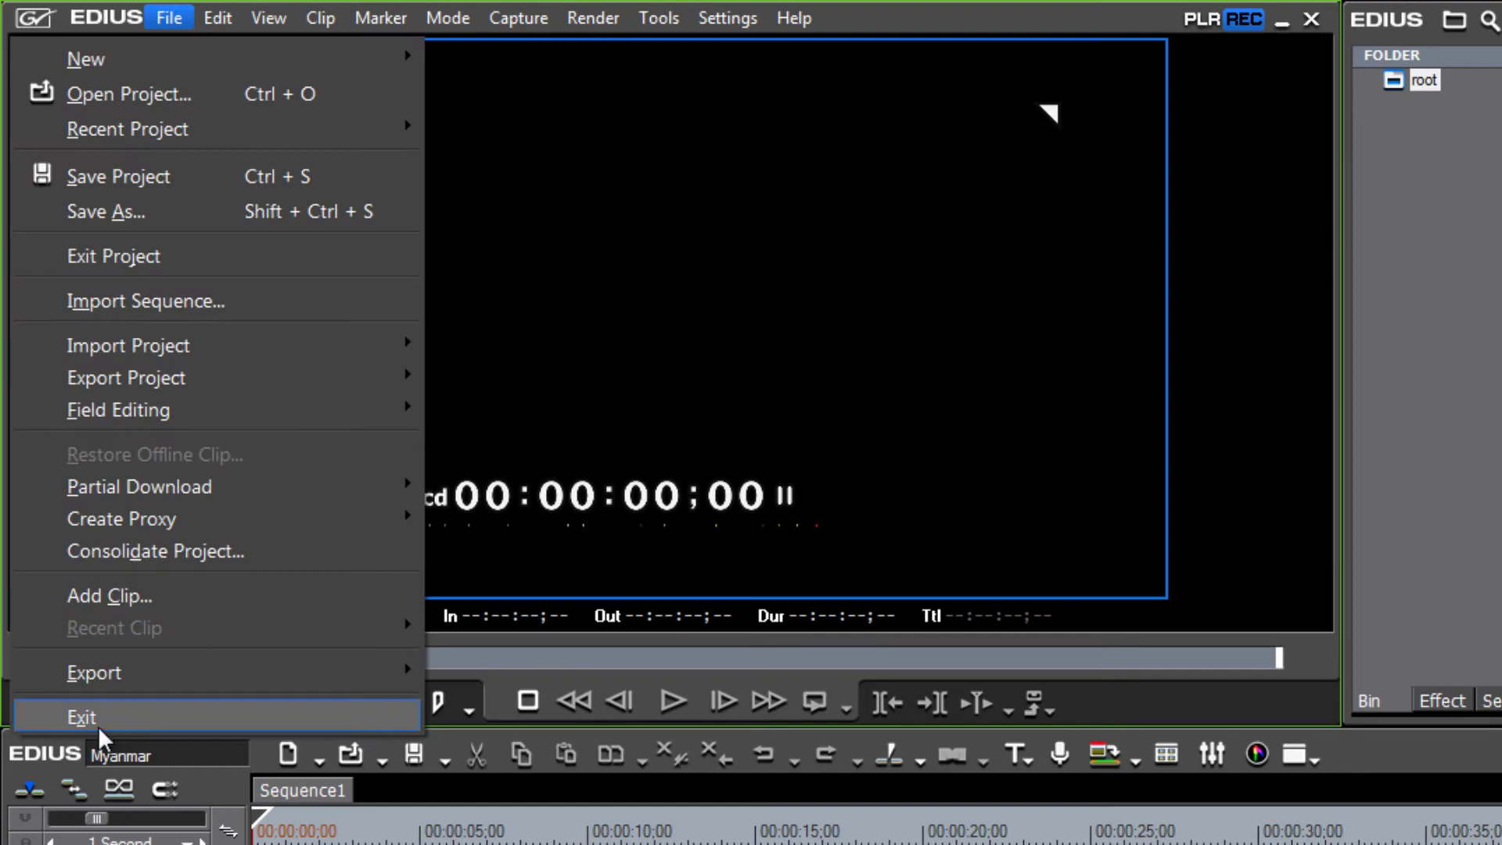
pyautogui.click(1309, 19)
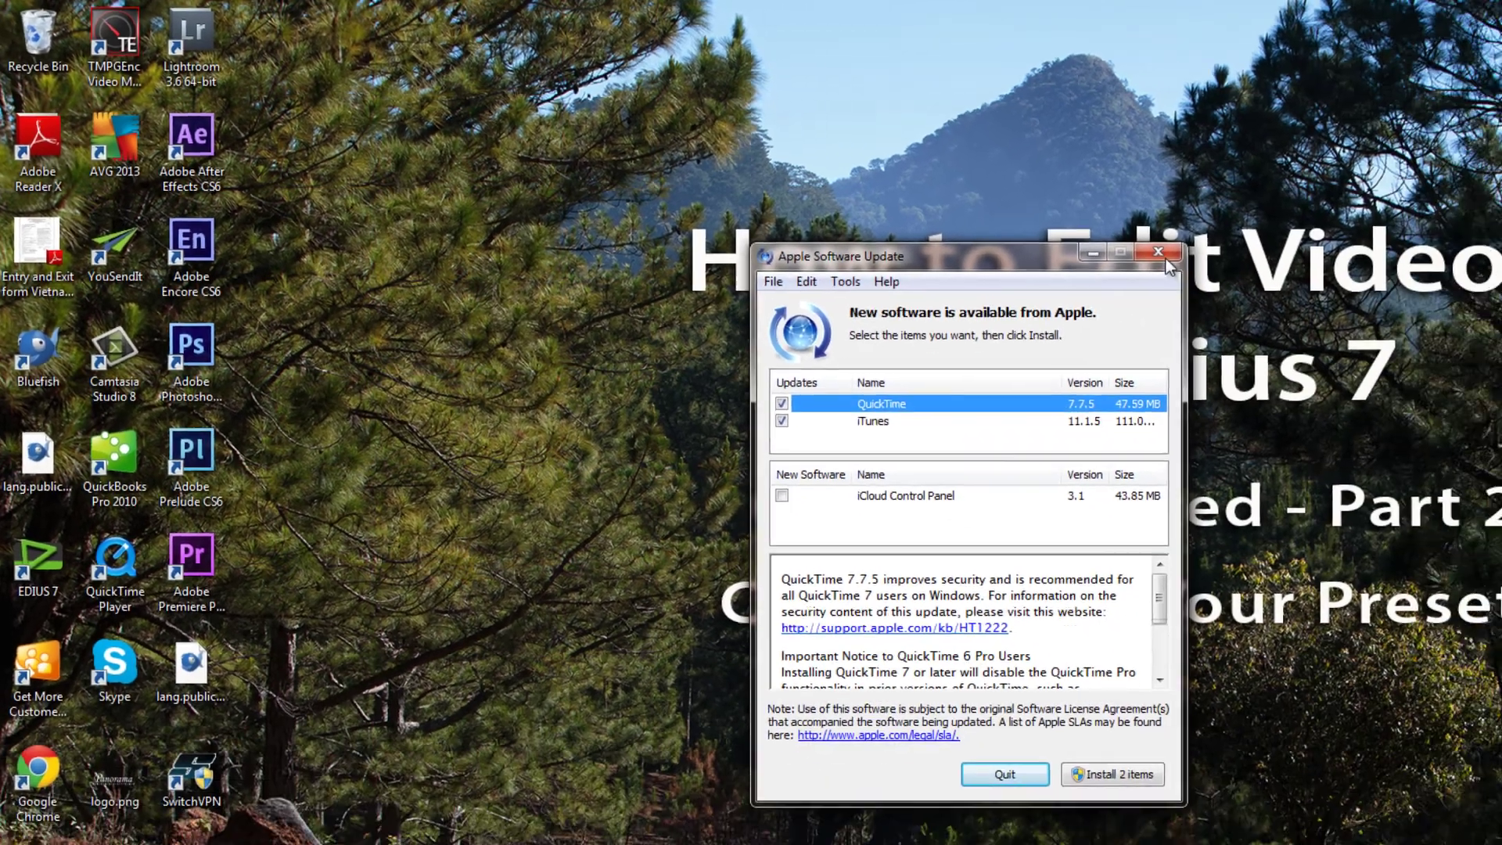
# Close the Apple Software Update window and relaunch EDIUS 7 from the desktop.
pyautogui.click(1165, 256)
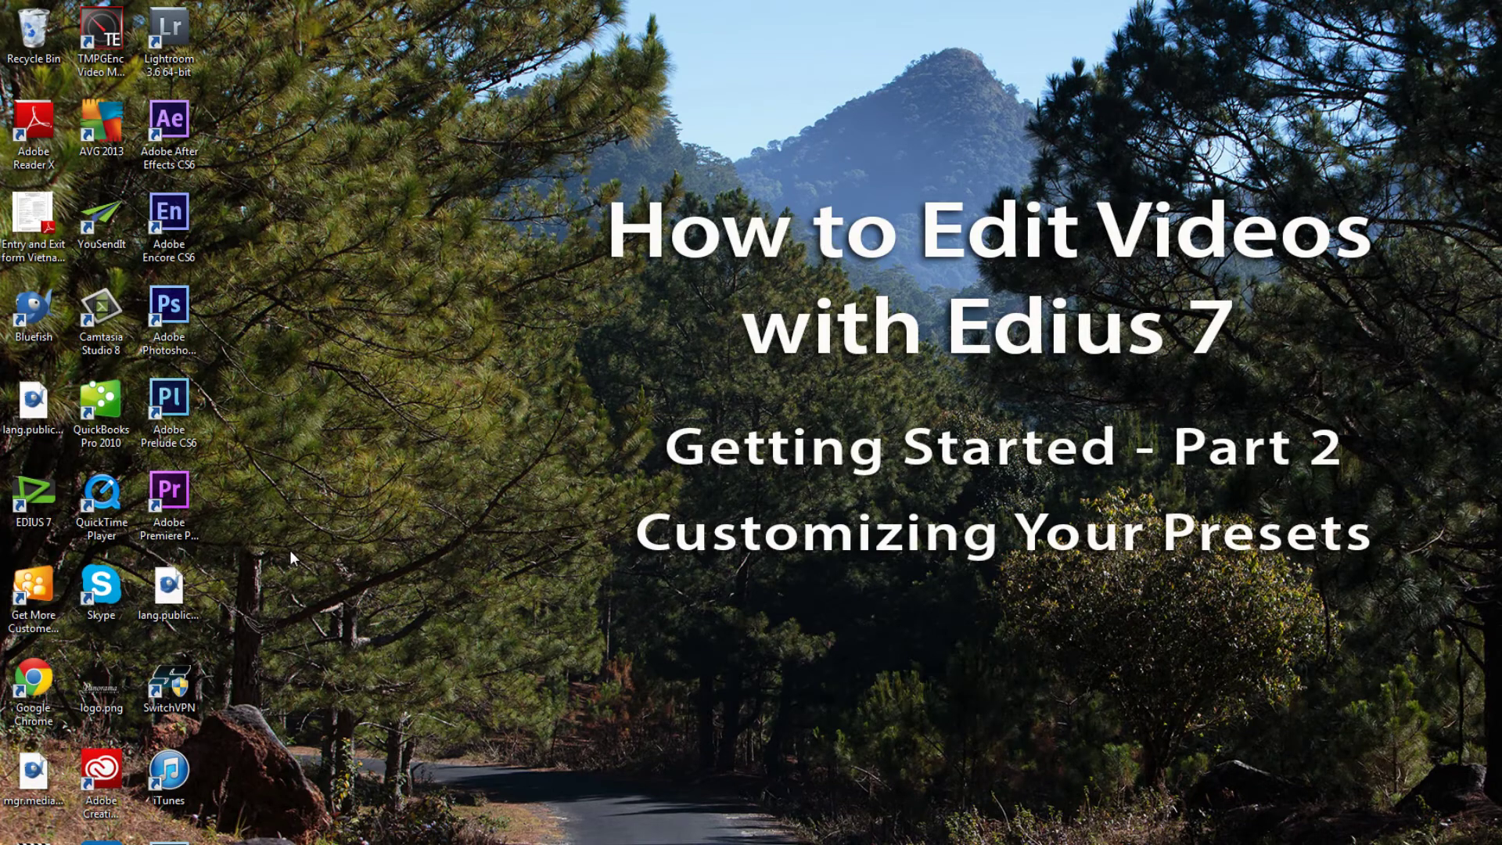
pyautogui.doubleClick(48, 493)
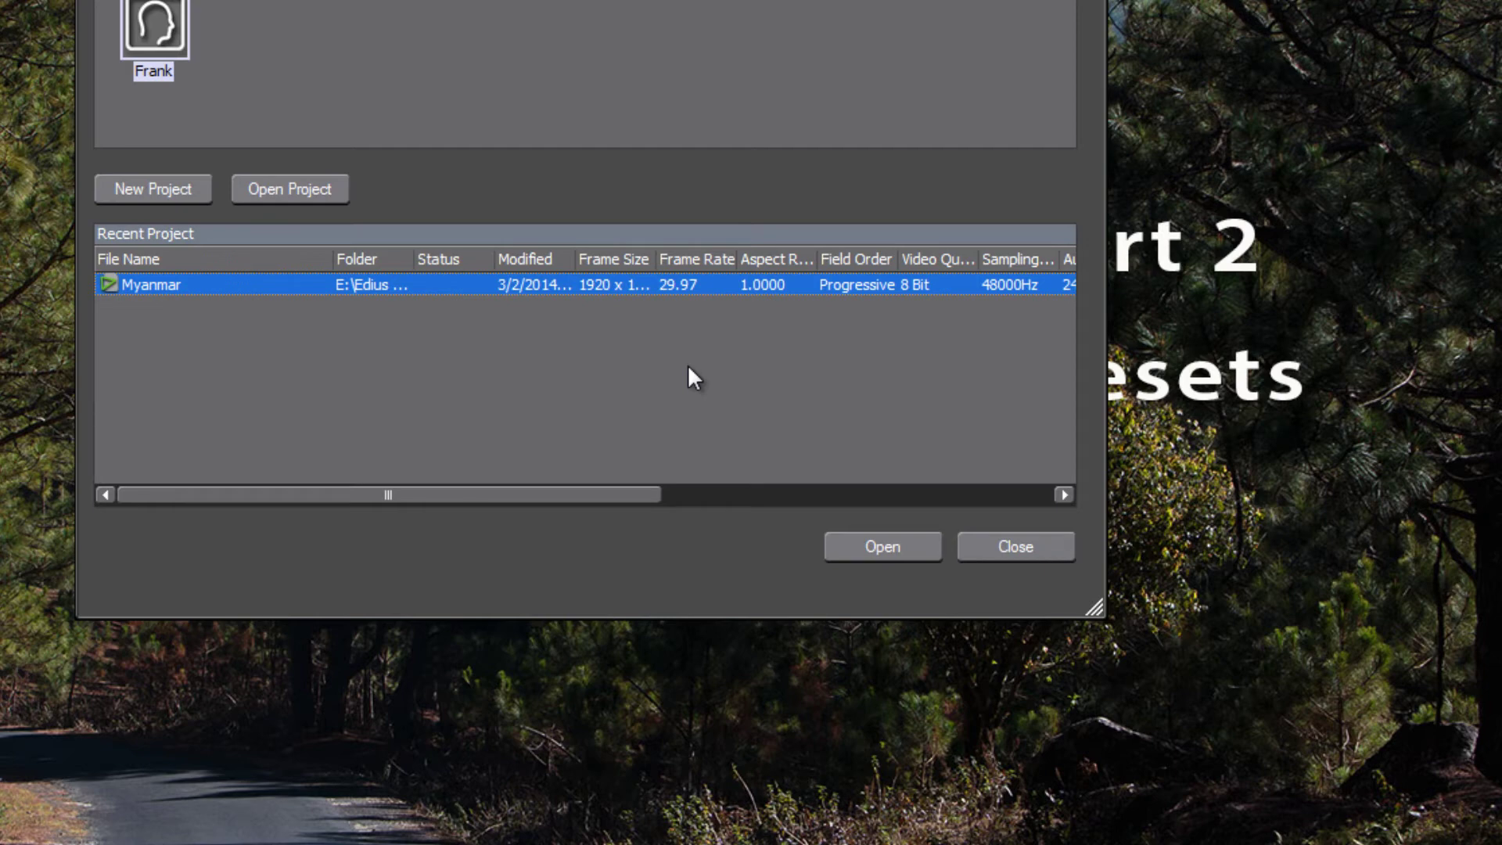
pyautogui.click(162, 191)
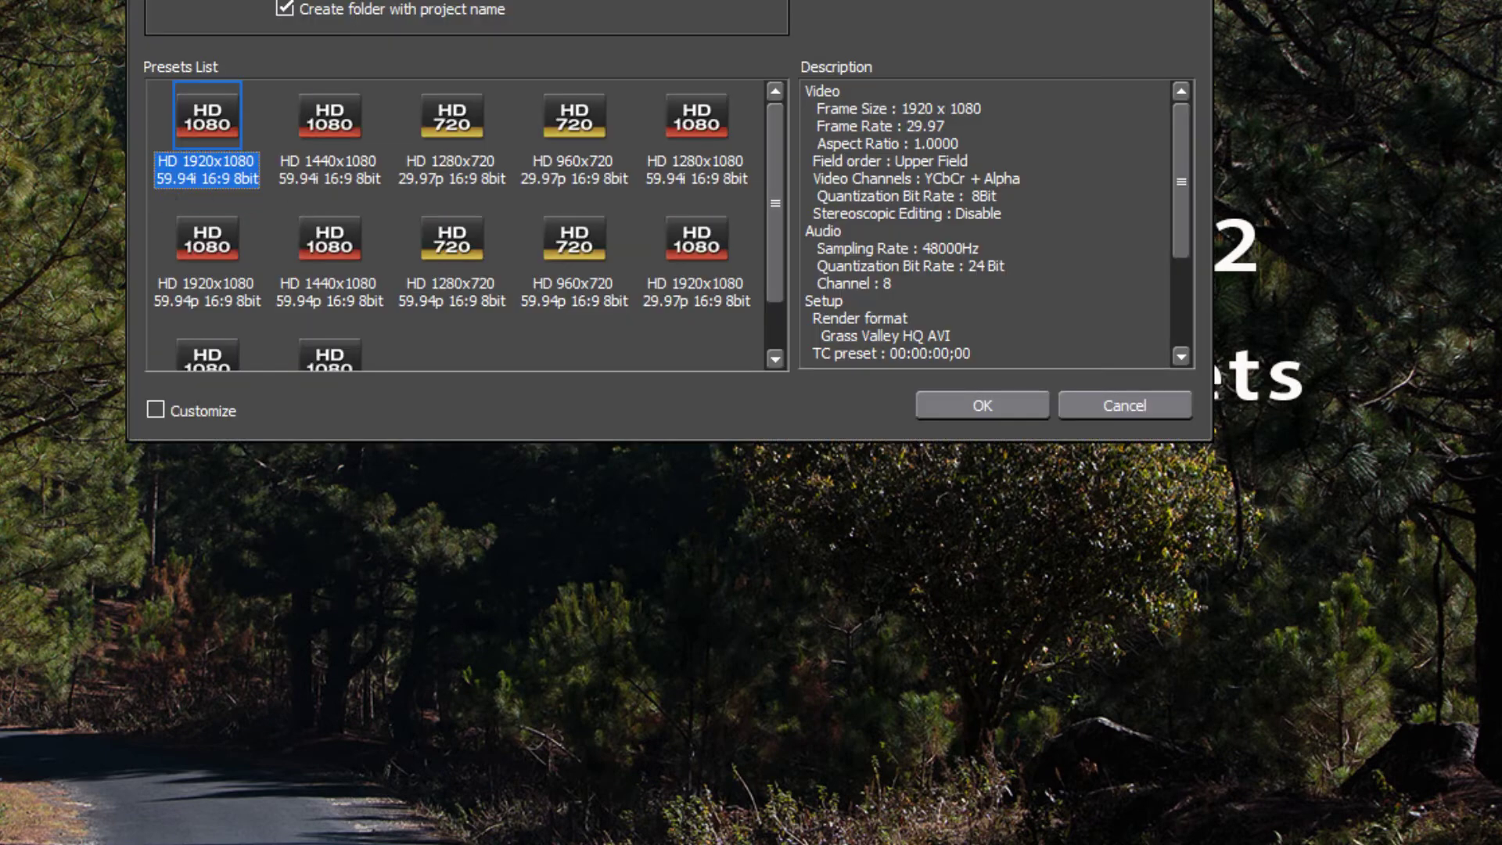
pyautogui.click(687, 243)
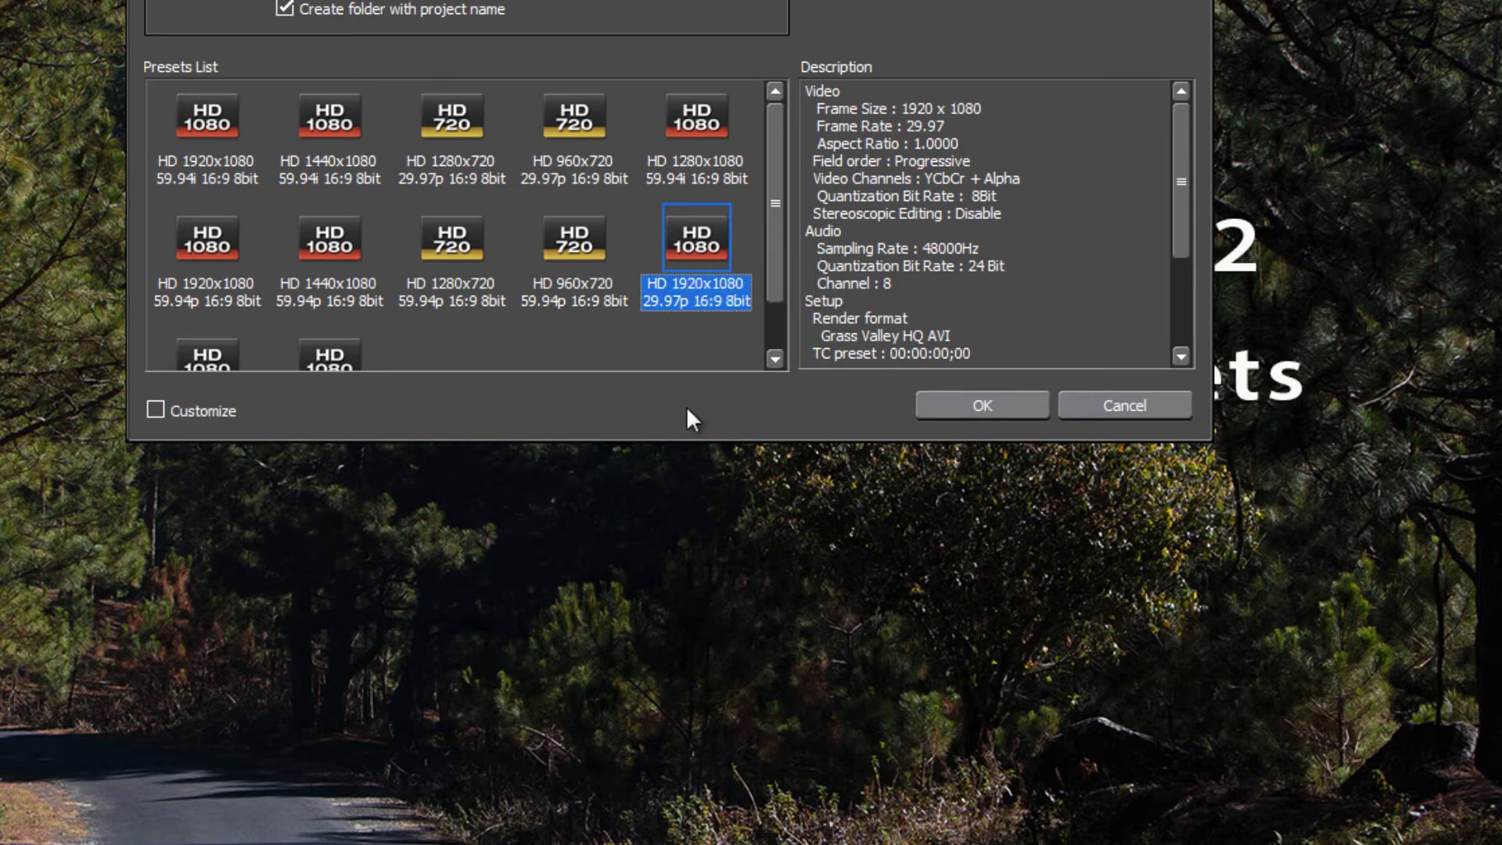
pyautogui.click(157, 408)
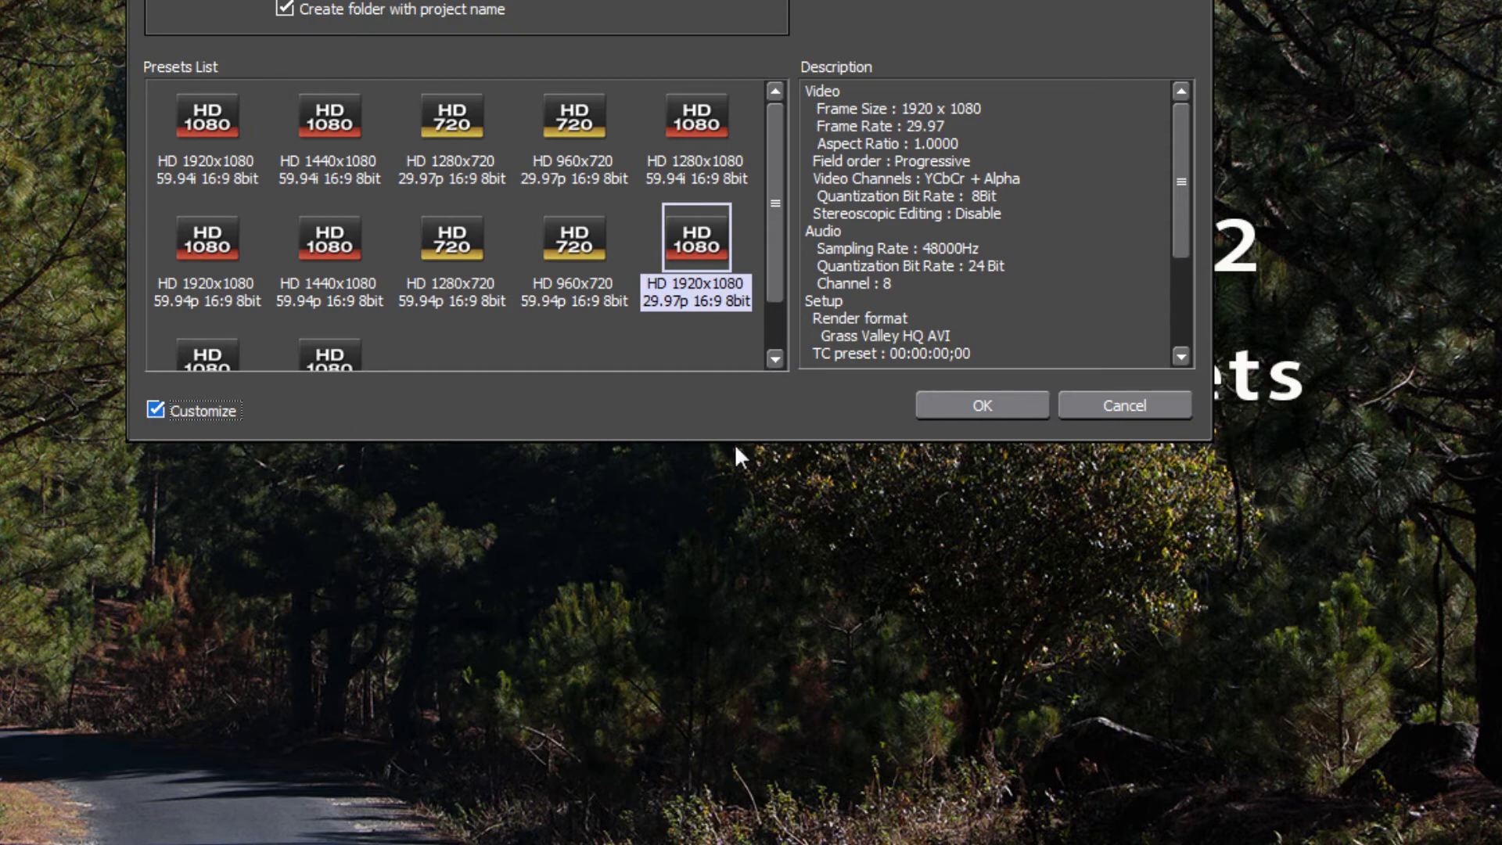
pyautogui.click(1002, 407)
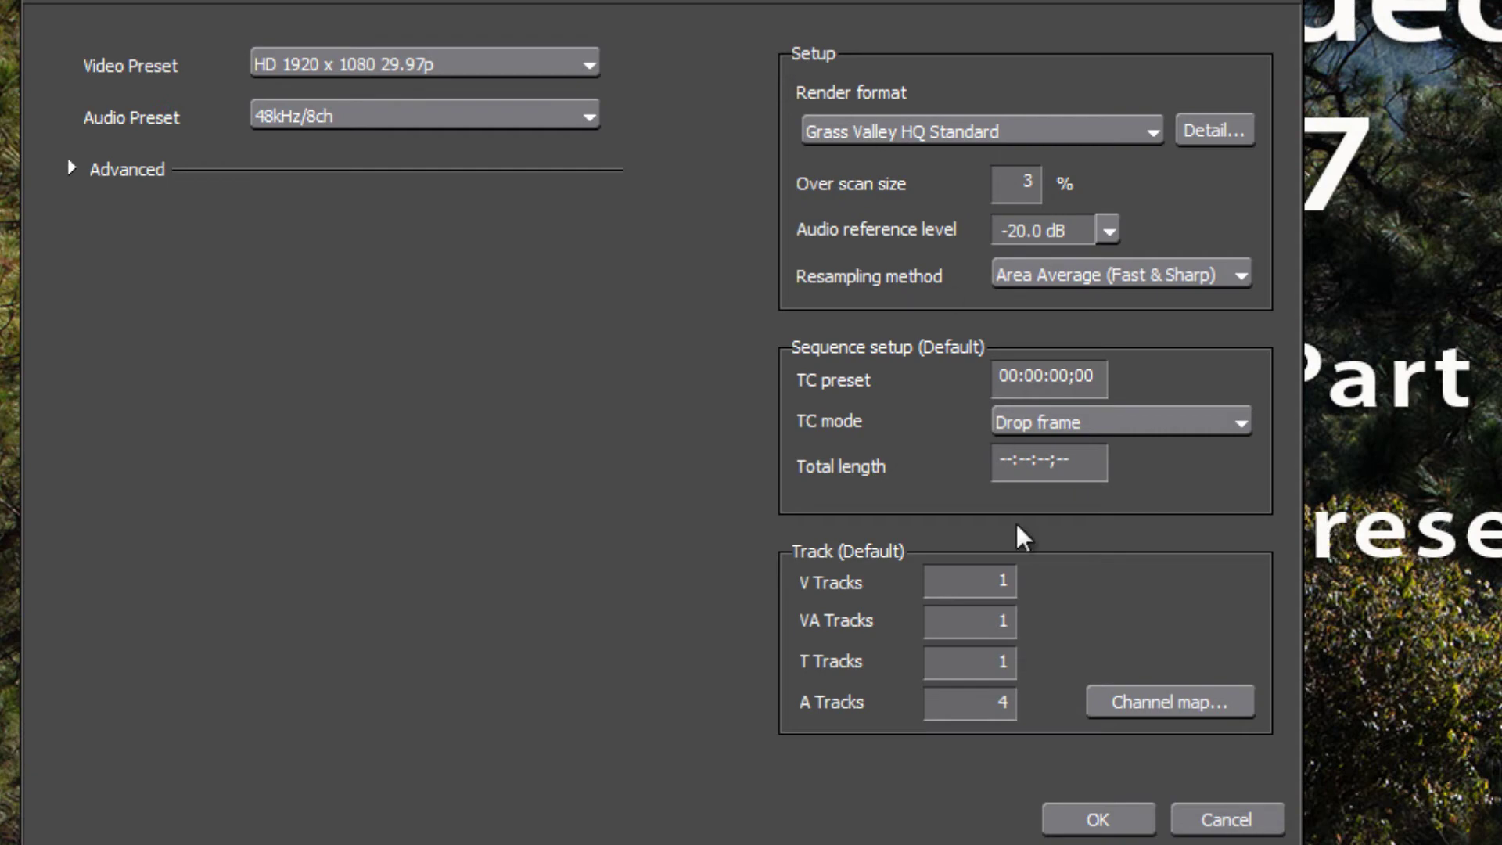
pyautogui.click(1235, 823)
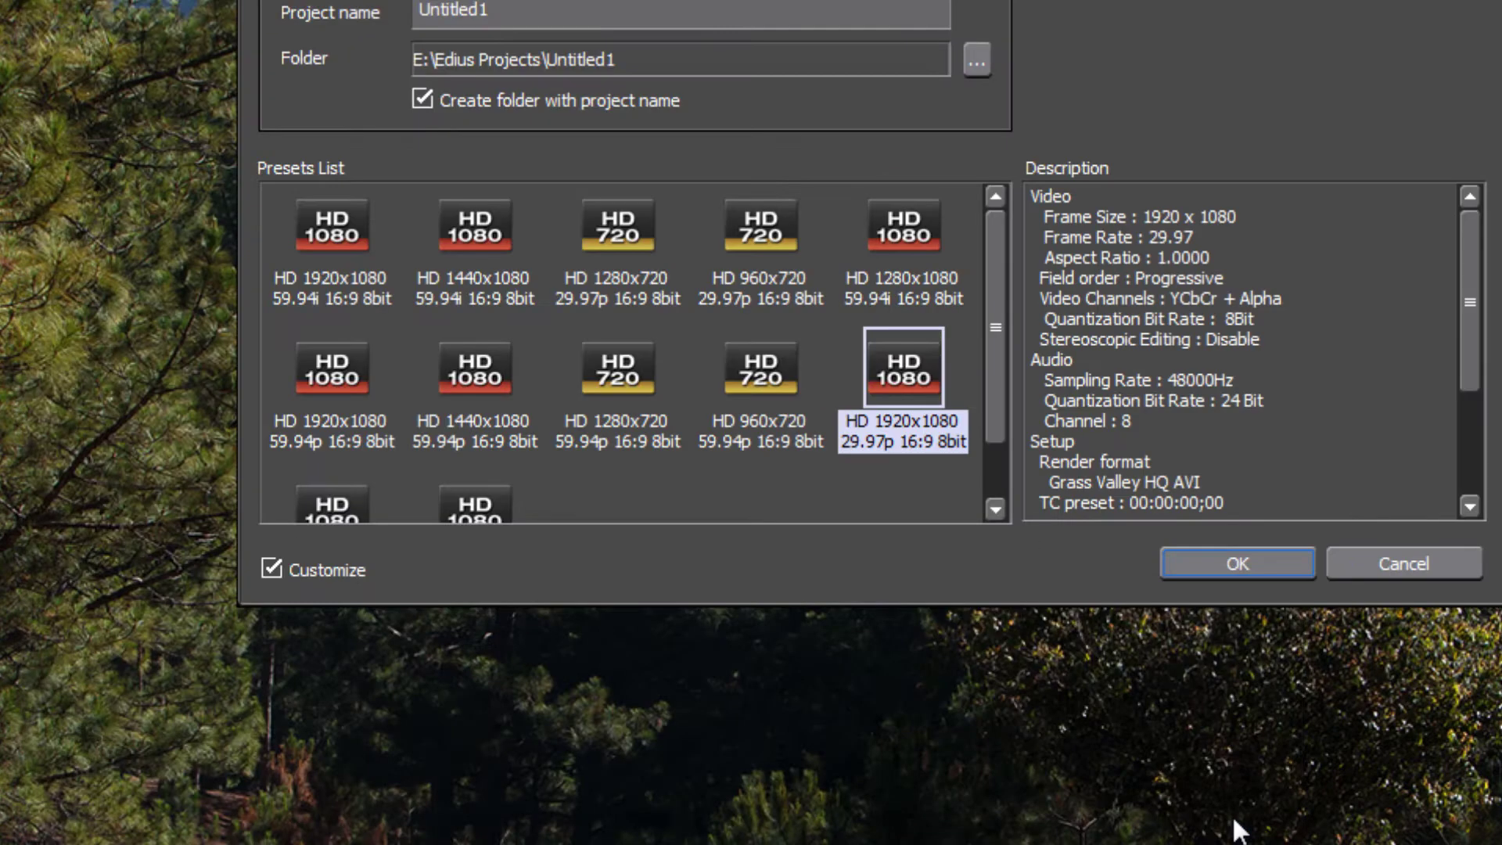
pyautogui.click(1439, 574)
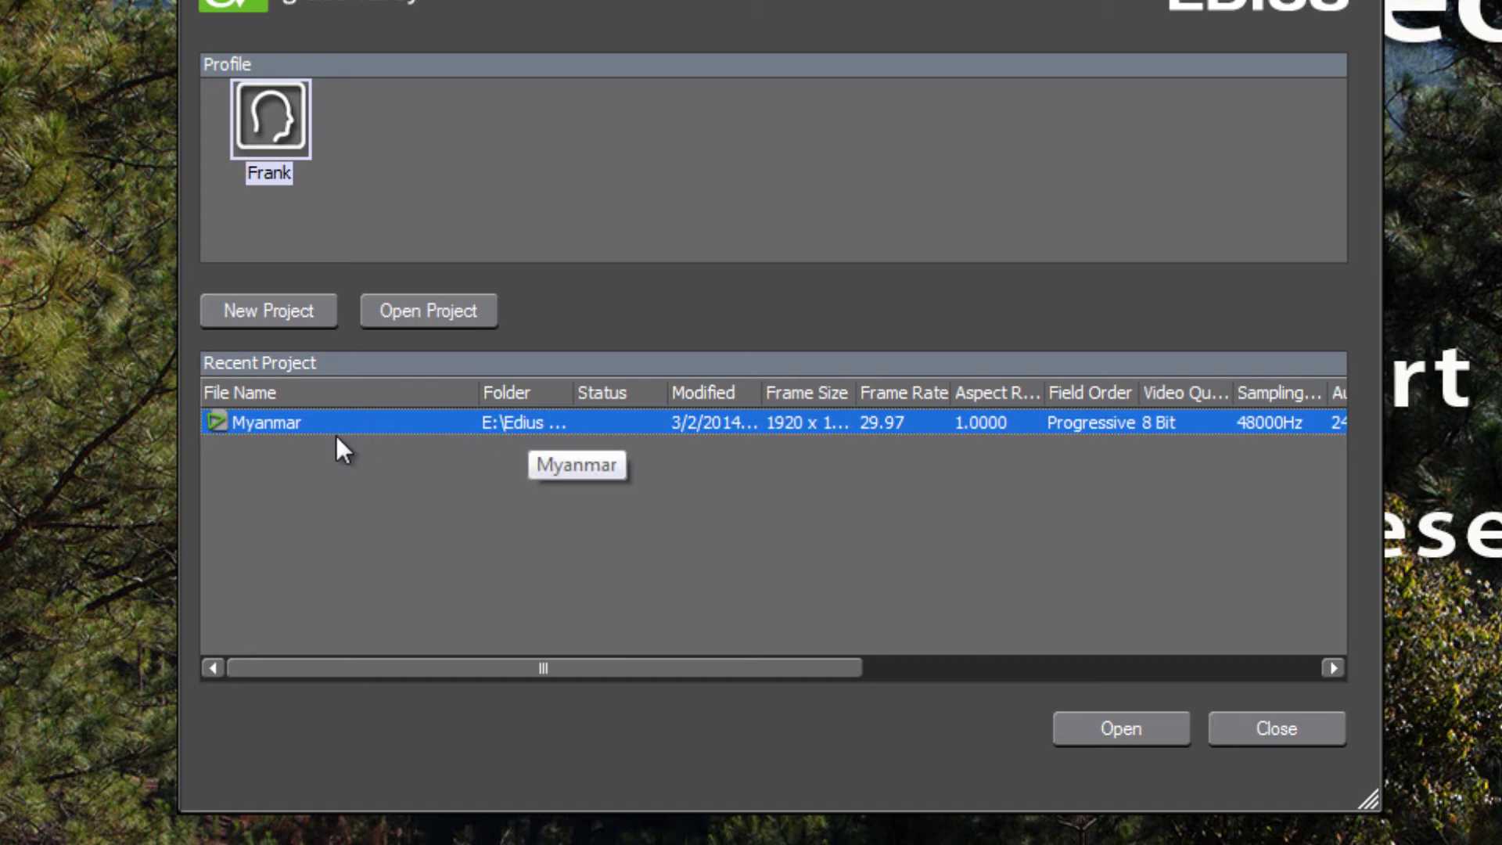
# Open the recent Myanmar project and bring up the System Settings window, moving it away from the menu bar.
pyautogui.click(1139, 725)
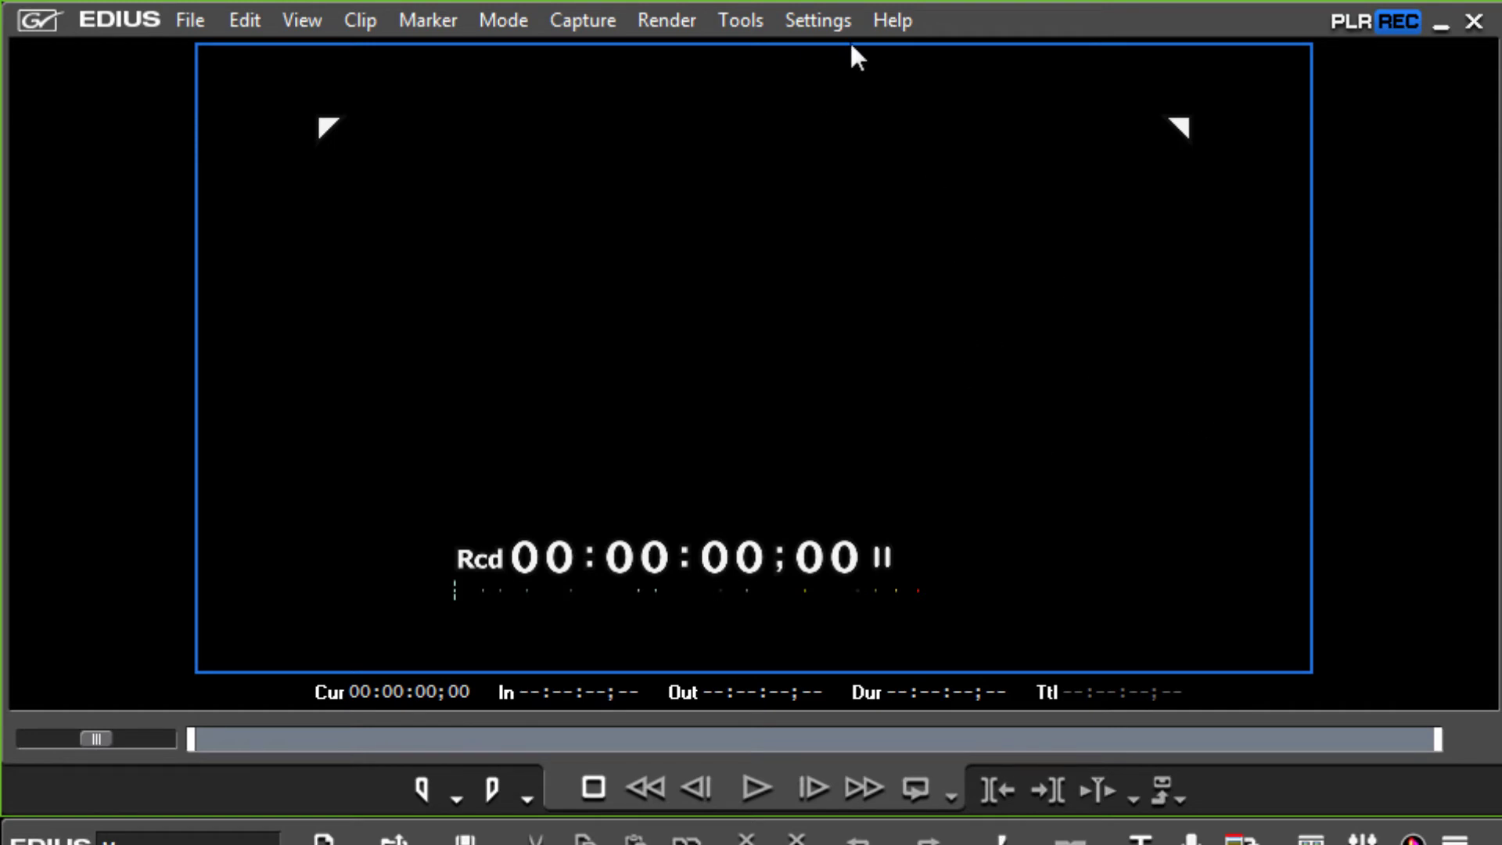
pyautogui.click(816, 23)
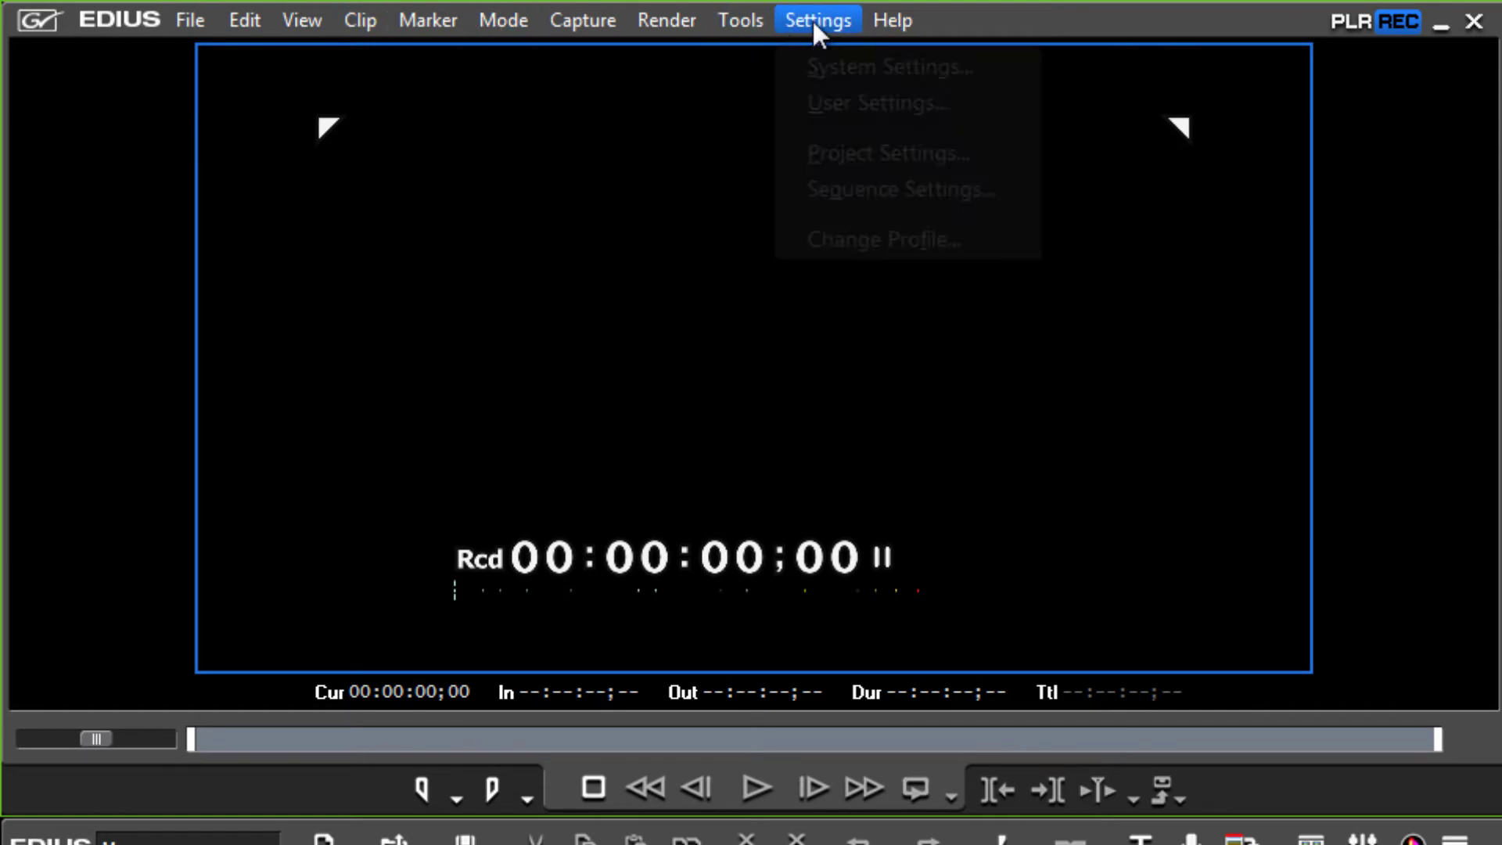
pyautogui.click(848, 67)
pyautogui.click(263, 69)
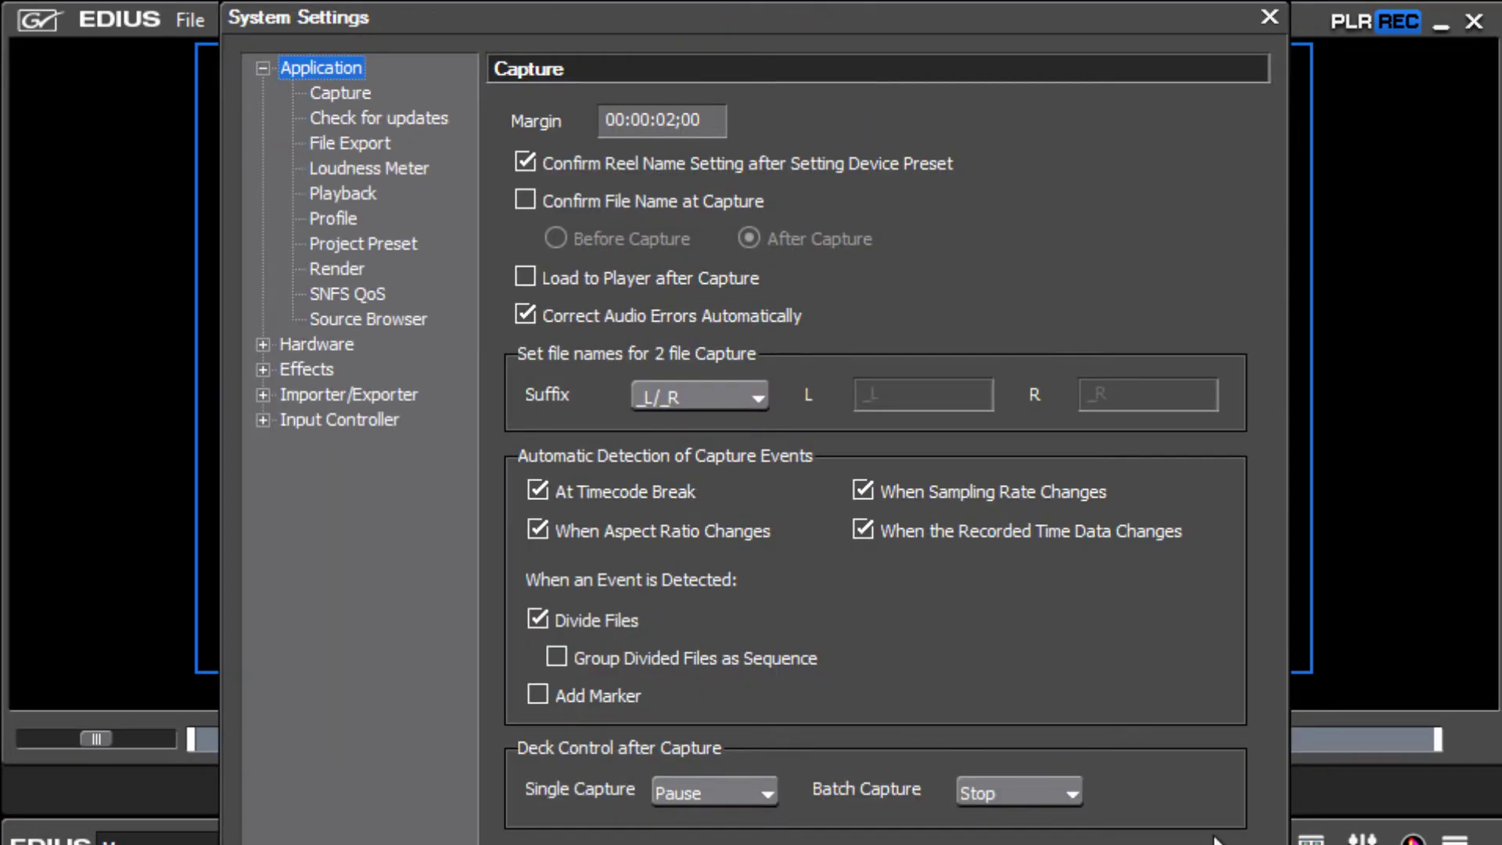
pyautogui.moveTo(825, 36); pyautogui.dragTo(1426, 156)
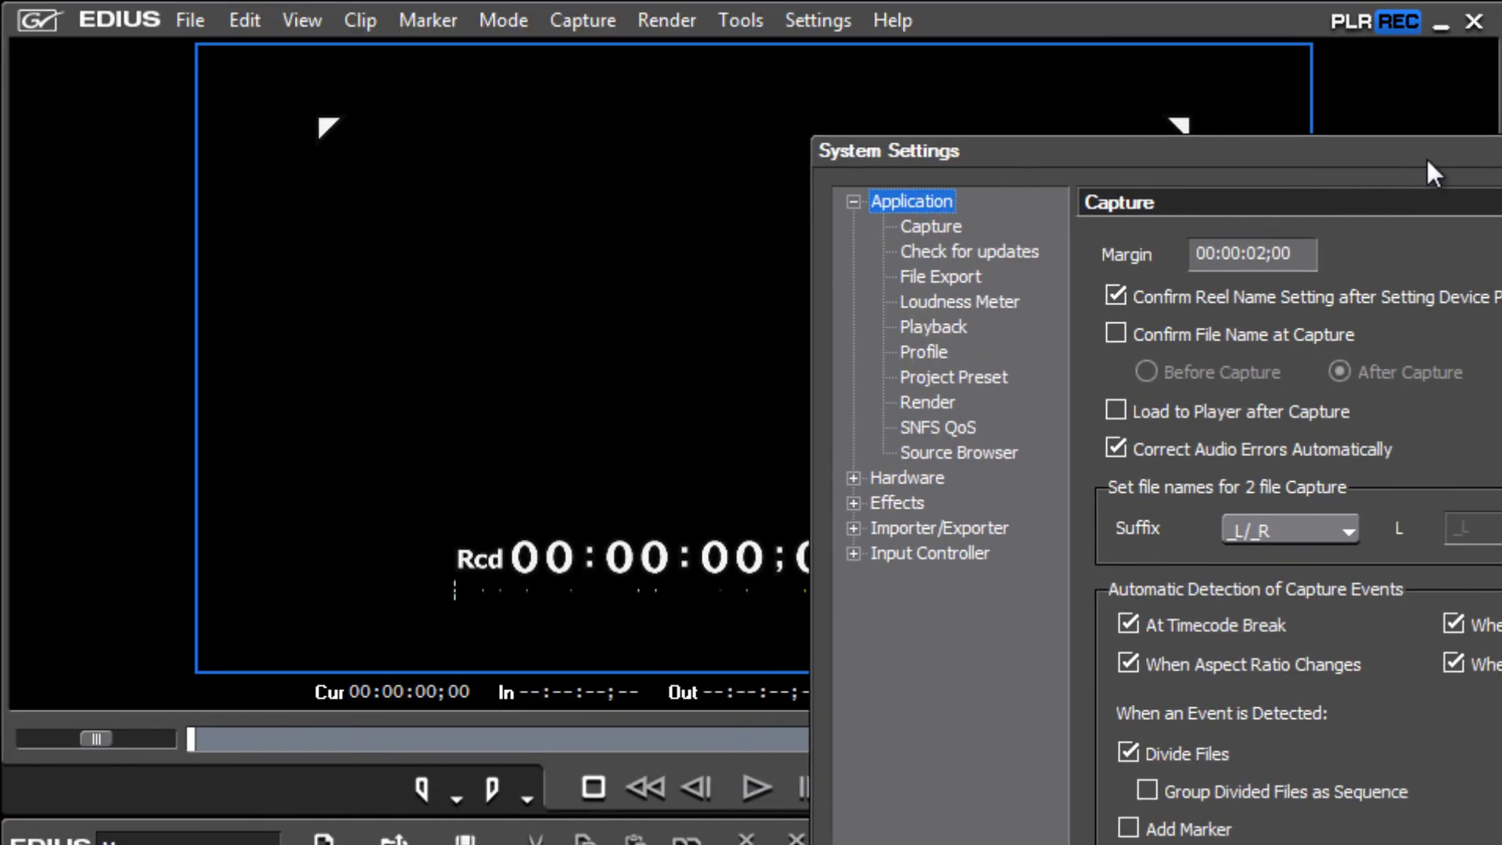
# Expand the Application, Hardware, Effects and Importer/Exporter groups in System Settings and open the Project Preset page.
pyautogui.click(852, 201)
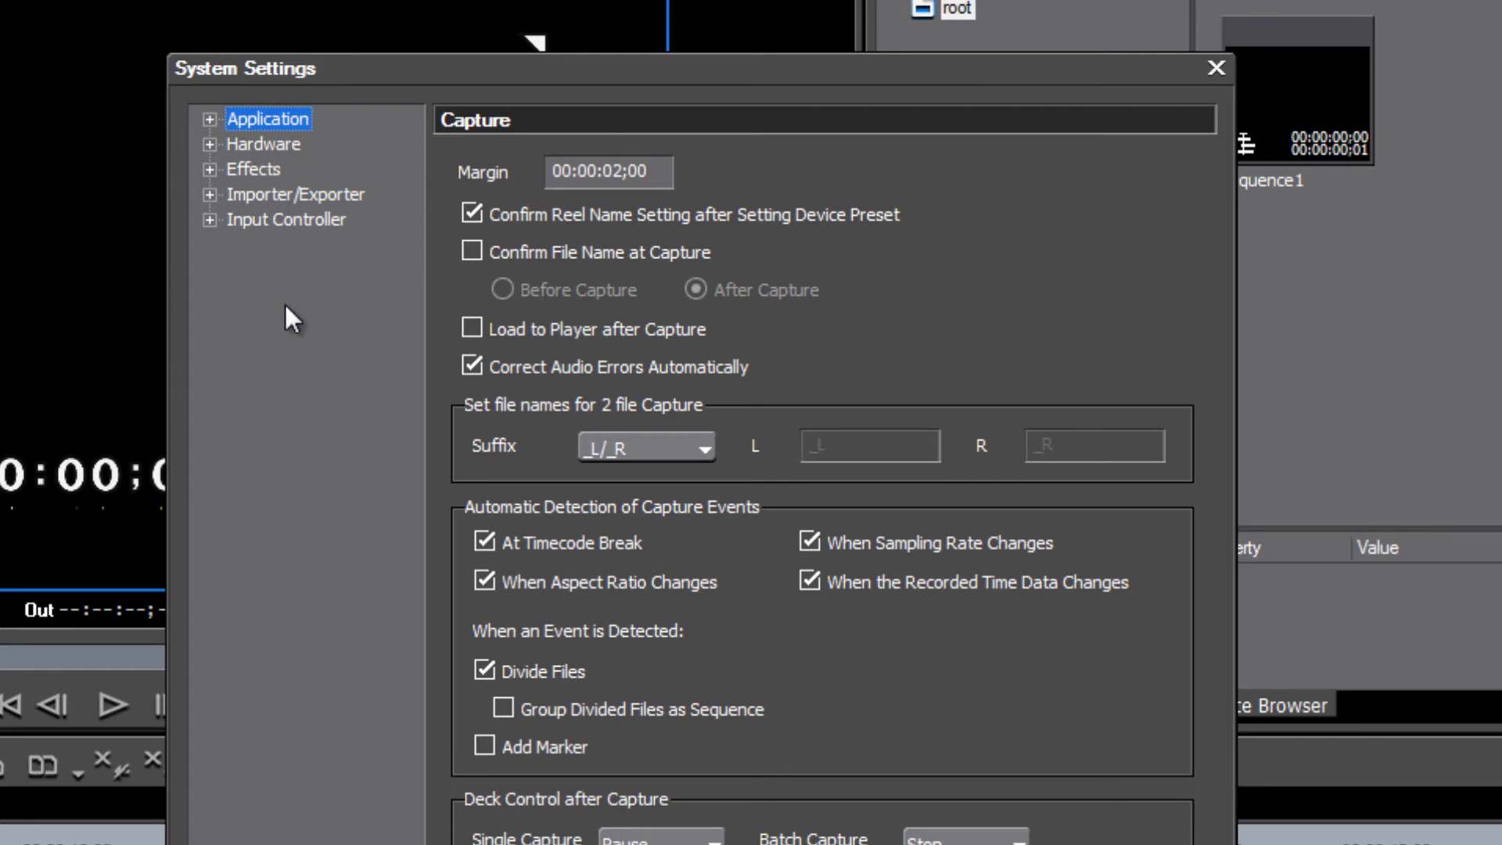
pyautogui.click(208, 117)
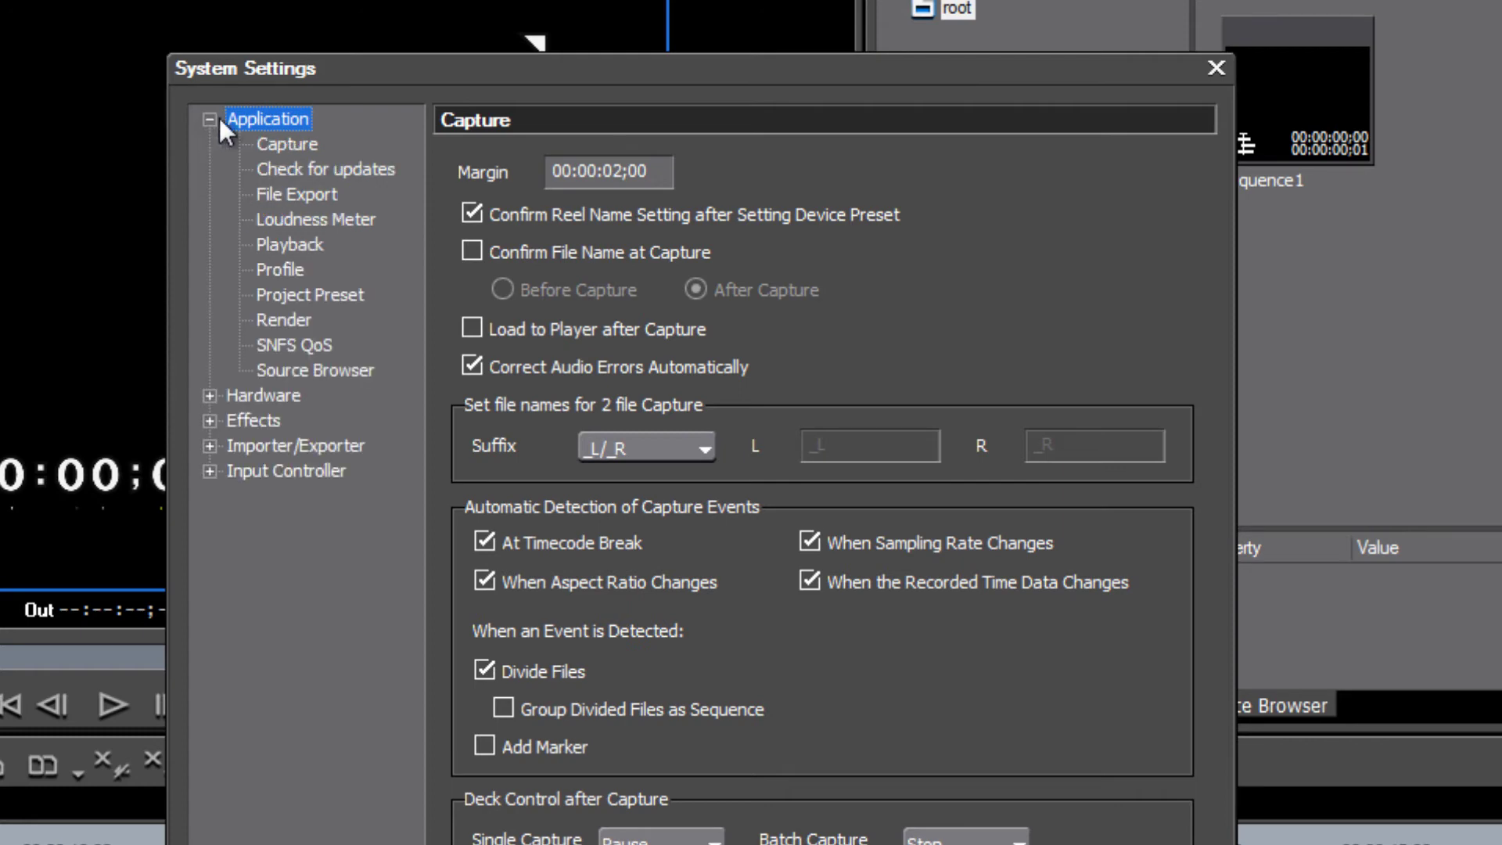
pyautogui.click(209, 395)
pyautogui.click(210, 470)
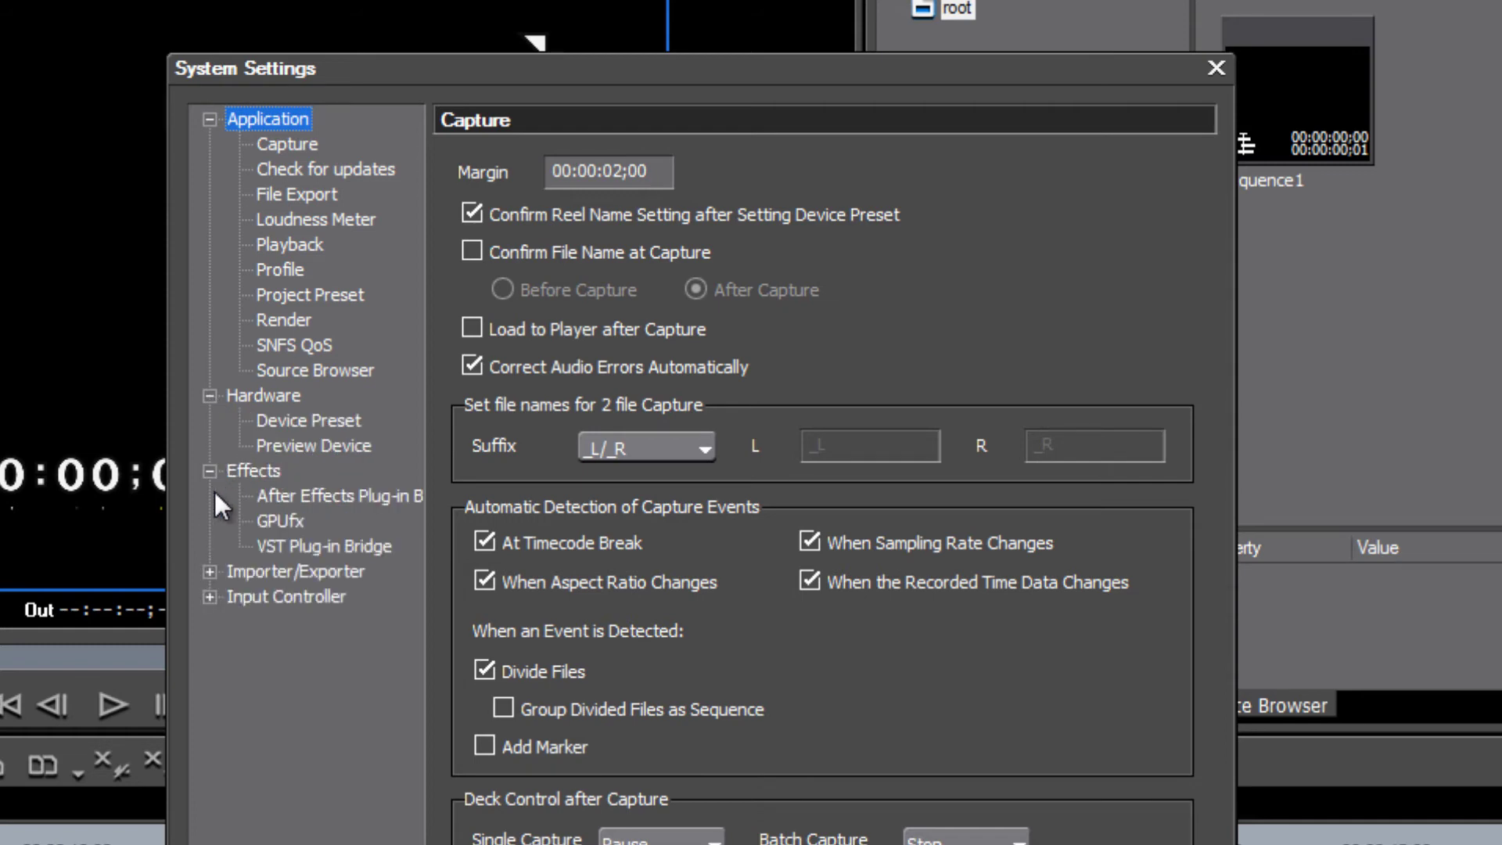
pyautogui.click(210, 572)
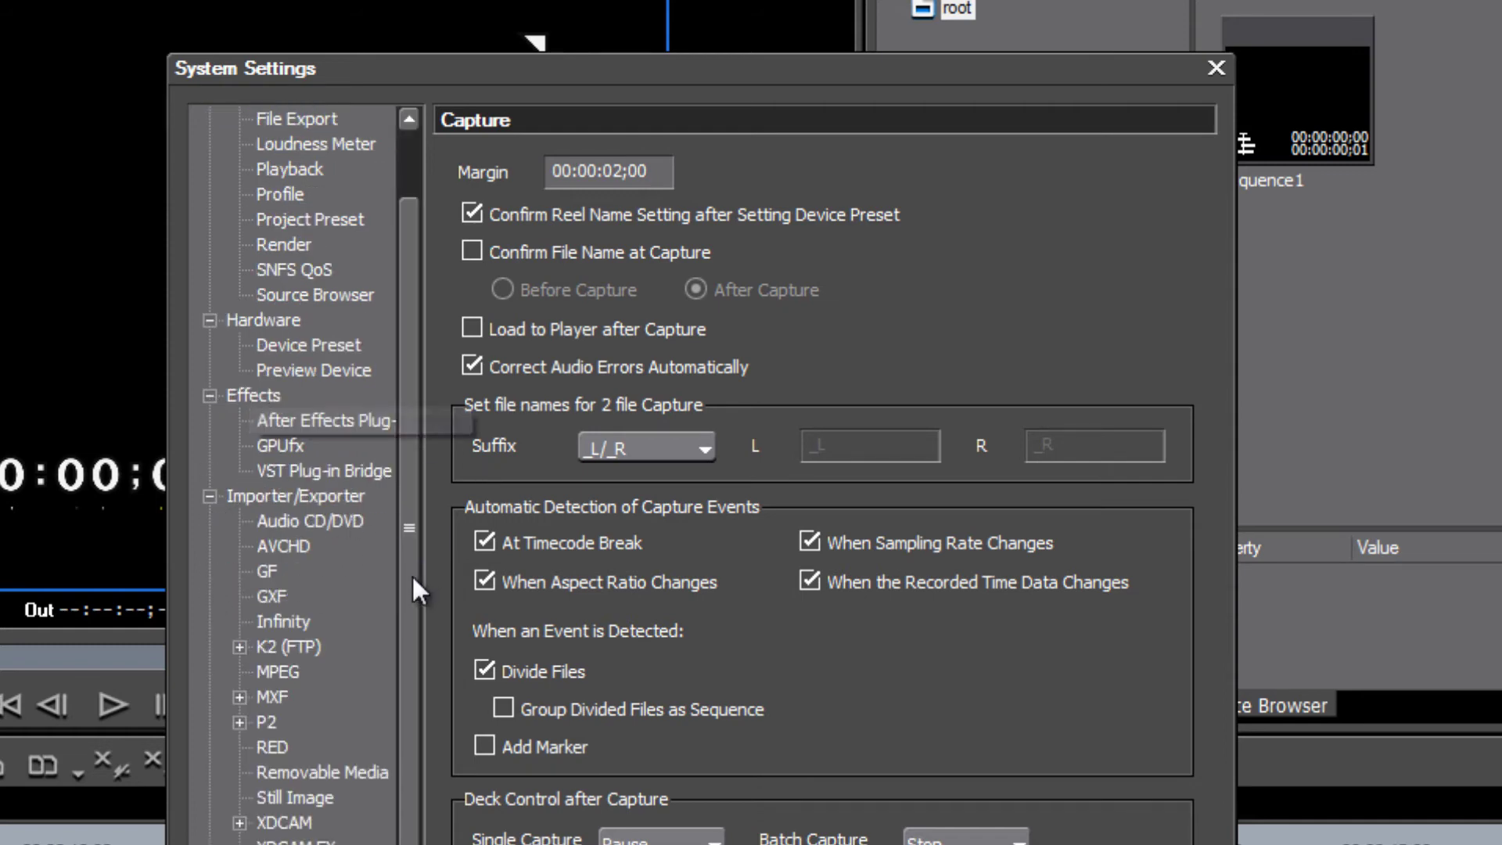
pyautogui.moveTo(411, 574); pyautogui.dragTo(426, 196)
pyautogui.click(209, 396)
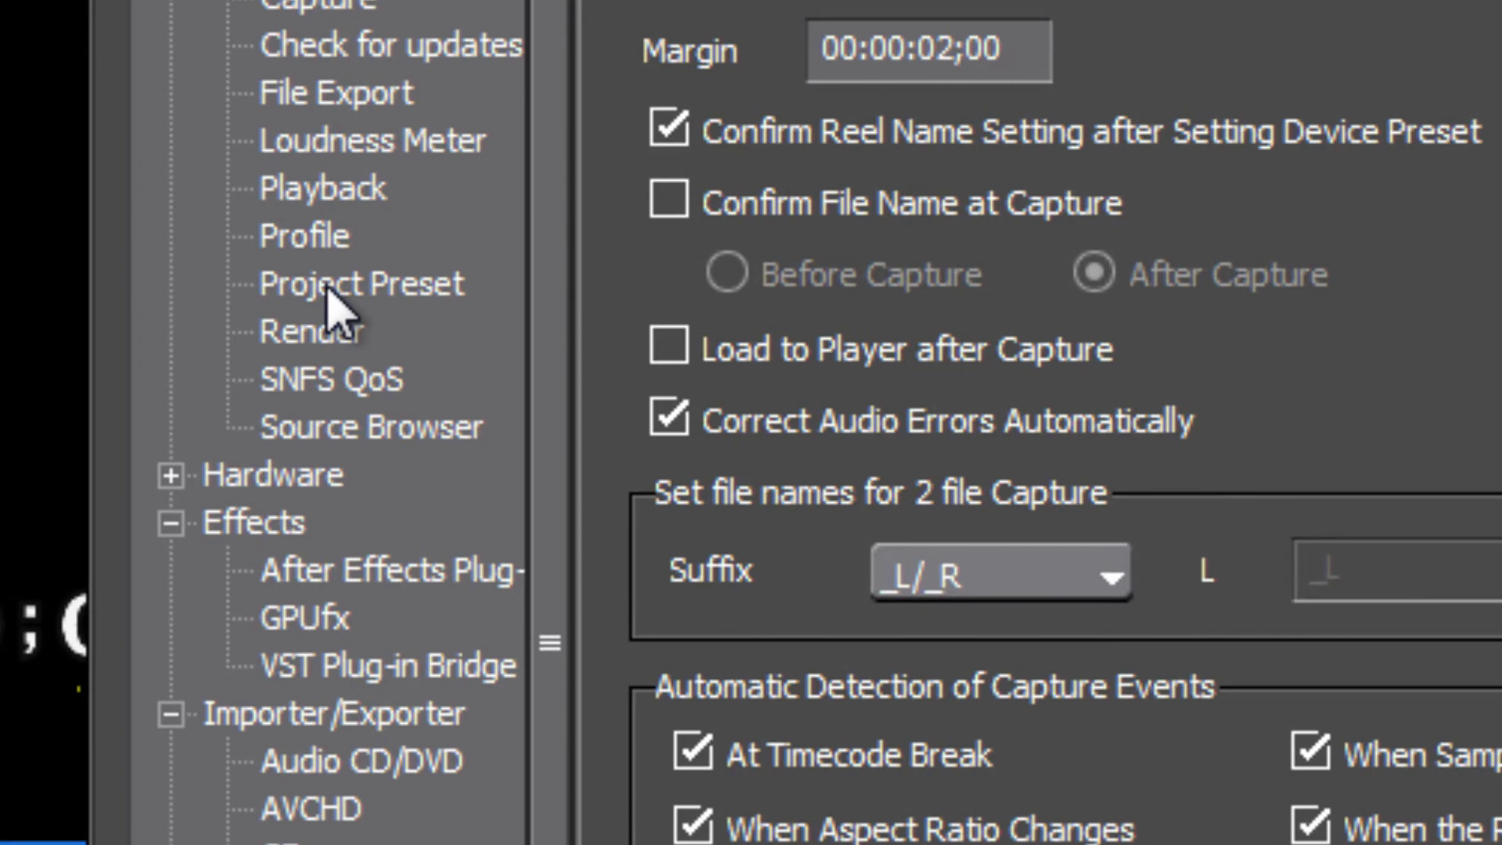
pyautogui.click(327, 288)
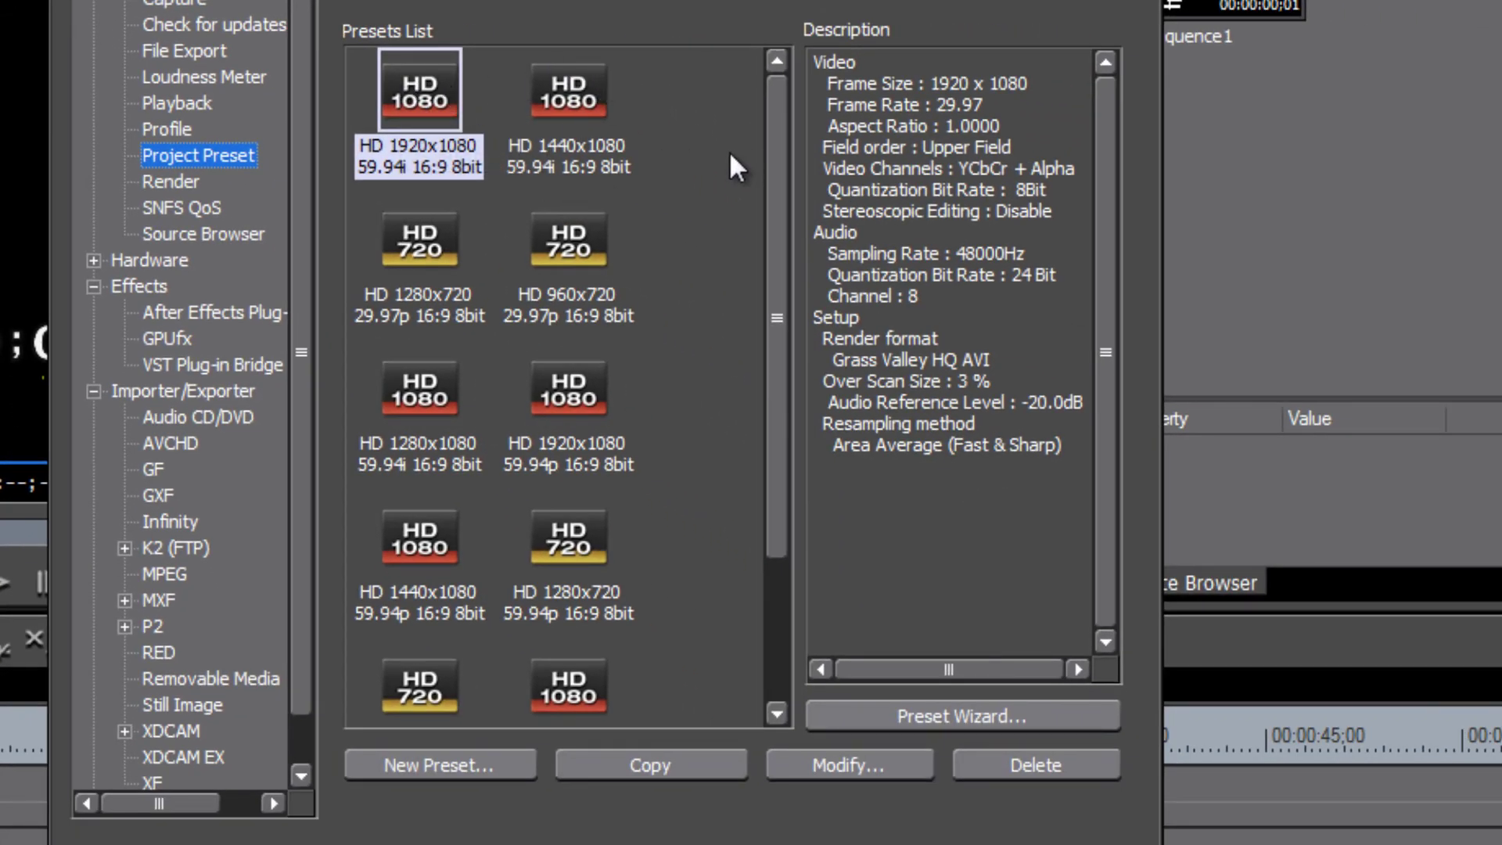
pyautogui.moveTo(777, 112); pyautogui.dragTo(787, 52)
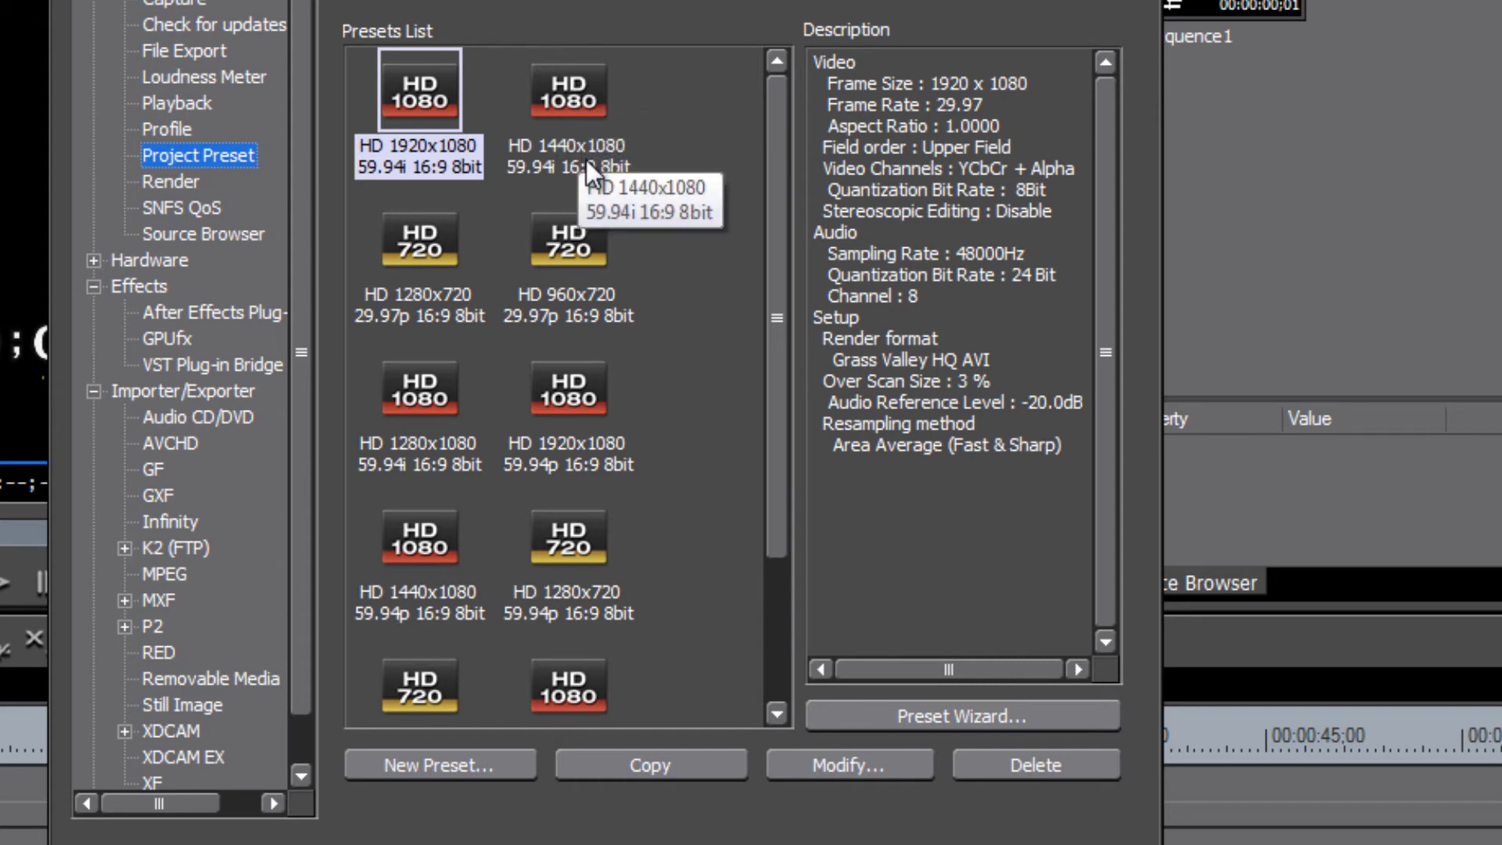
# Delete every project preset except the three HD 1920x1080 ones at 59.94i, 59.94p and 29.97p.
pyautogui.click(577, 97)
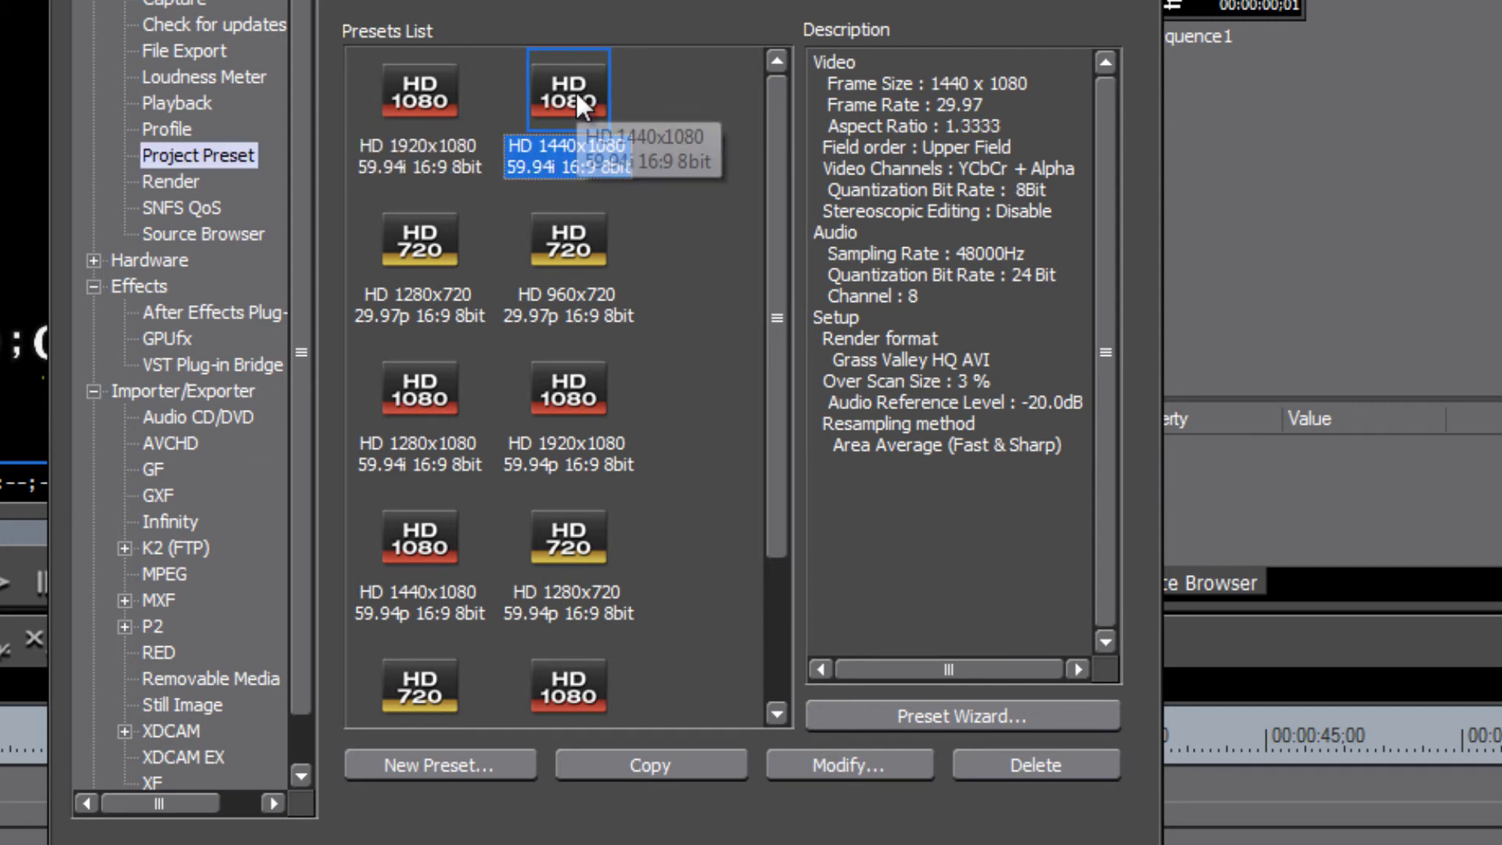
pyautogui.scroll(-3, 599, 313)
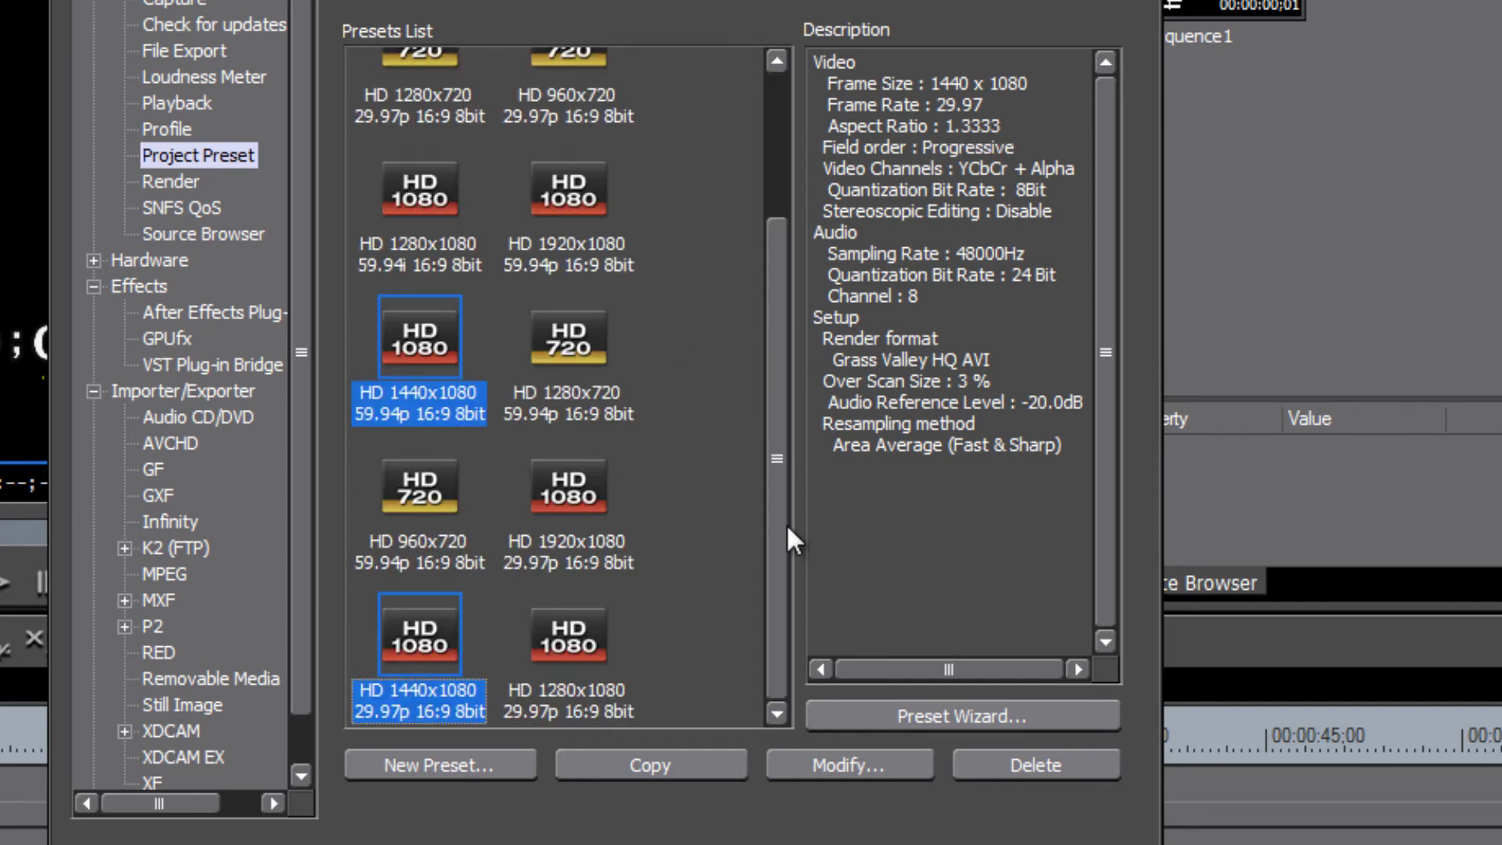
pyautogui.moveTo(781, 553); pyautogui.dragTo(778, 307)
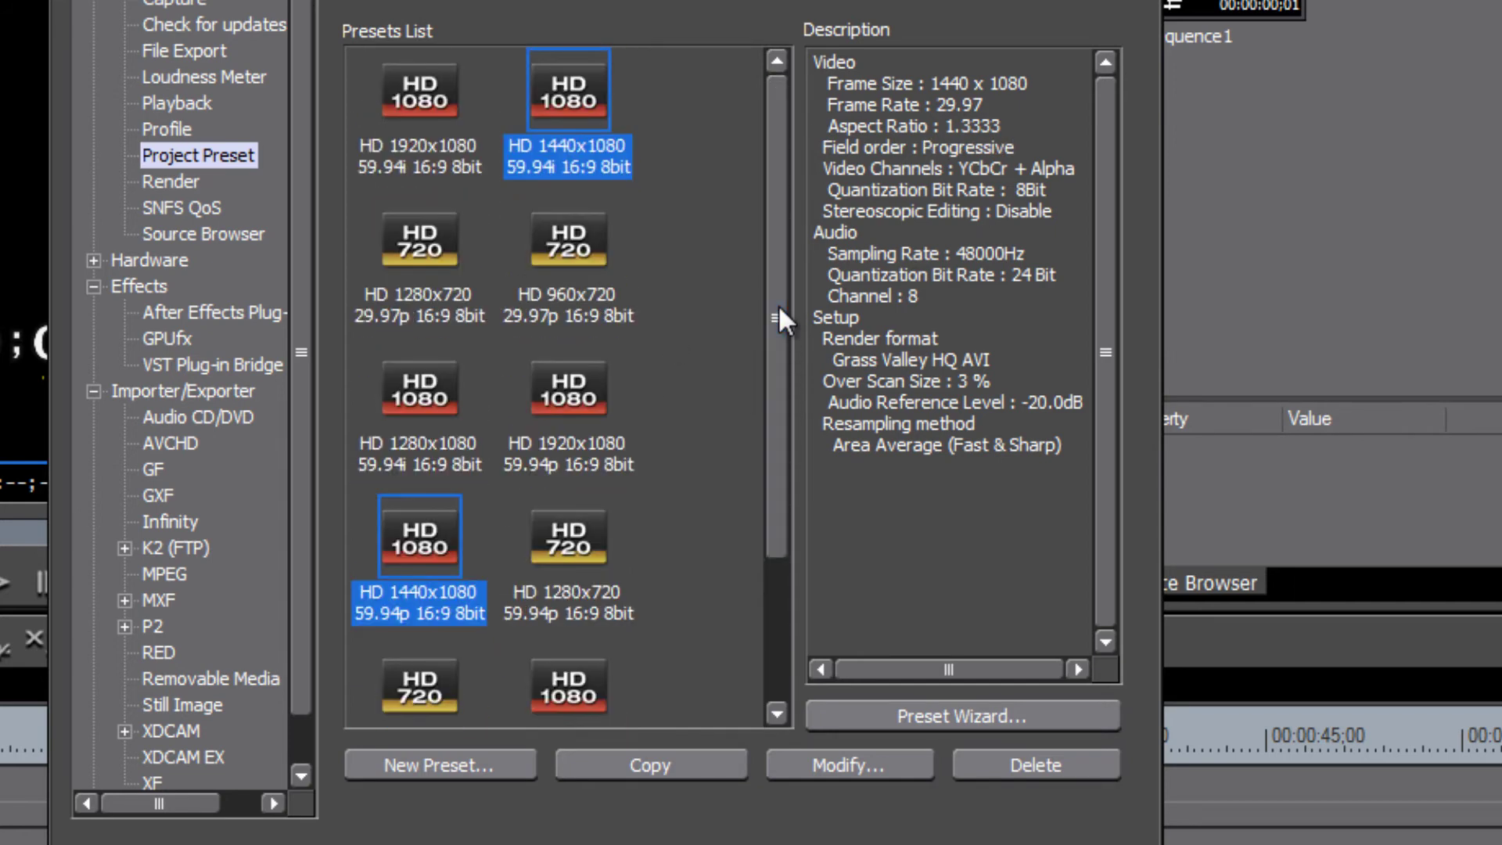
pyautogui.click(423, 237)
pyautogui.keyDown('ctrl'); pyautogui.click(584, 233); pyautogui.keyUp('ctrl')
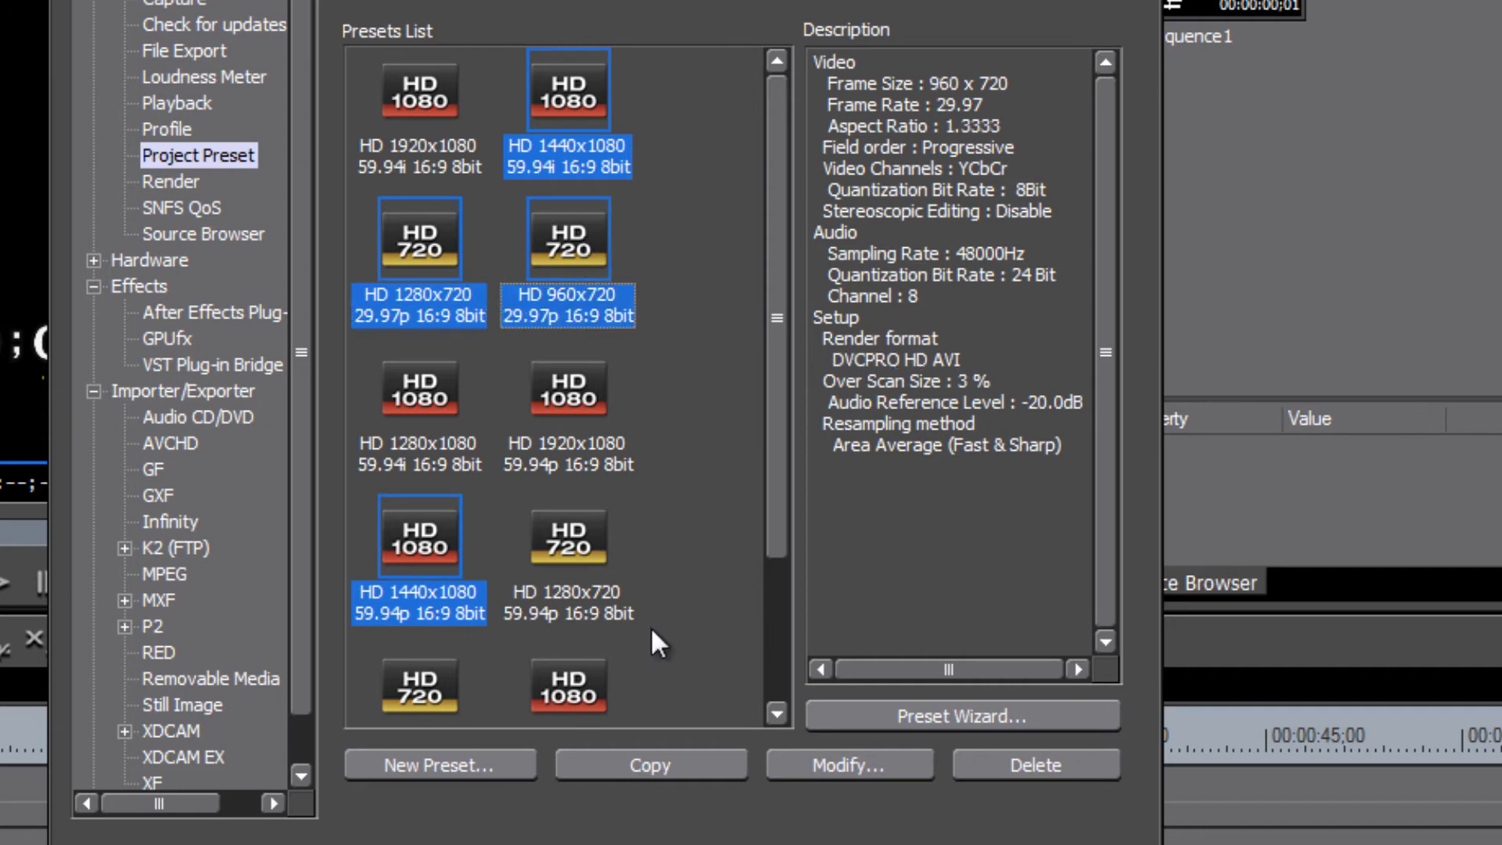
pyautogui.keyDown('ctrl'); pyautogui.click(573, 526); pyautogui.keyUp('ctrl')
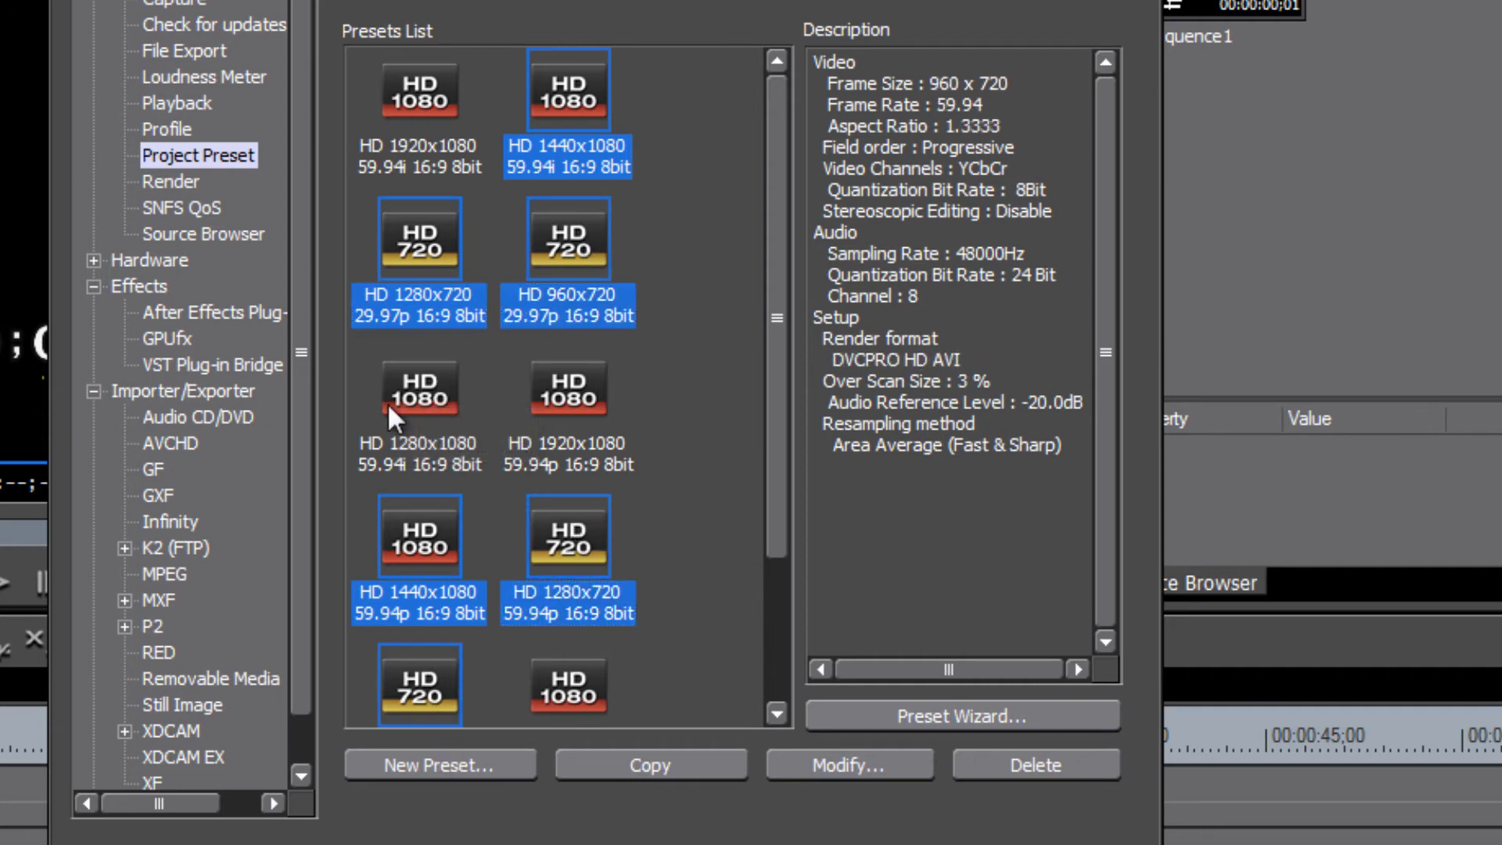
pyautogui.keyDown('ctrl'); pyautogui.click(412, 395); pyautogui.keyUp('ctrl')
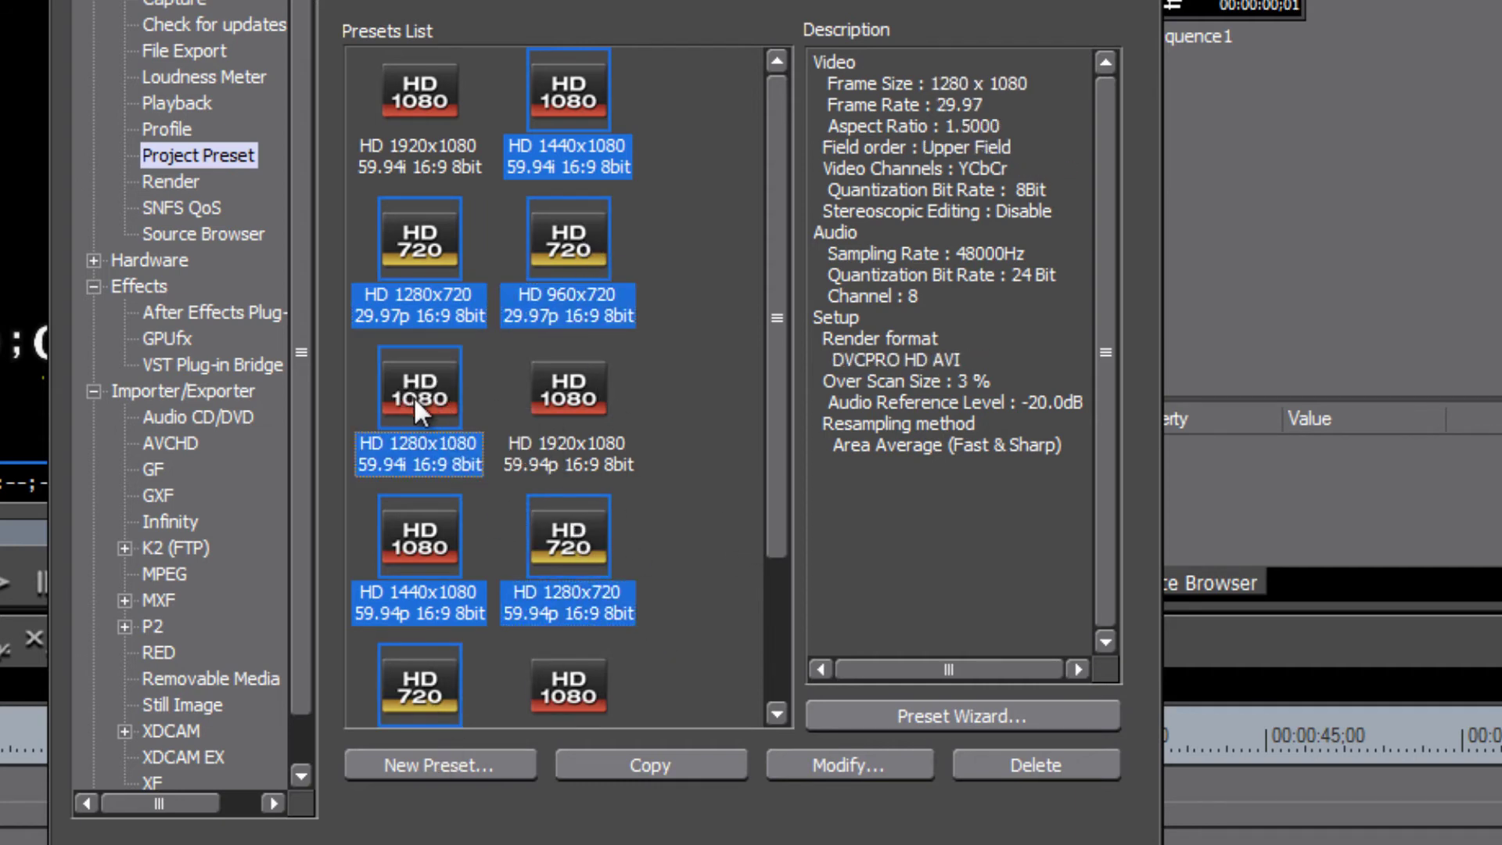
pyautogui.moveTo(764, 463); pyautogui.dragTo(786, 646)
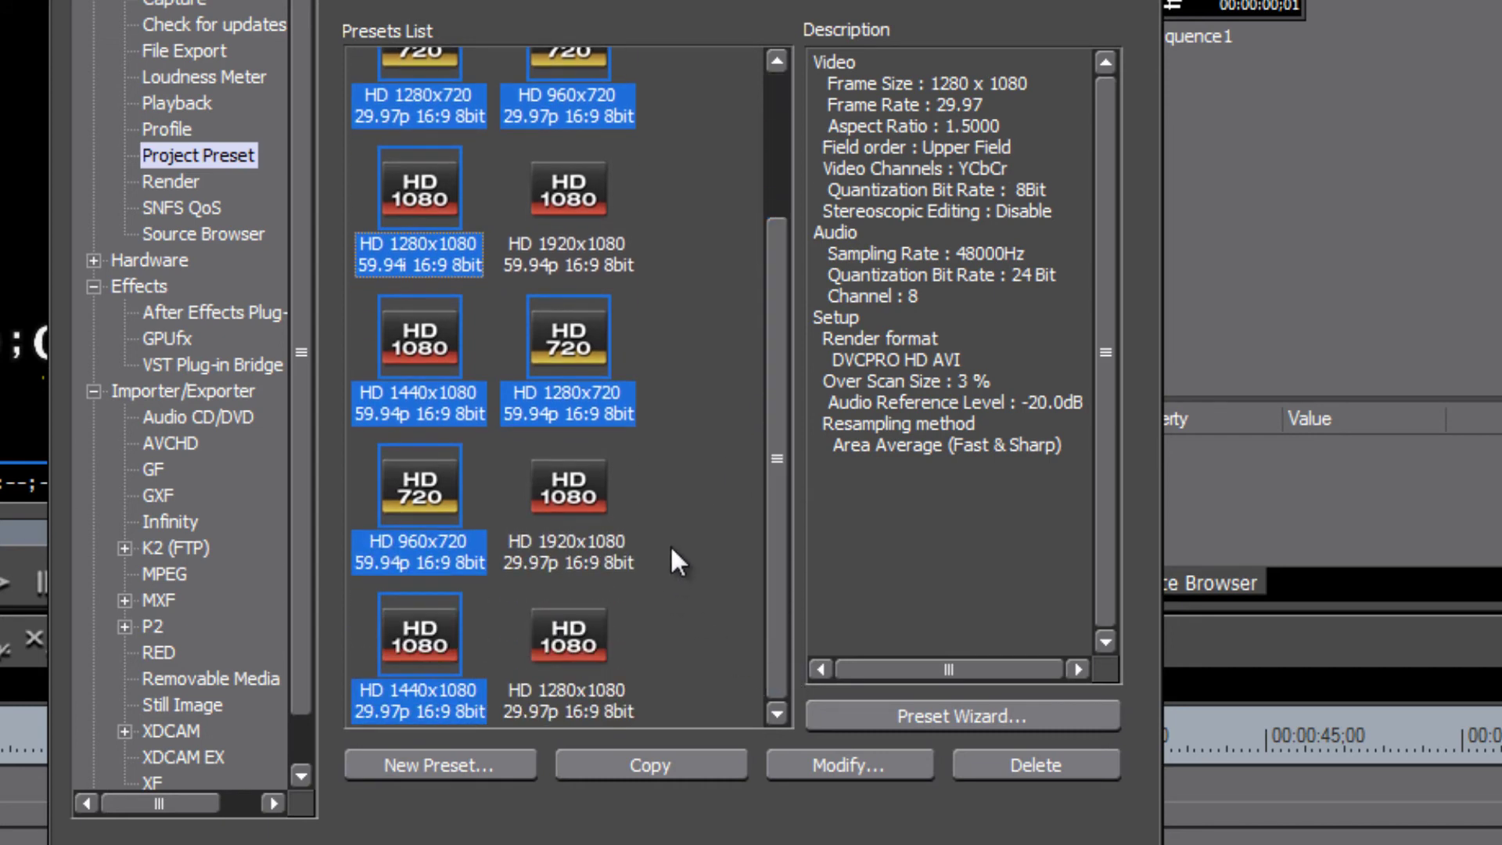
pyautogui.keyDown('ctrl'); pyautogui.click(568, 650); pyautogui.keyUp('ctrl')
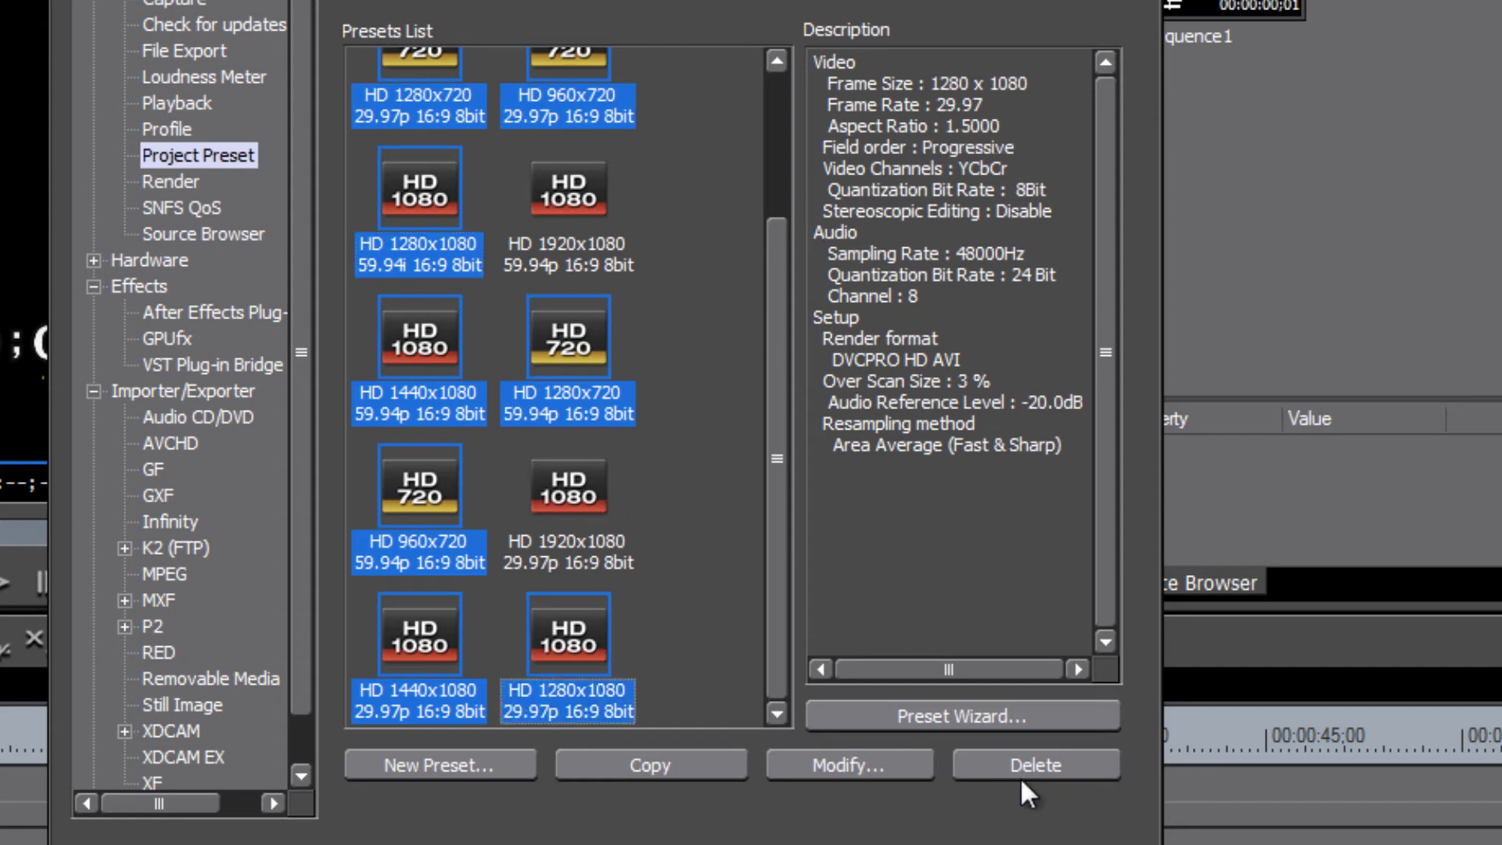
pyautogui.click(1040, 762)
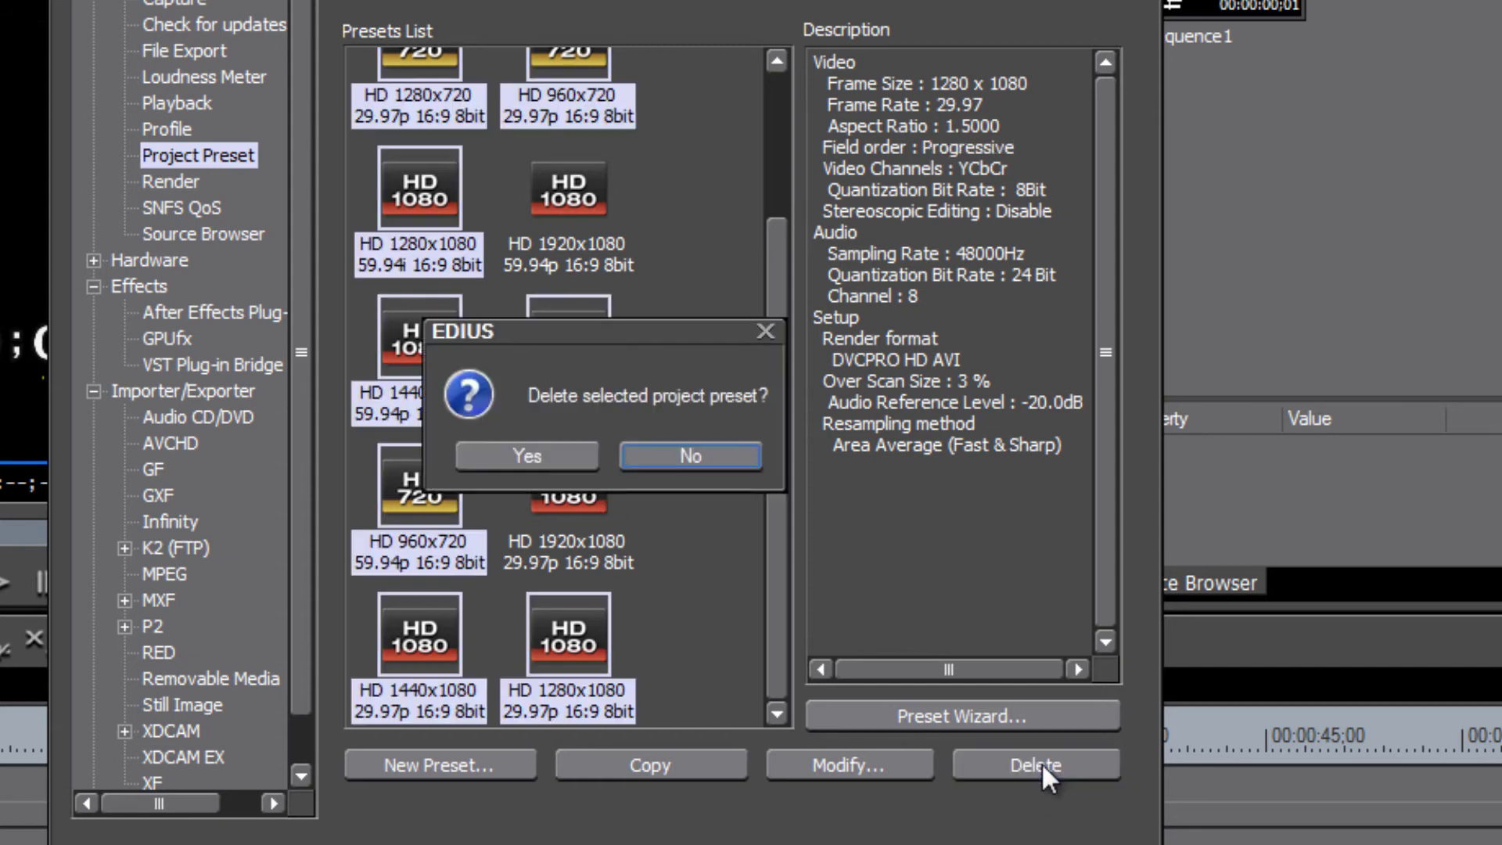
pyautogui.click(520, 450)
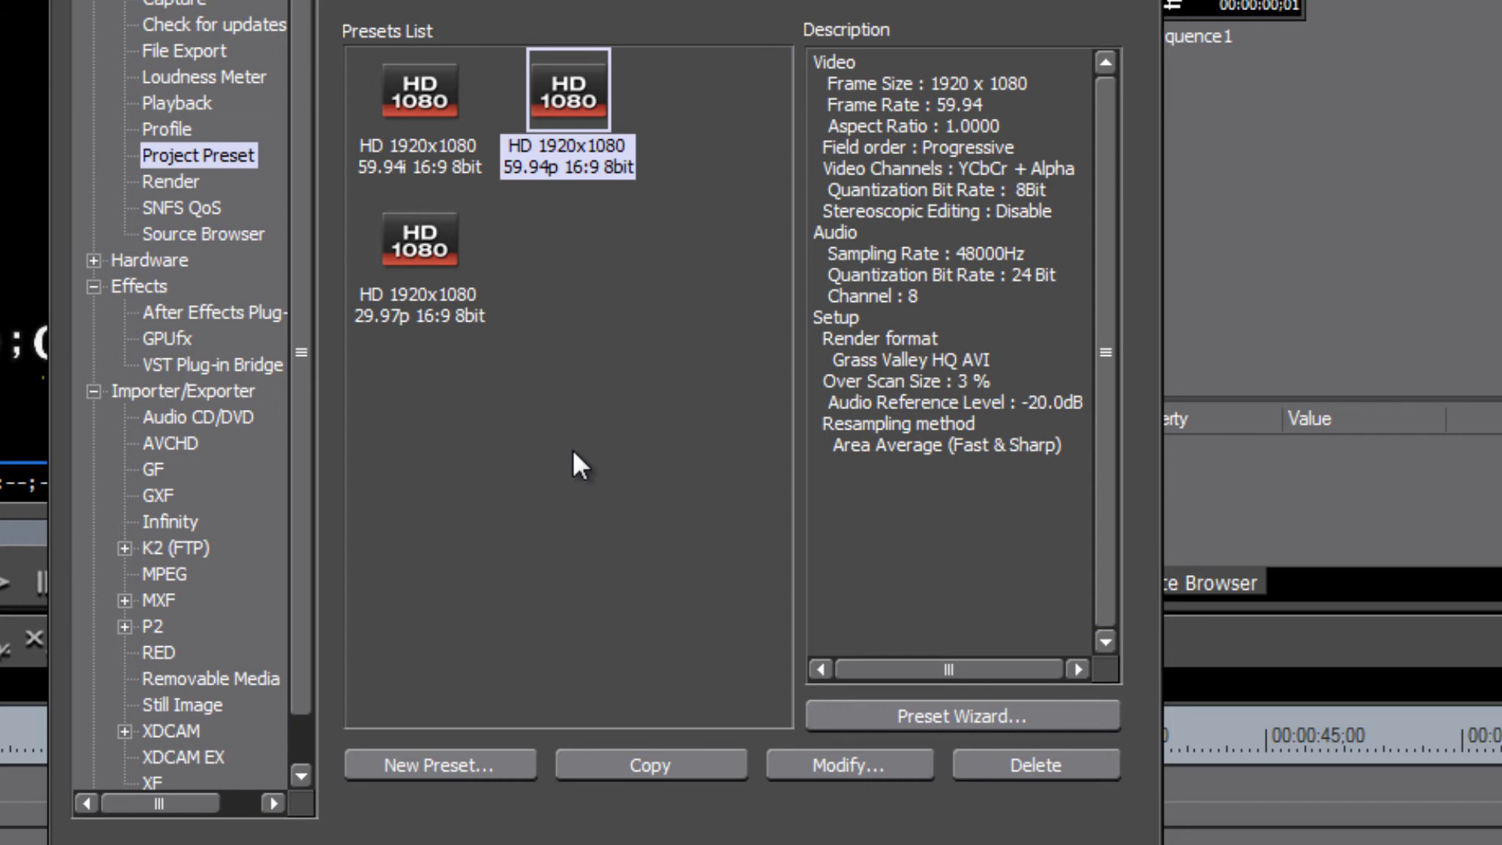
# Delete the three remaining HD 1920x1080 project presets to empty the presets list.
pyautogui.click(406, 91)
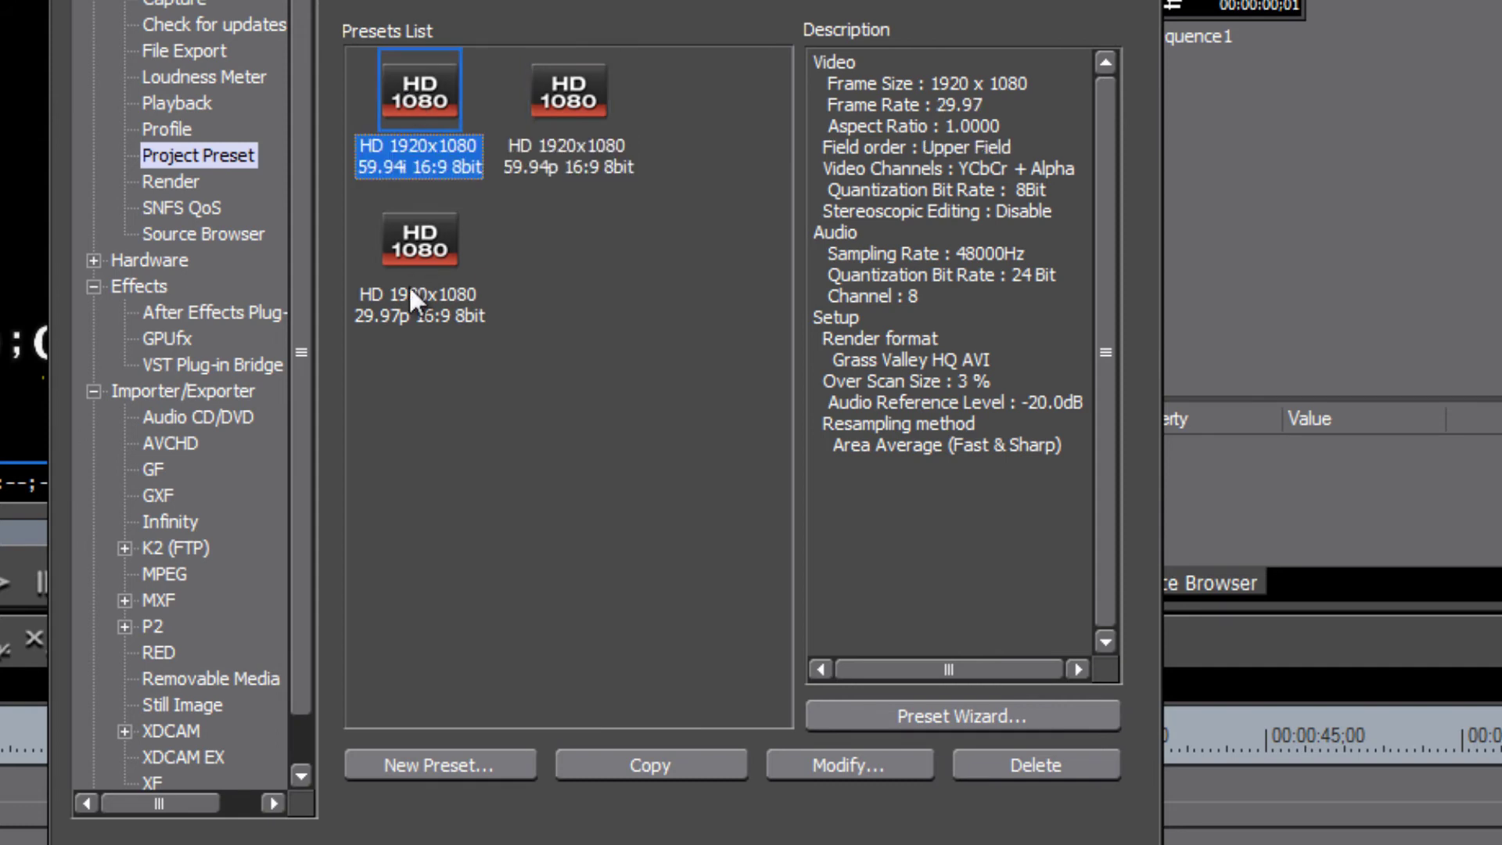
pyautogui.keyDown('ctrl'); pyautogui.click(419, 237); pyautogui.keyUp('ctrl')
pyautogui.keyDown('ctrl'); pyautogui.click(569, 99); pyautogui.keyUp('ctrl')
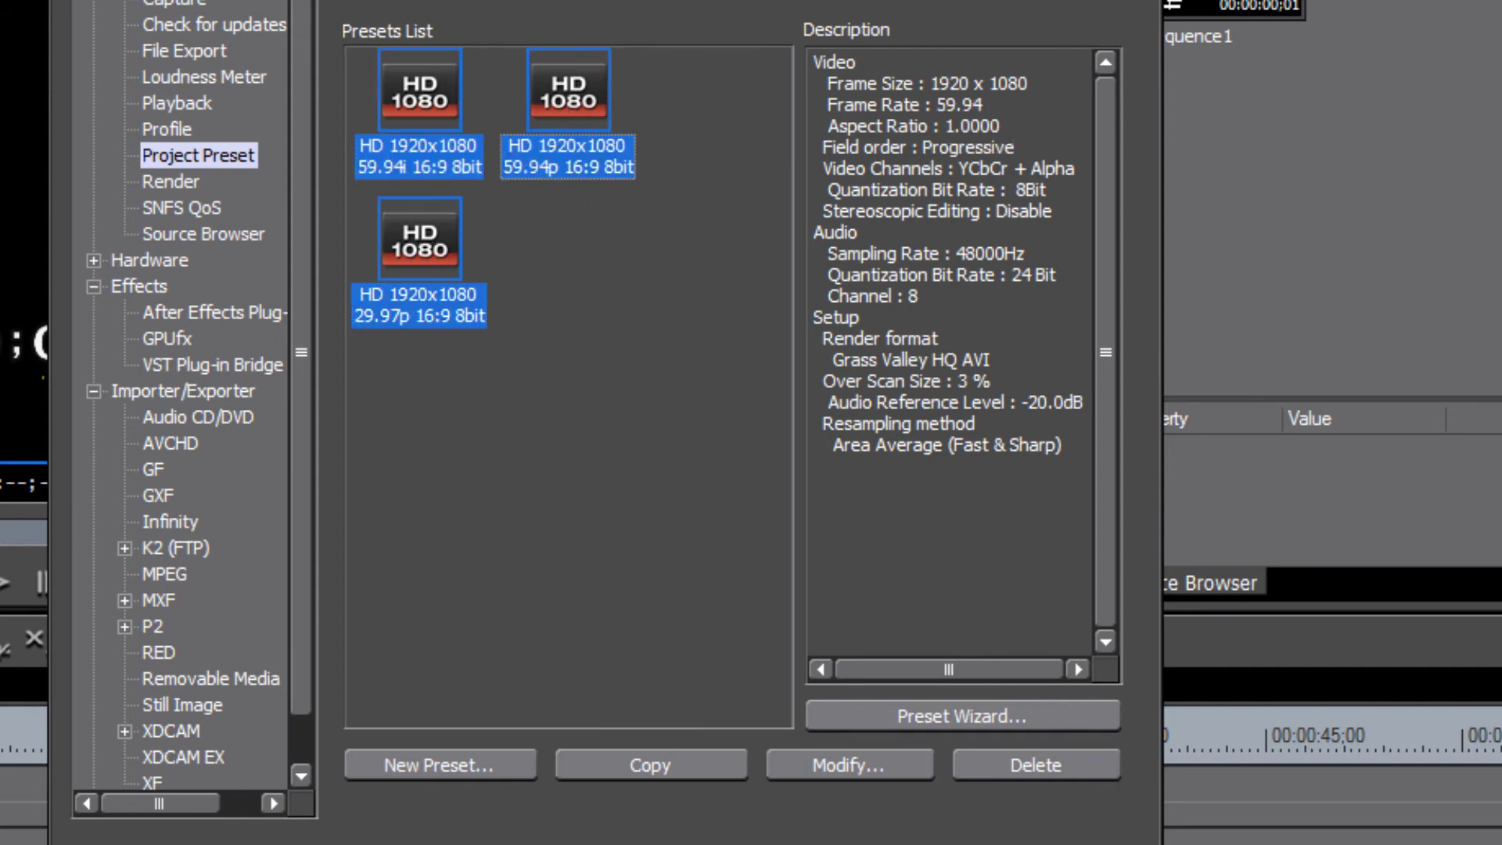
pyautogui.click(1049, 763)
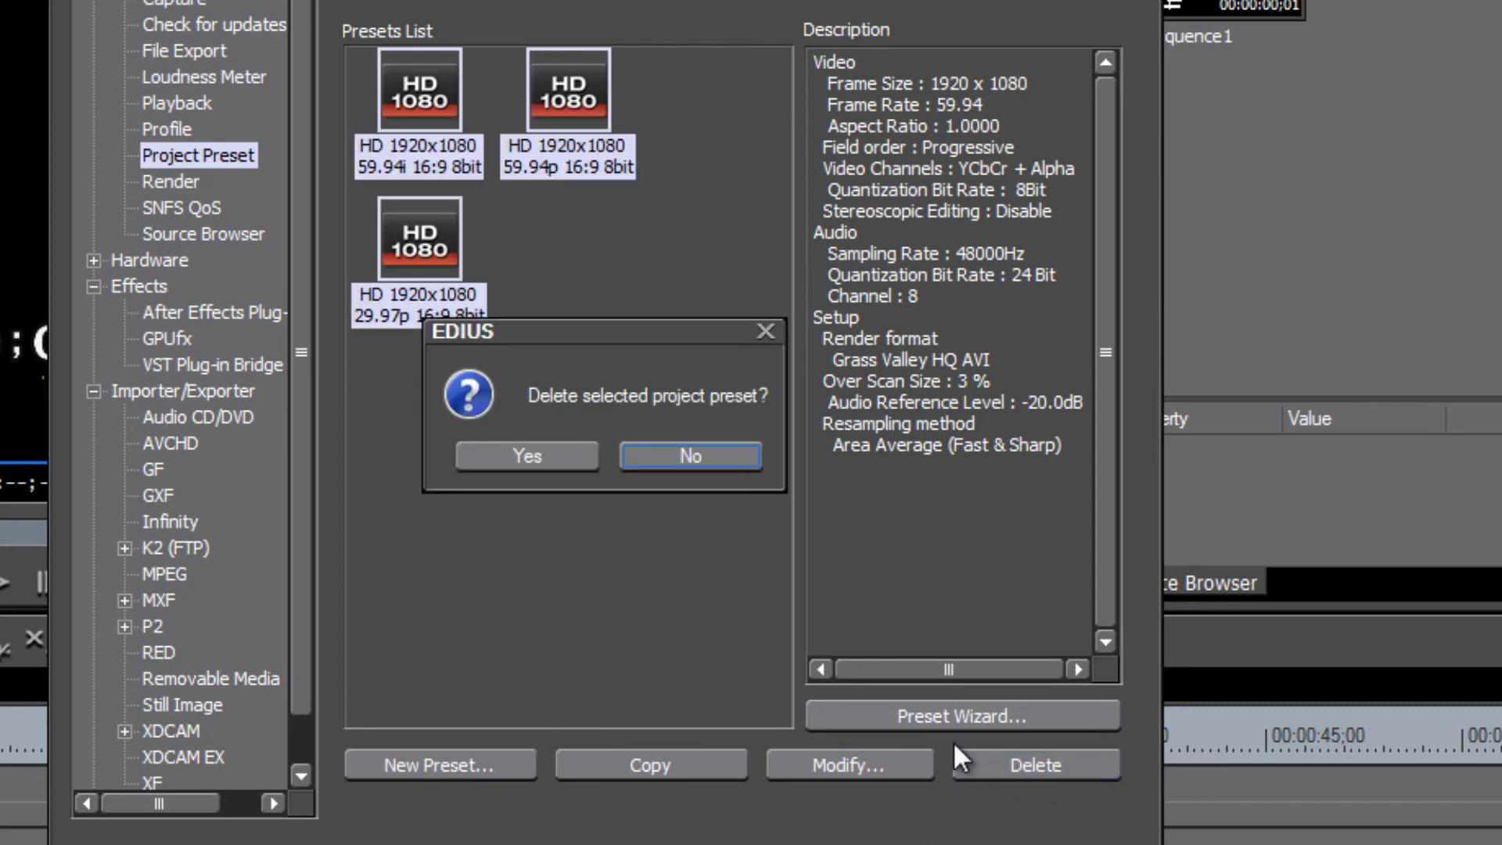
pyautogui.click(524, 454)
# Start a new project preset and name it "1080x1920 At 30P".
pyautogui.click(438, 764)
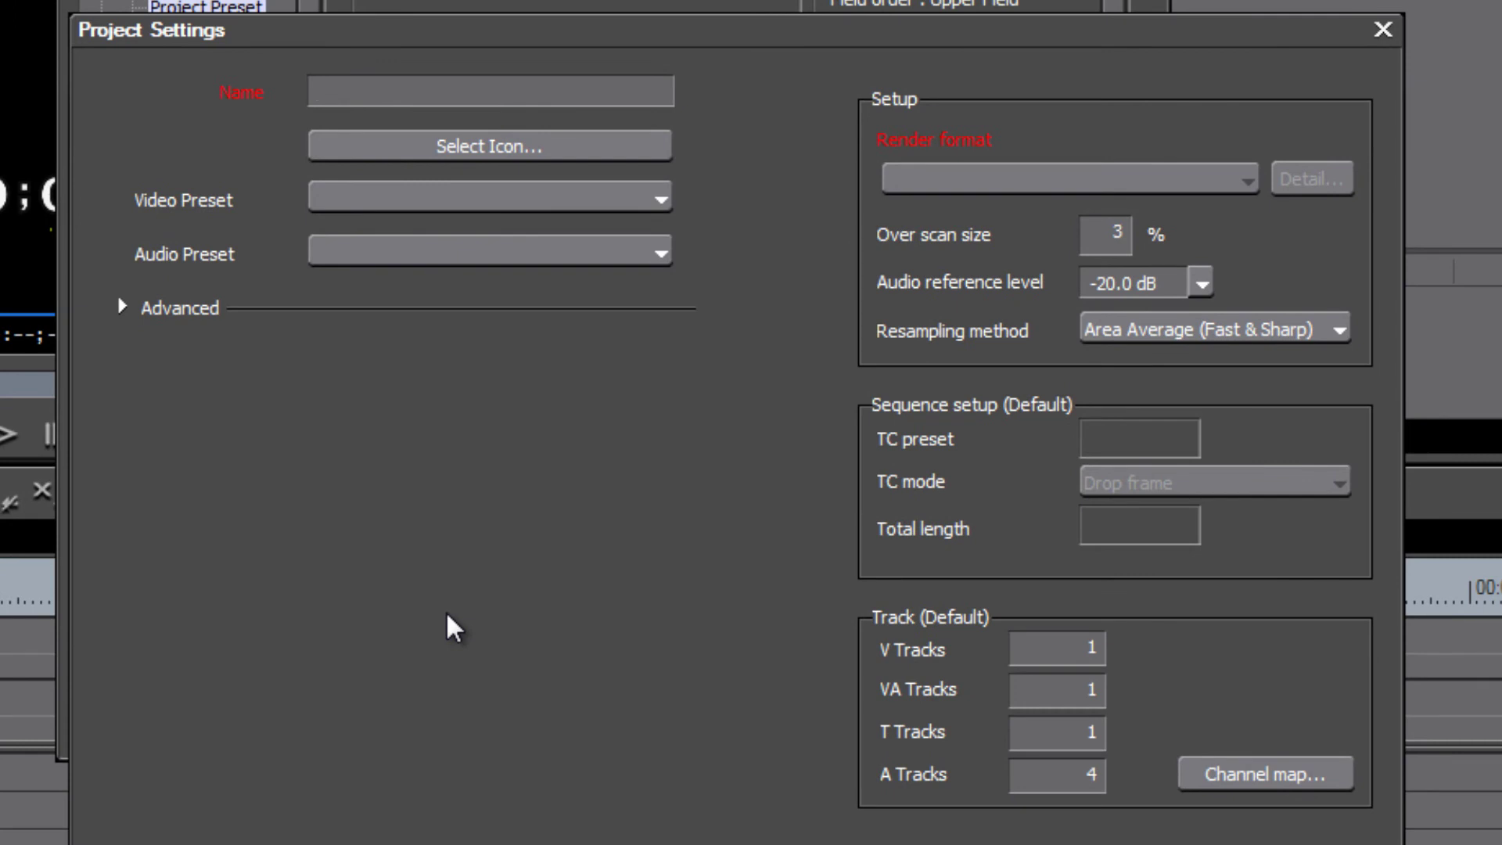
pyautogui.write('1080x192')
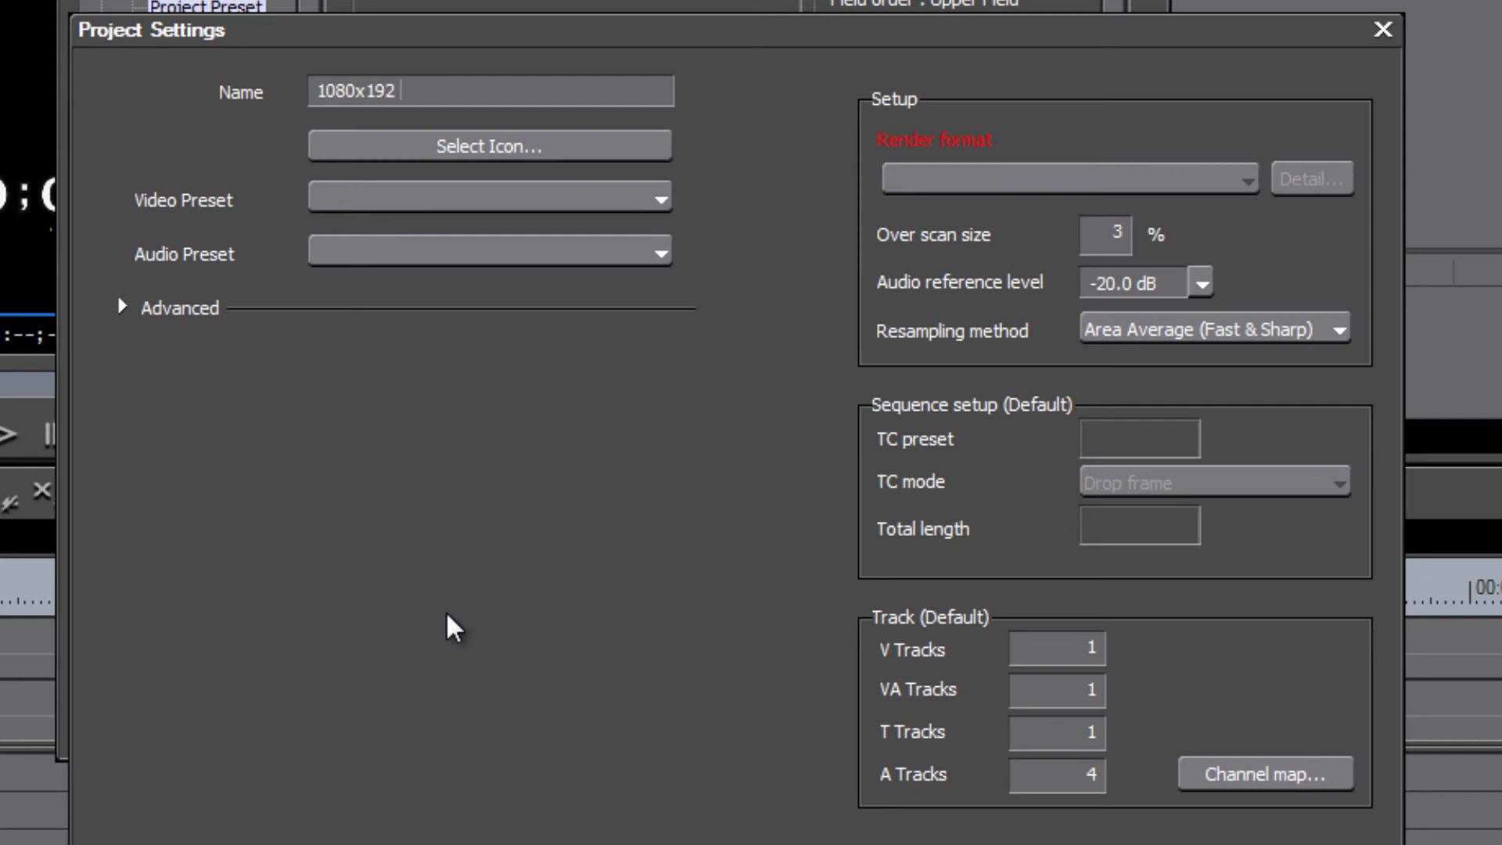
pyautogui.write('0 At 30P')
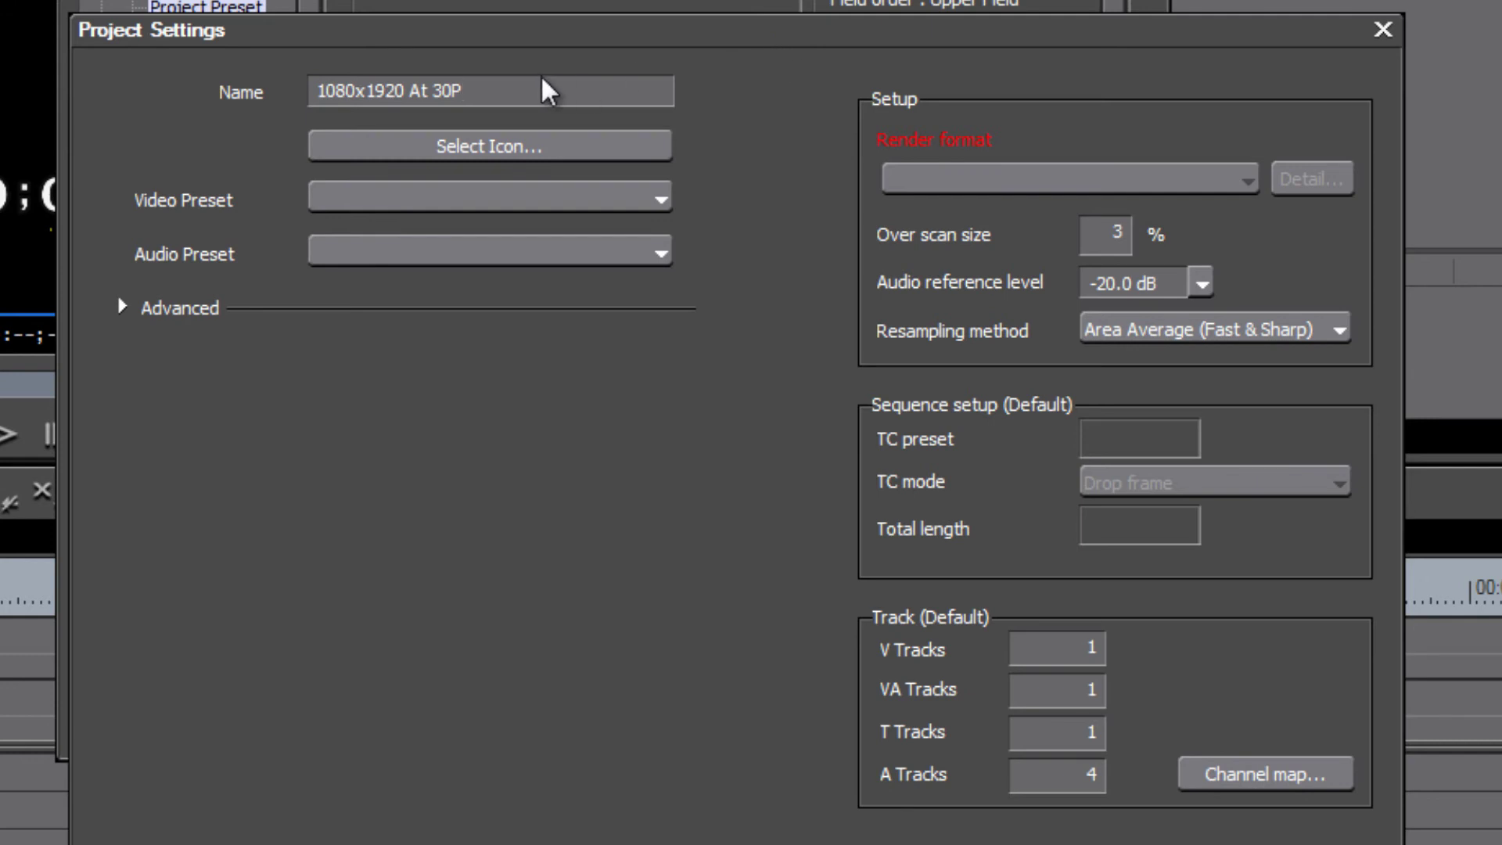
# Assign the HD1080_y.psd icon to the new project preset.
pyautogui.click(512, 147)
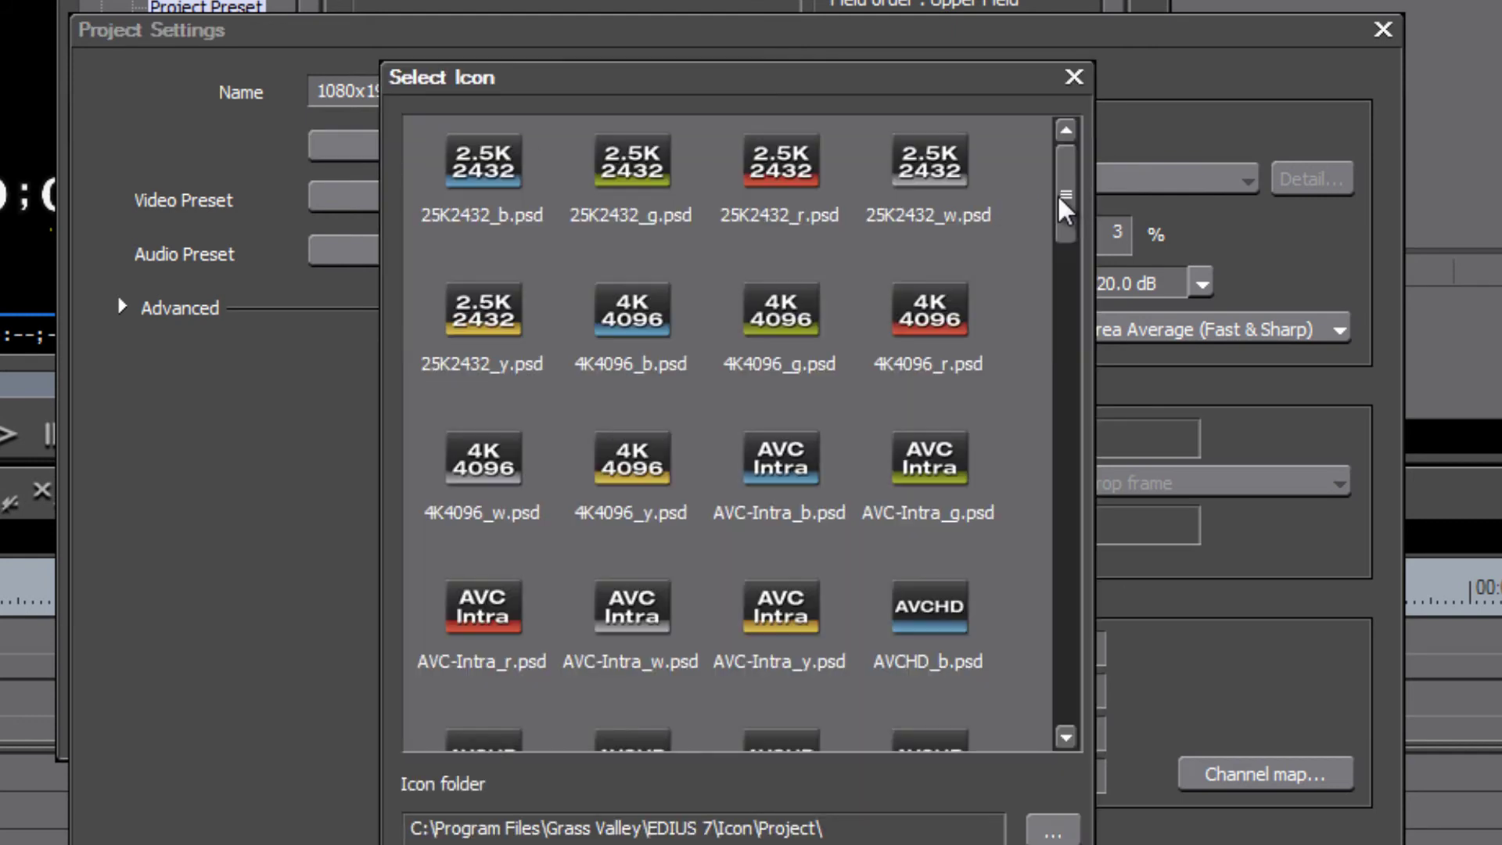
pyautogui.moveTo(1066, 210); pyautogui.dragTo(1061, 517)
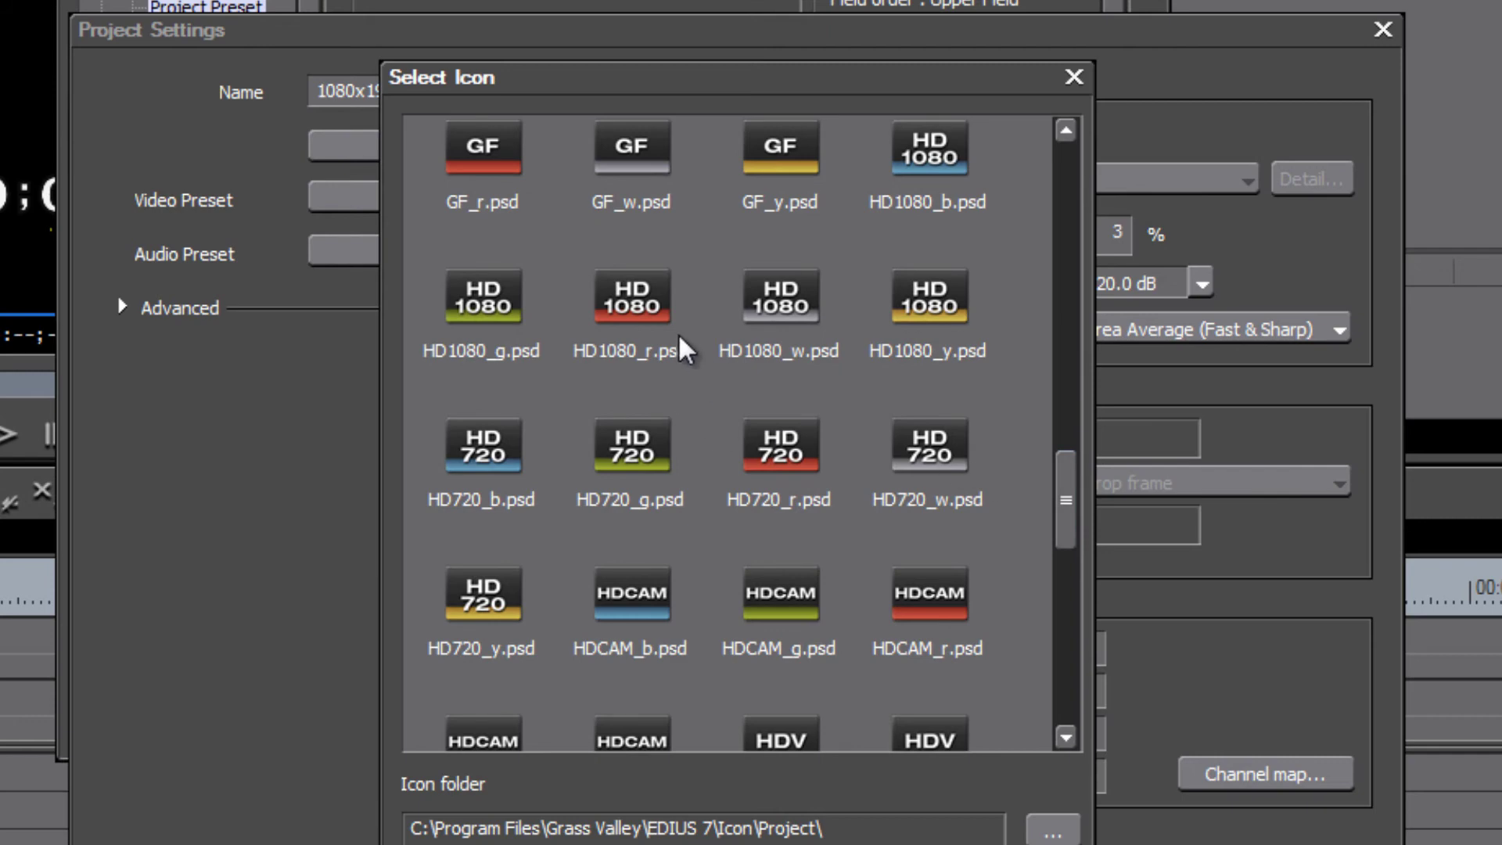
pyautogui.click(933, 313)
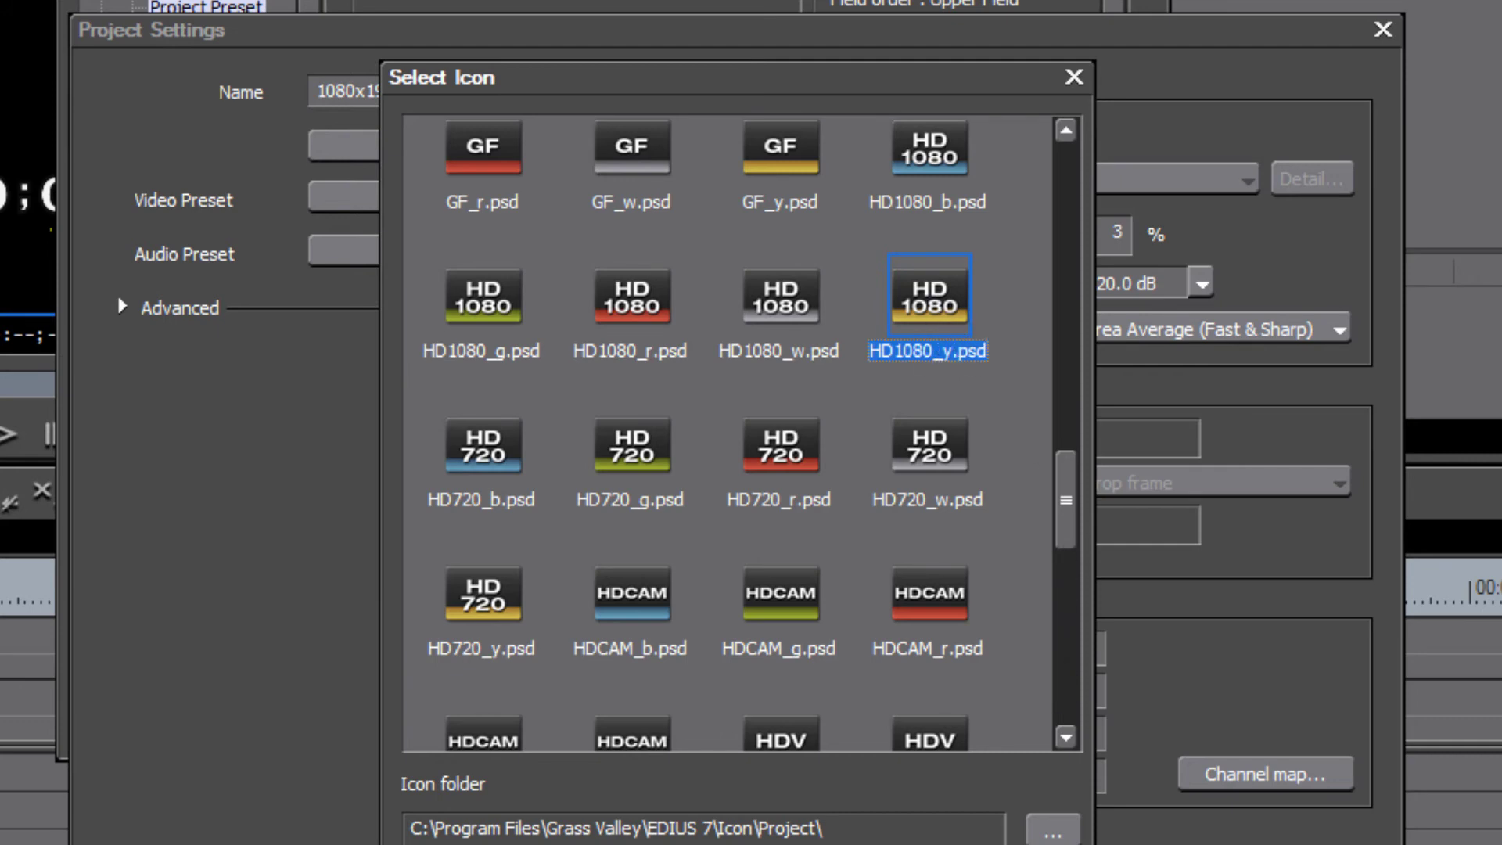
pyautogui.click(665, 840)
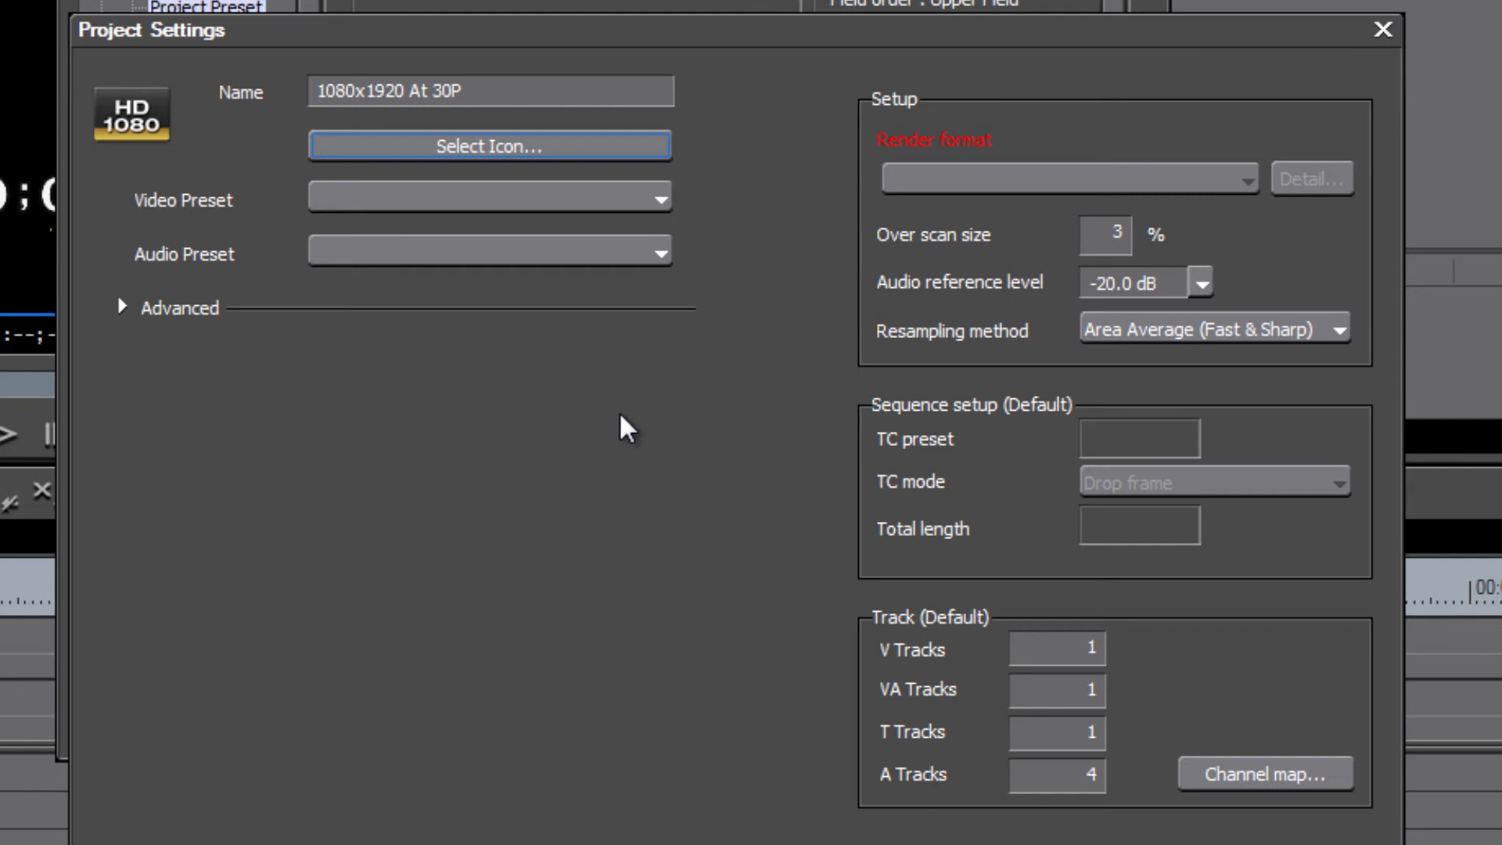
# Set the video preset to HD 1920 x 1080 29.97p and the audio preset to 48kHz/2ch, and expand the advanced settings.
pyautogui.click(661, 201)
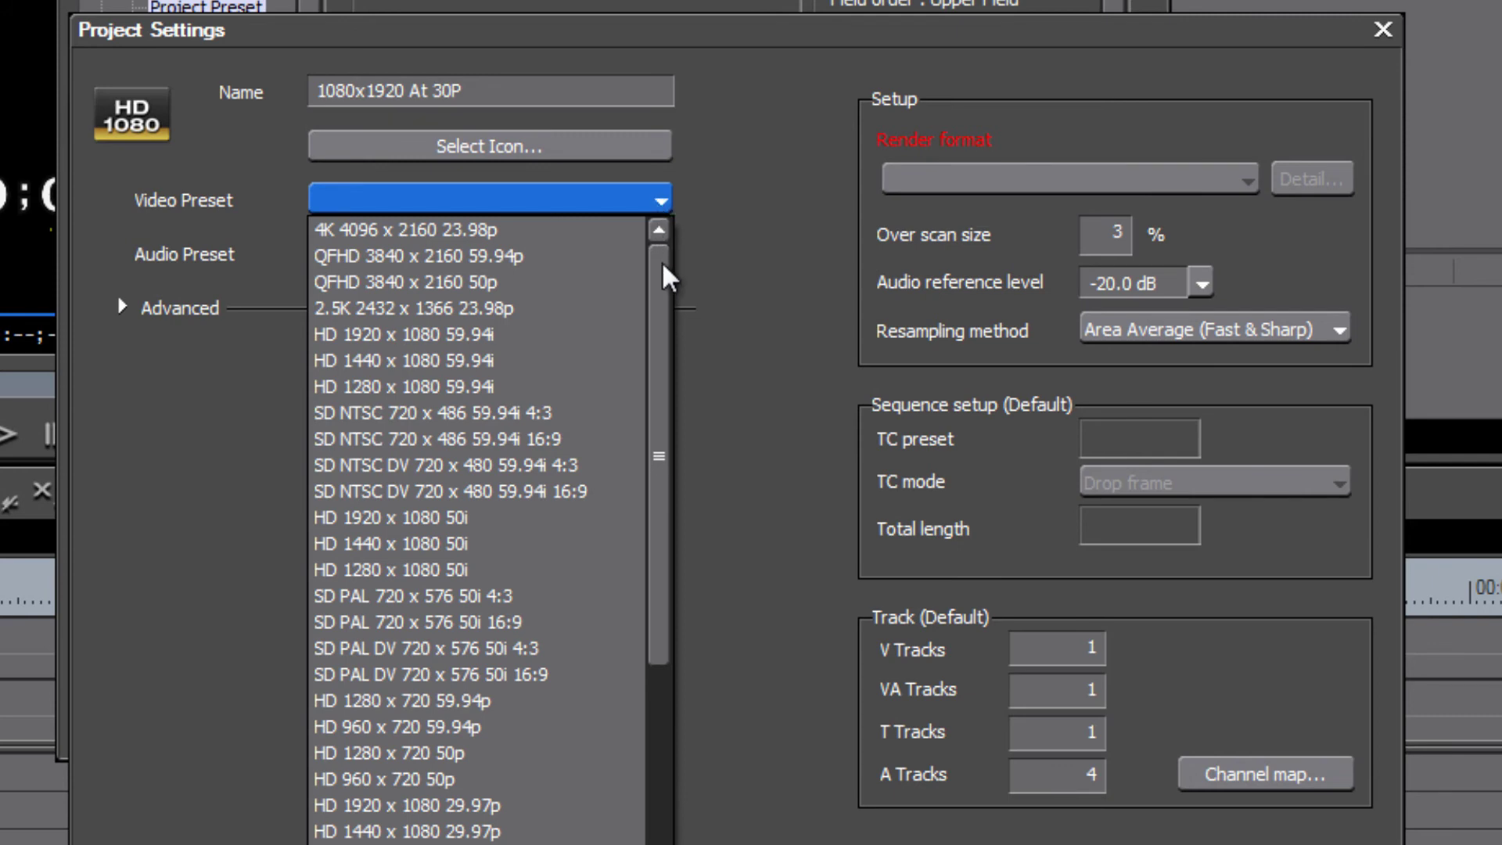
pyautogui.moveTo(665, 273); pyautogui.dragTo(570, 235)
pyautogui.scroll(-2, 579, 601)
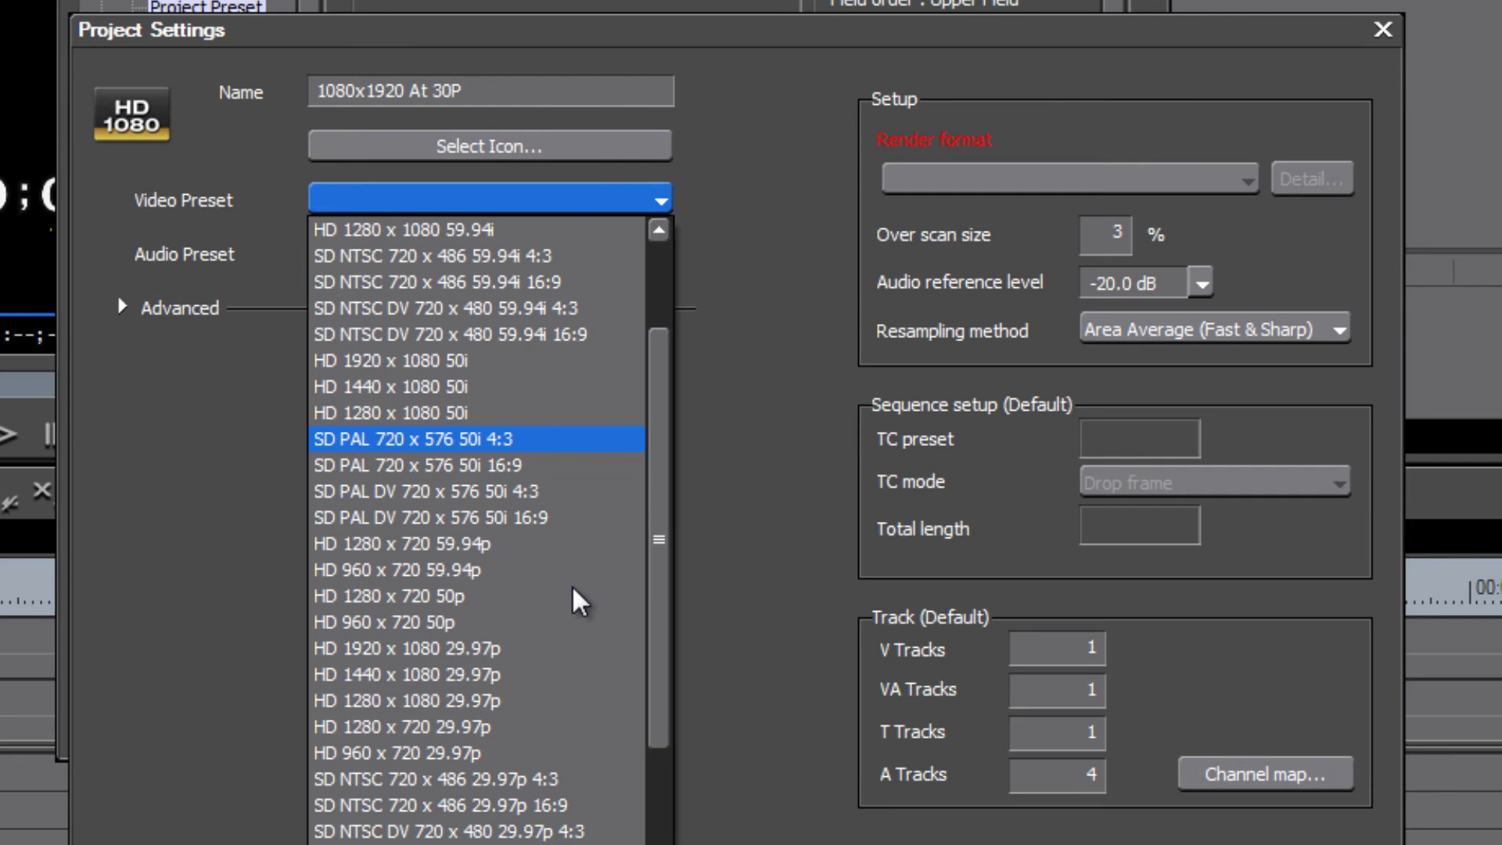
pyautogui.scroll(2, 579, 601)
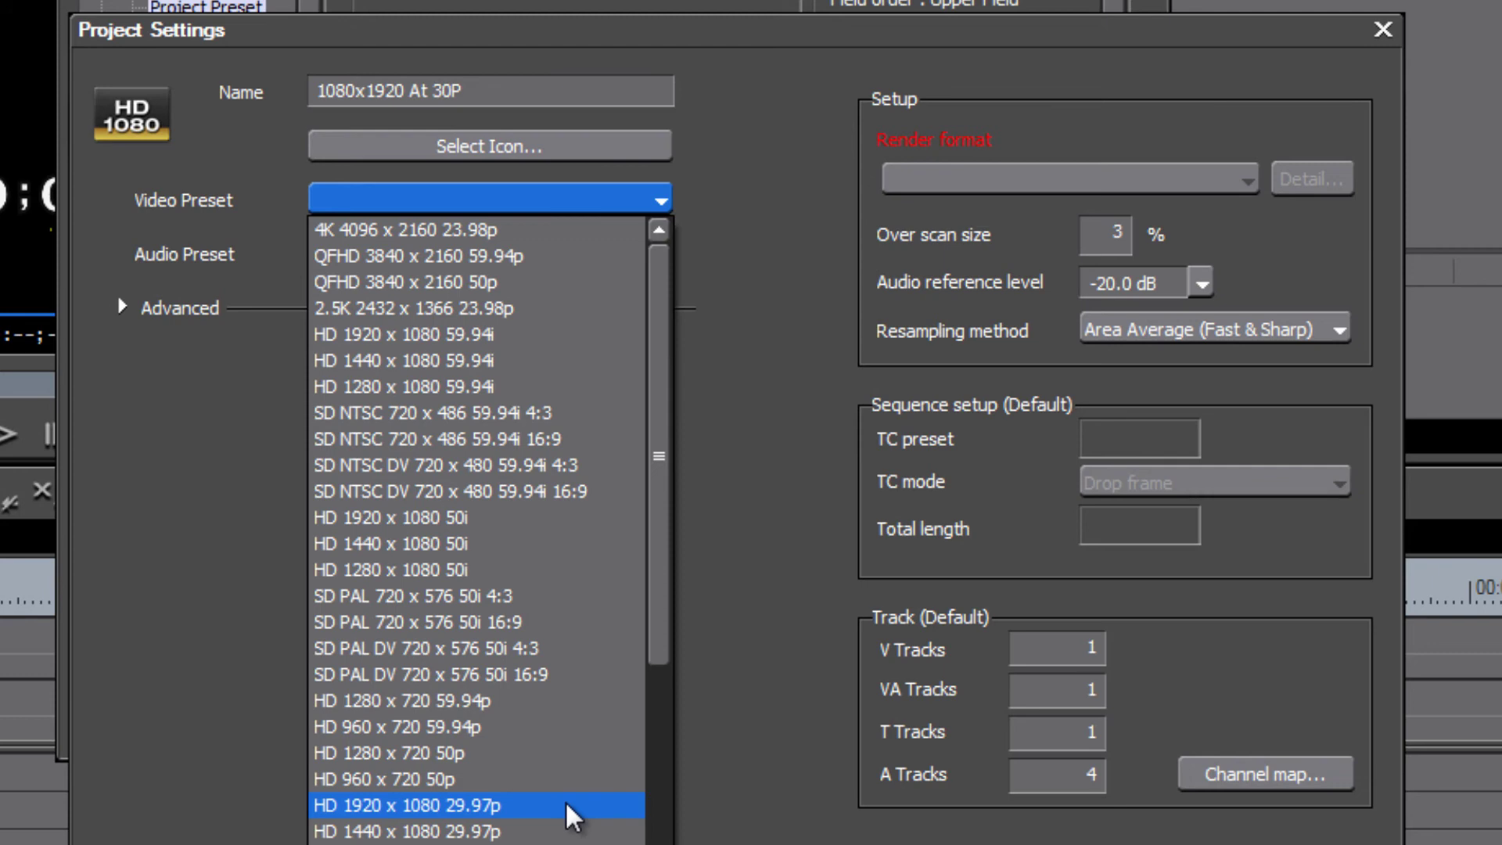
pyautogui.click(573, 806)
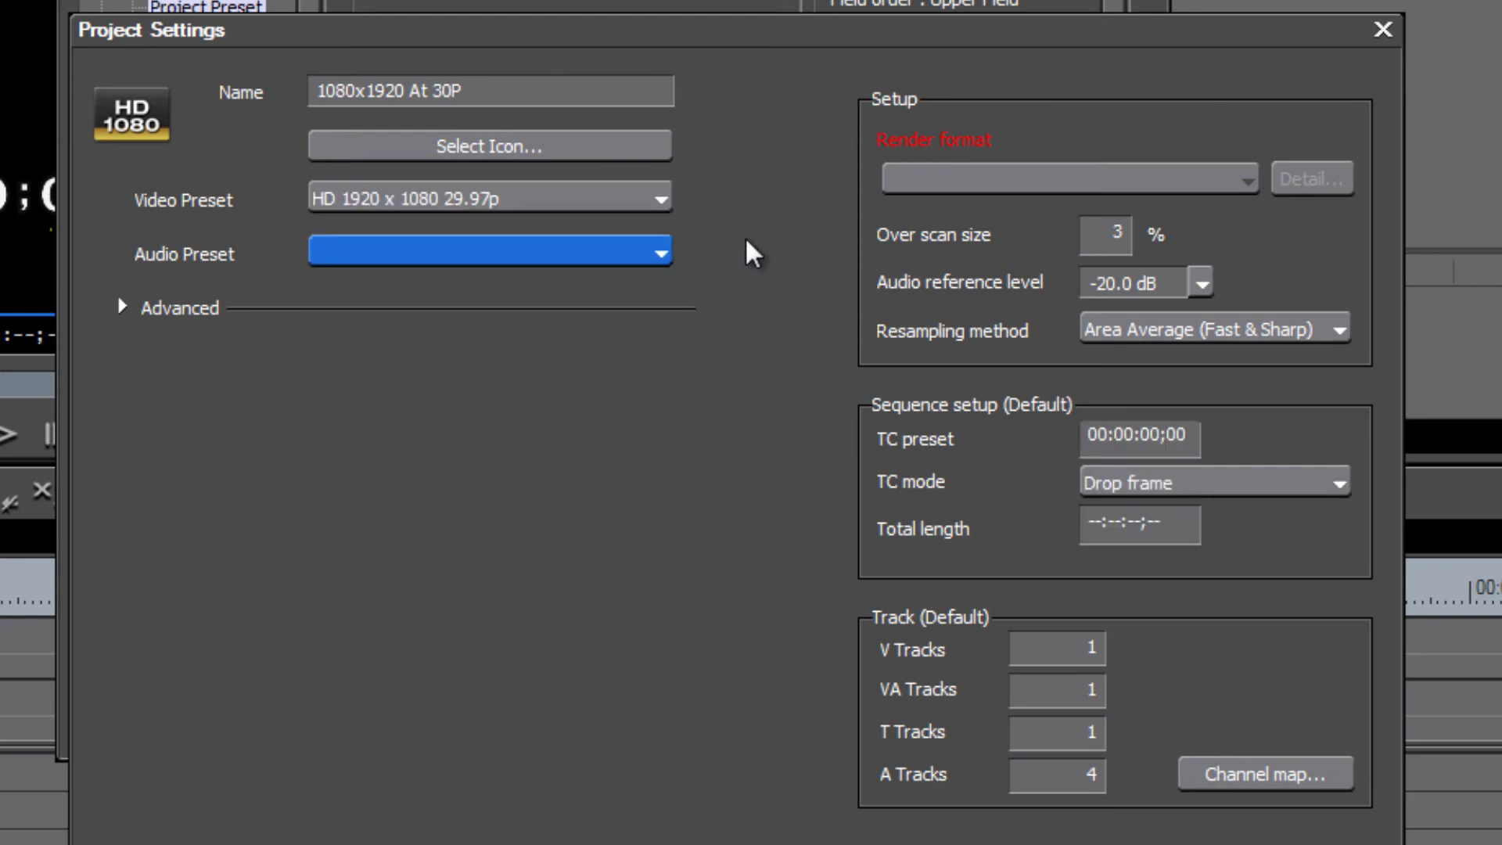
pyautogui.click(657, 253)
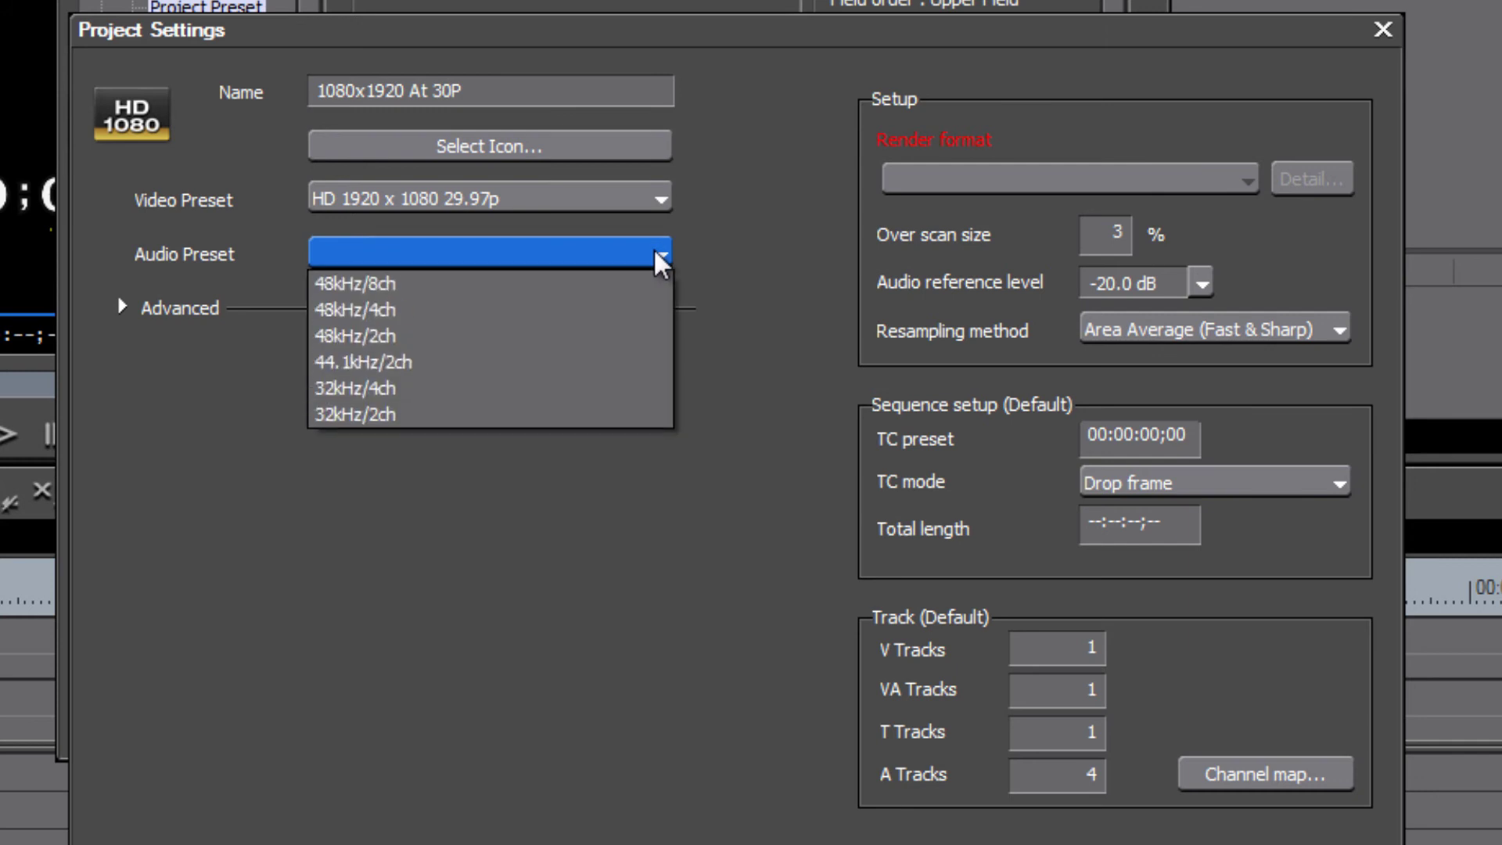
pyautogui.click(611, 351)
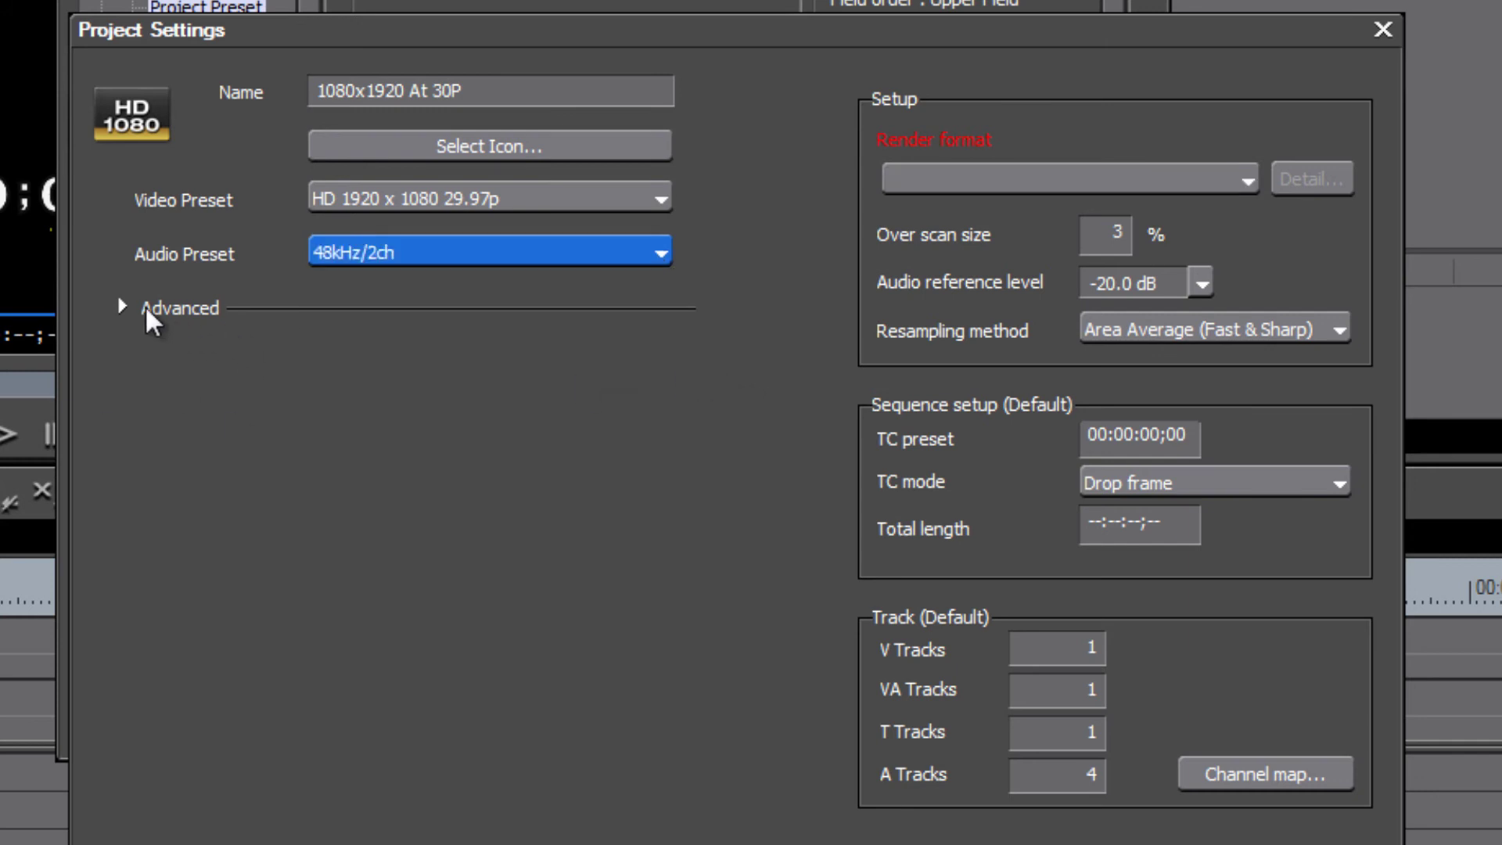
pyautogui.click(121, 308)
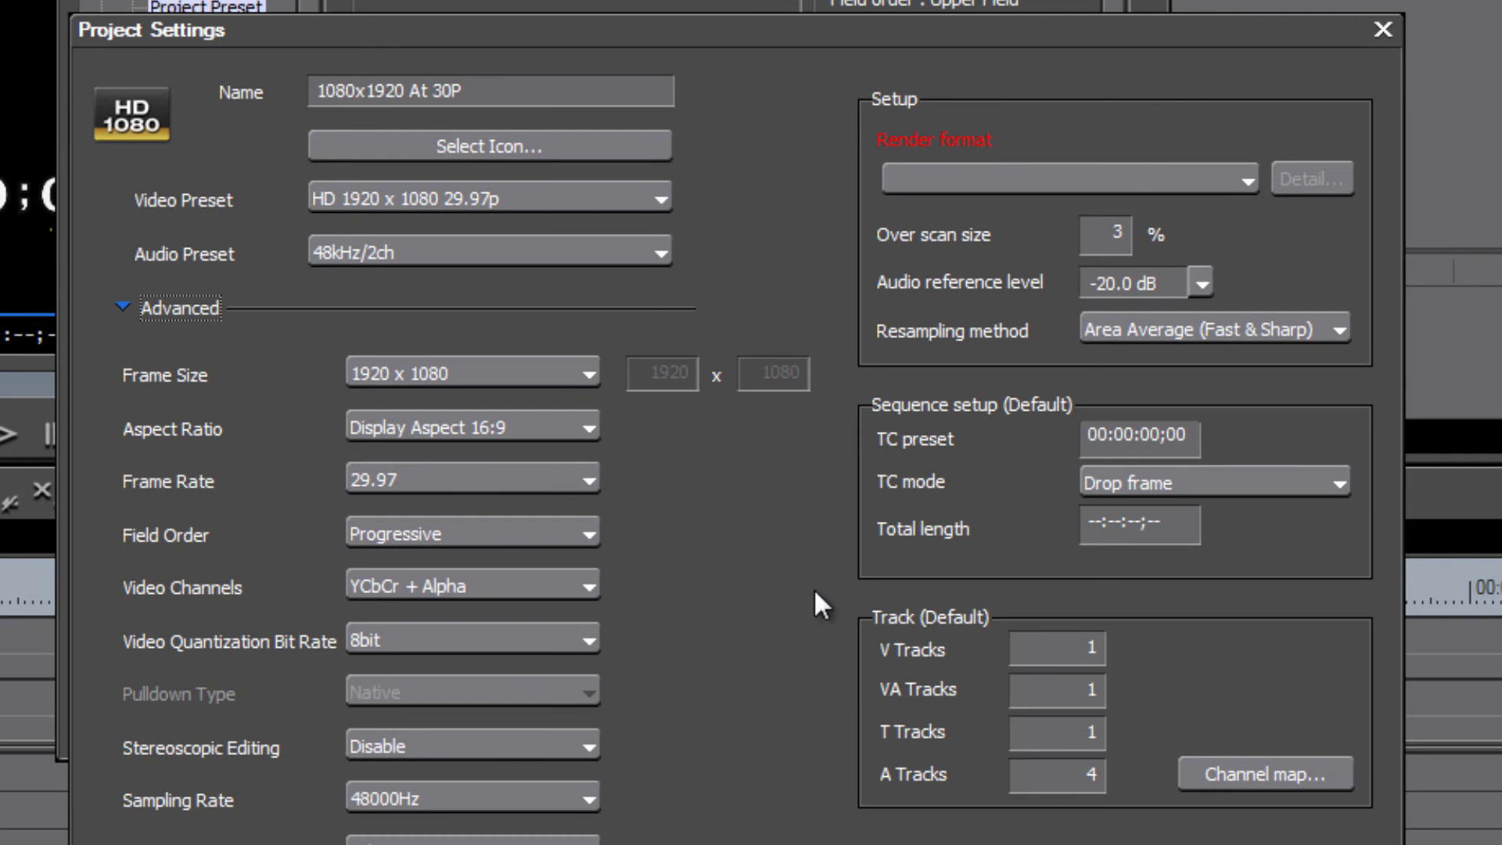
# Try a frame rate of 30.00 and set it back to 29.97.
pyautogui.click(583, 481)
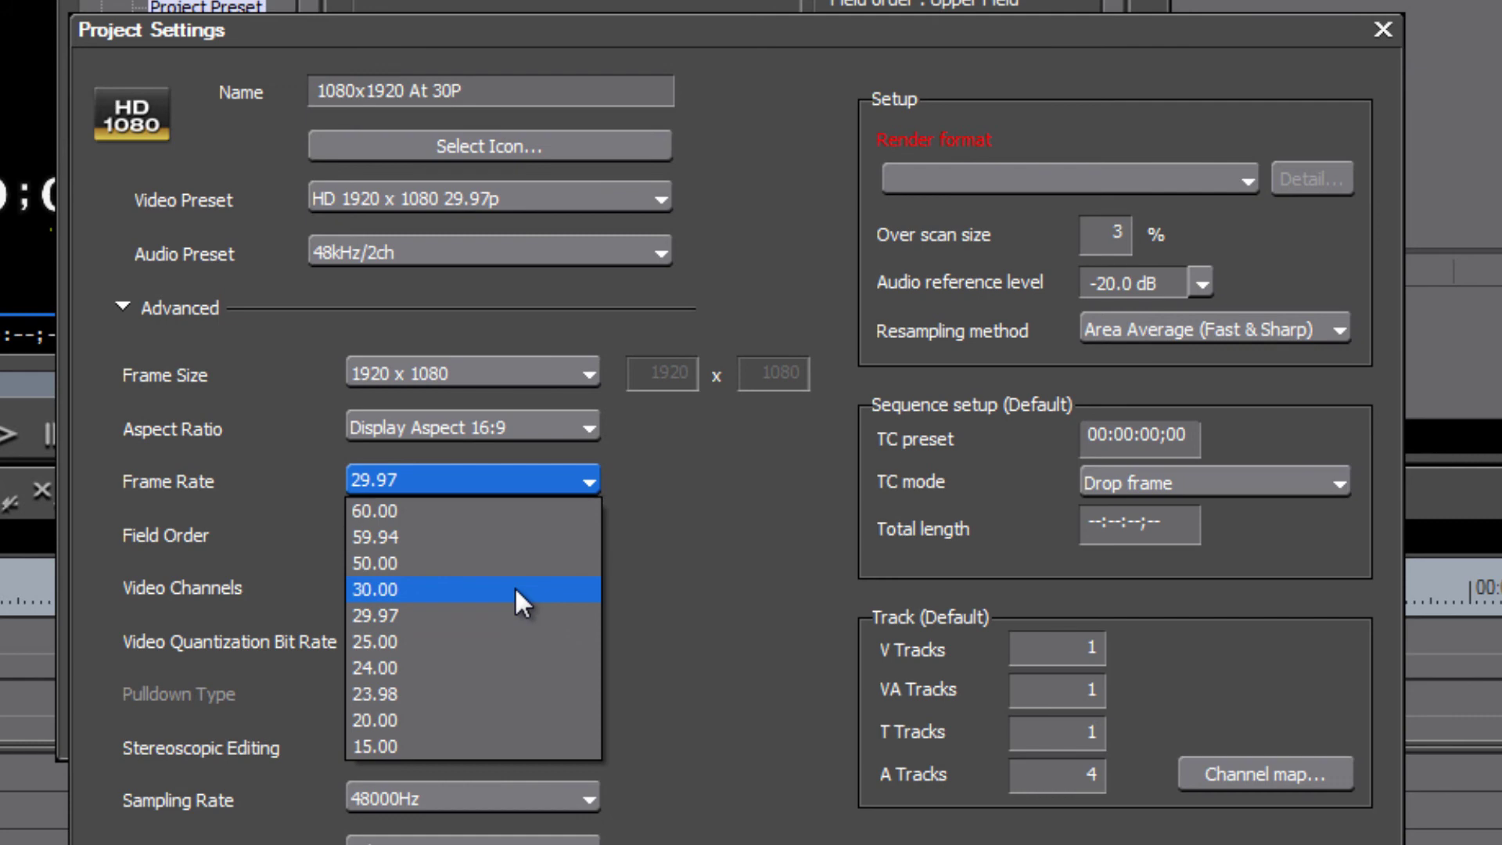
pyautogui.click(514, 589)
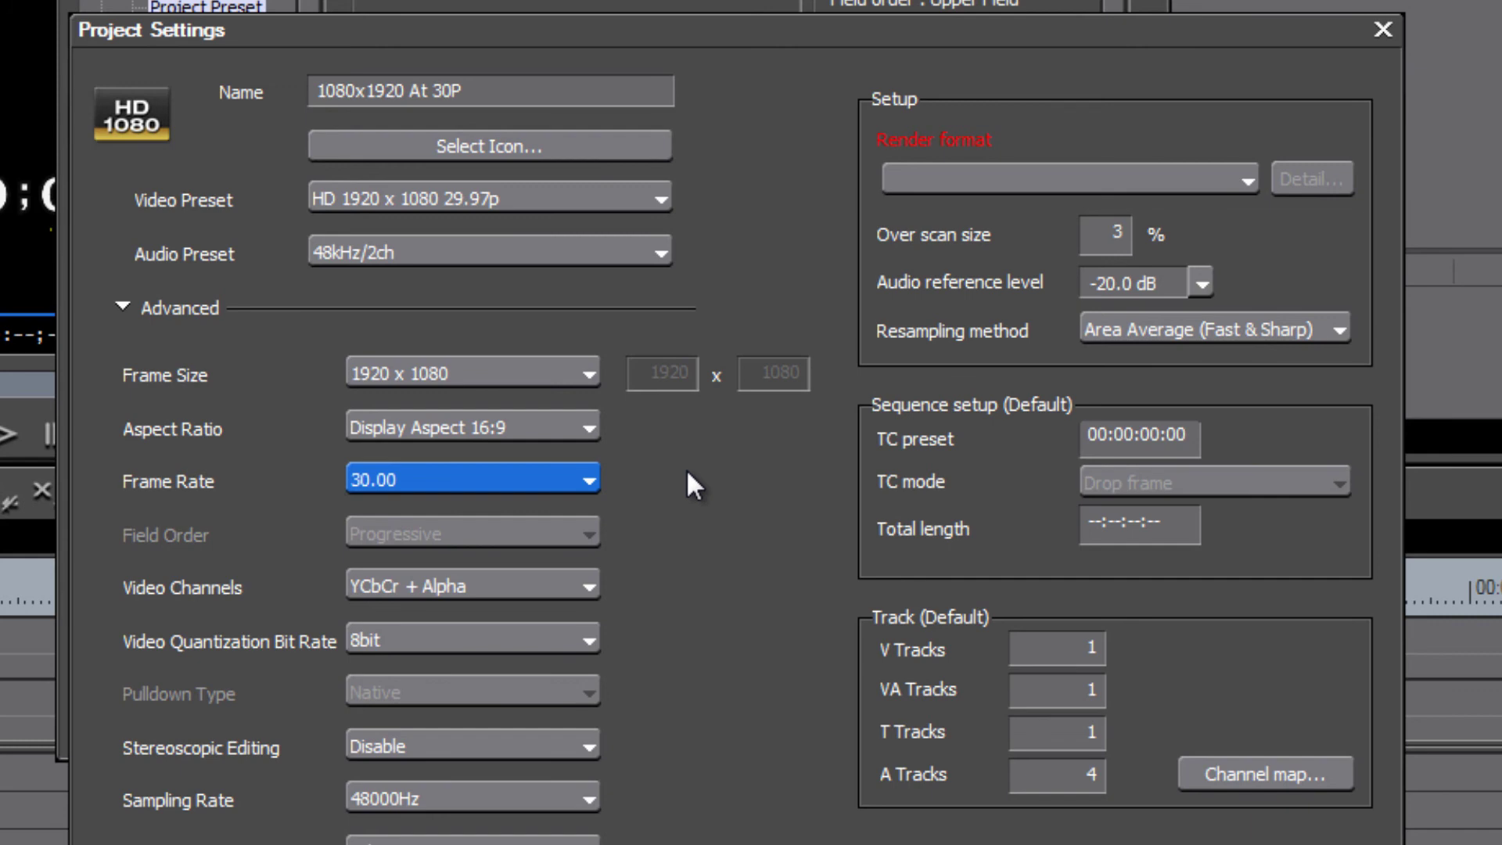
pyautogui.click(584, 477)
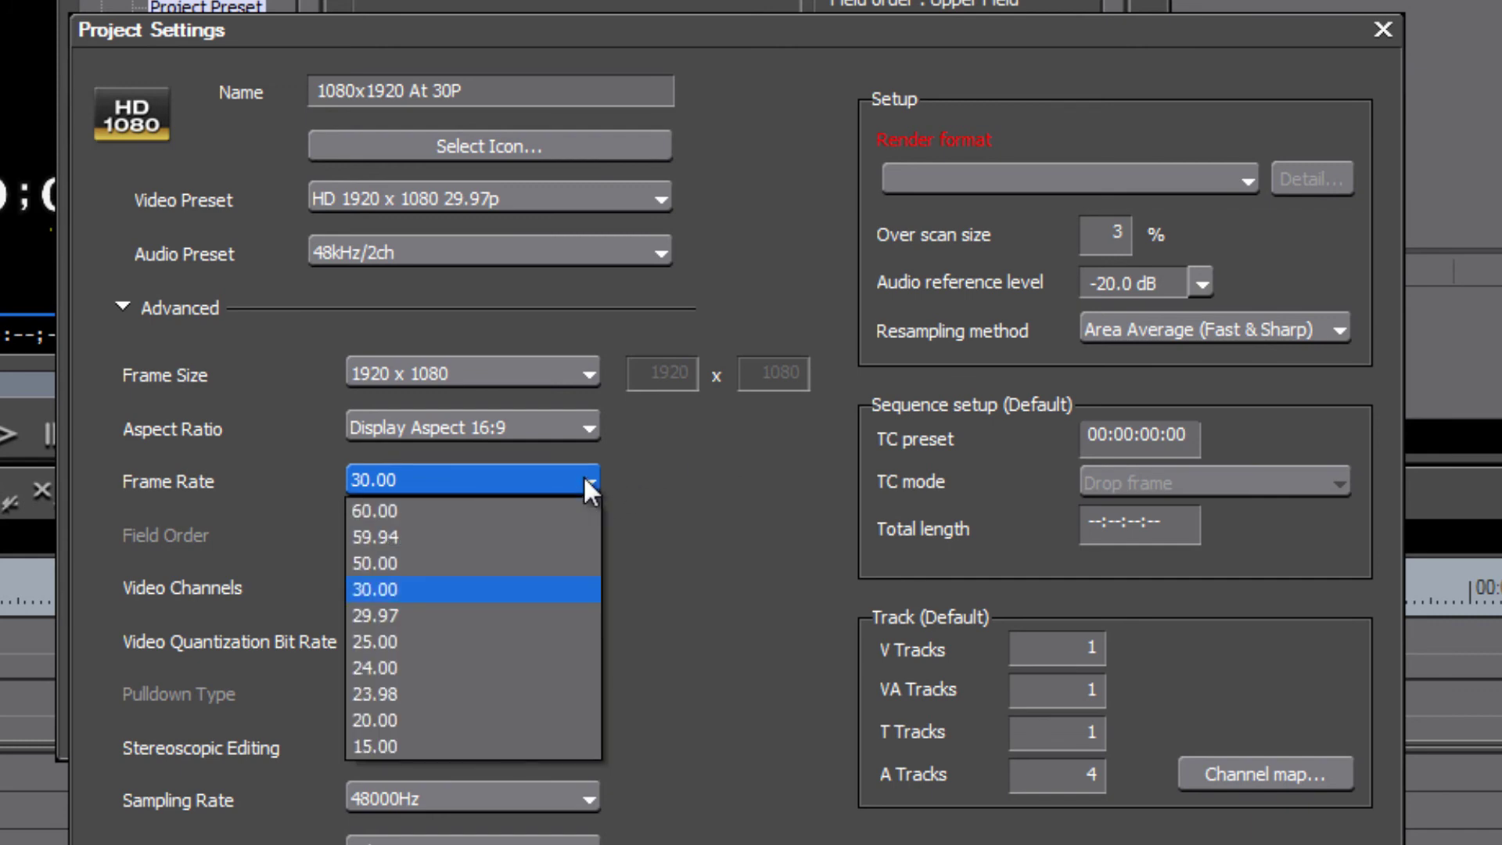
pyautogui.click(511, 622)
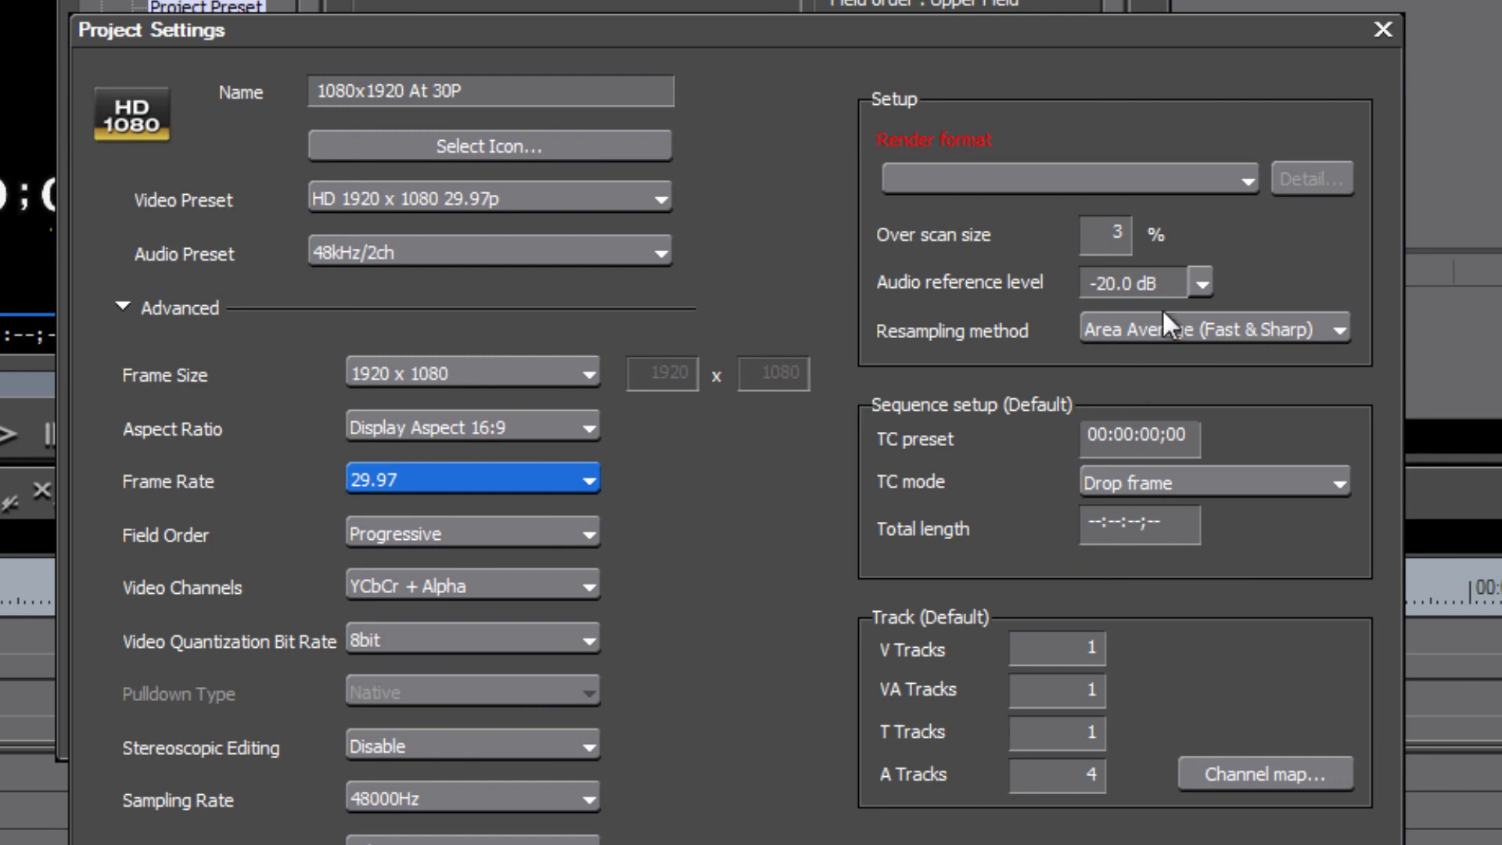
# Set the render format to Grass Valley HQ Fine with the Online(Fine) codec setting, and the over scan size to 0 %.
pyautogui.click(1253, 173)
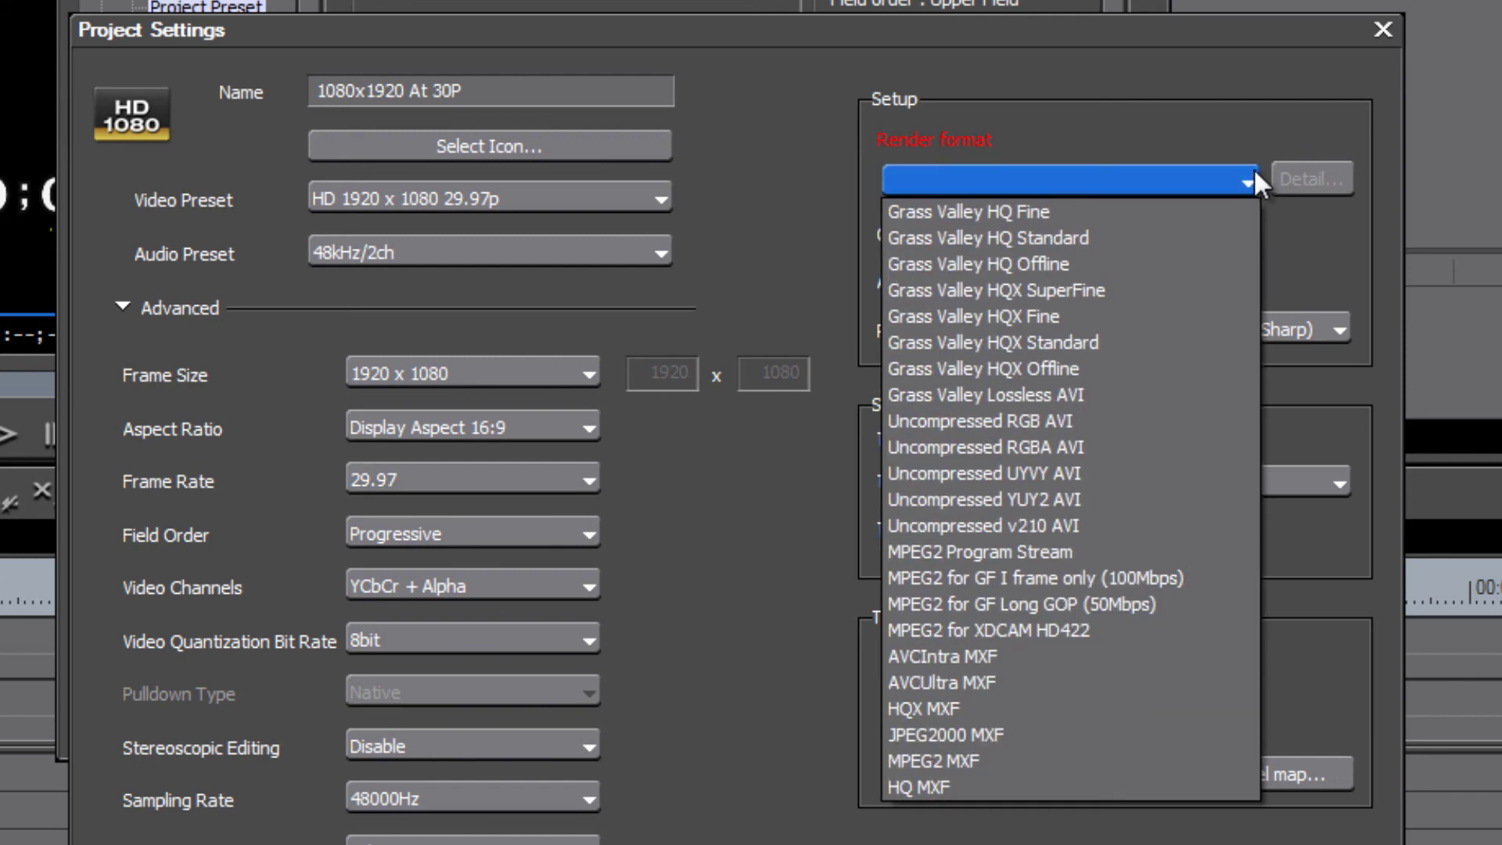
pyautogui.click(1250, 182)
pyautogui.click(1242, 183)
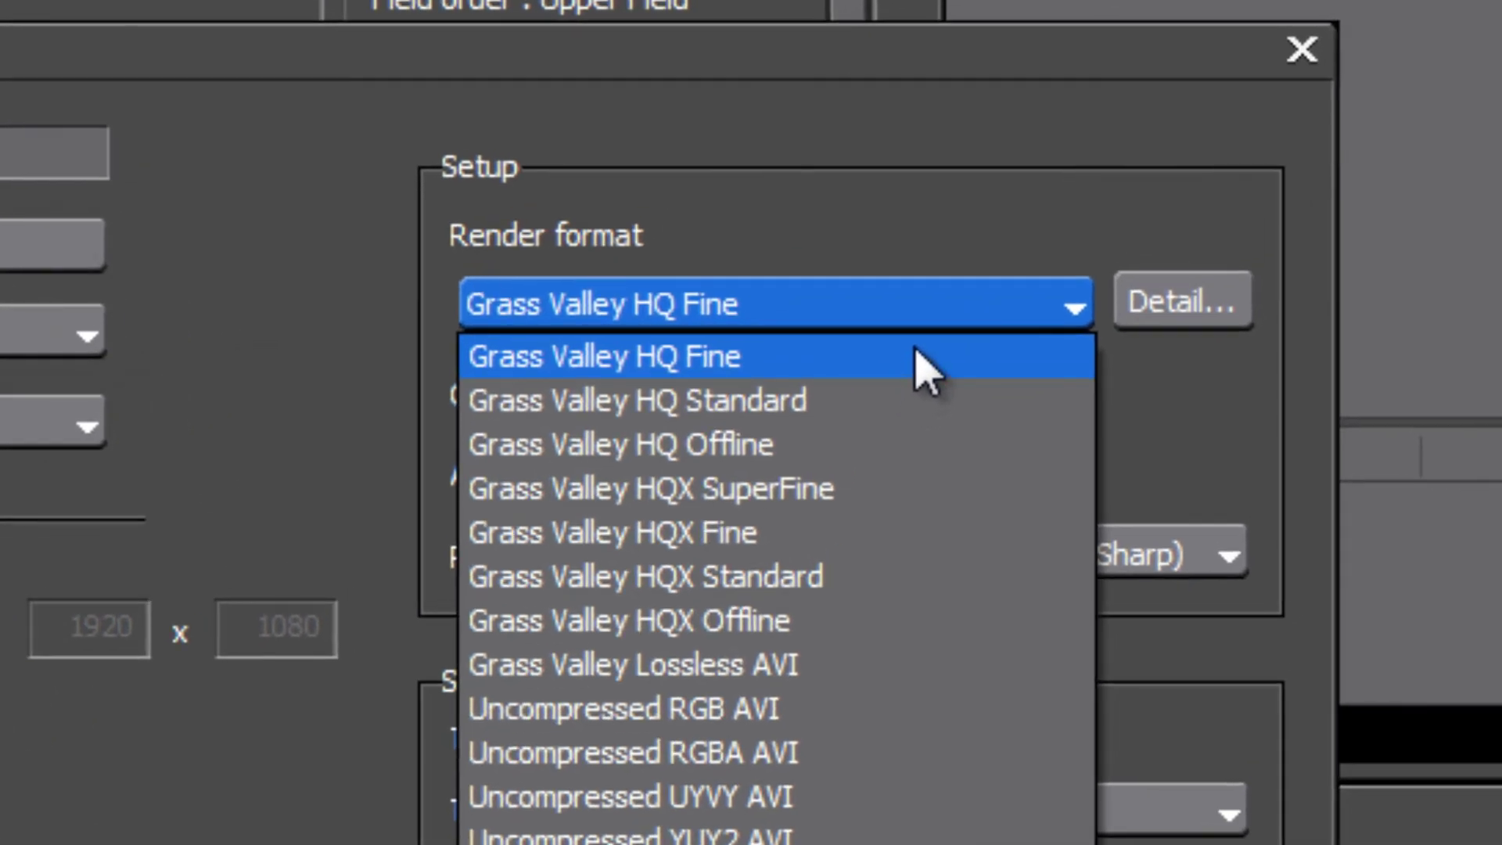
pyautogui.click(1034, 174)
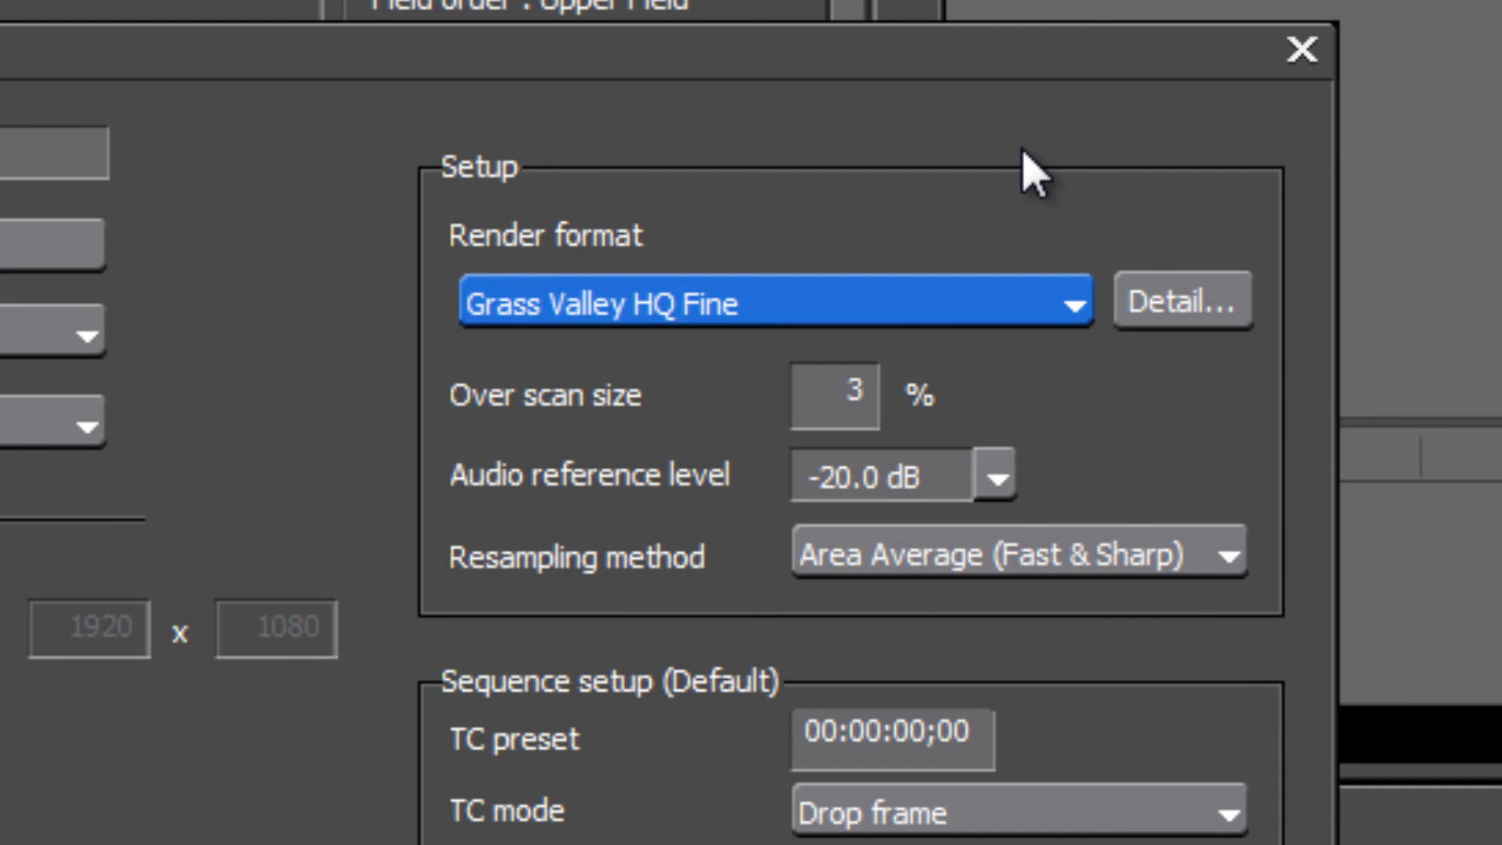
pyautogui.click(1197, 324)
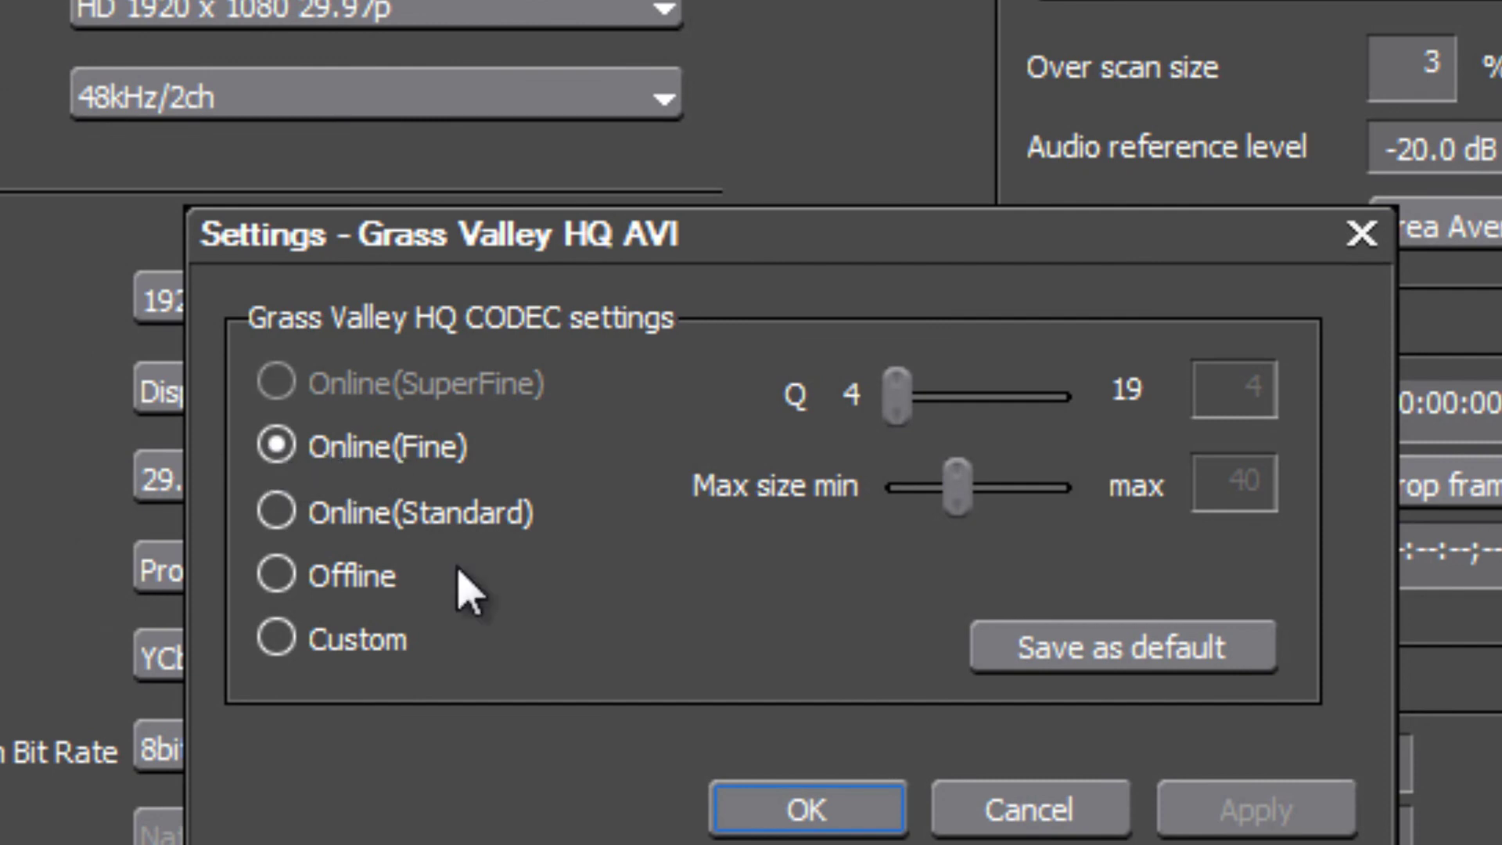
pyautogui.click(812, 806)
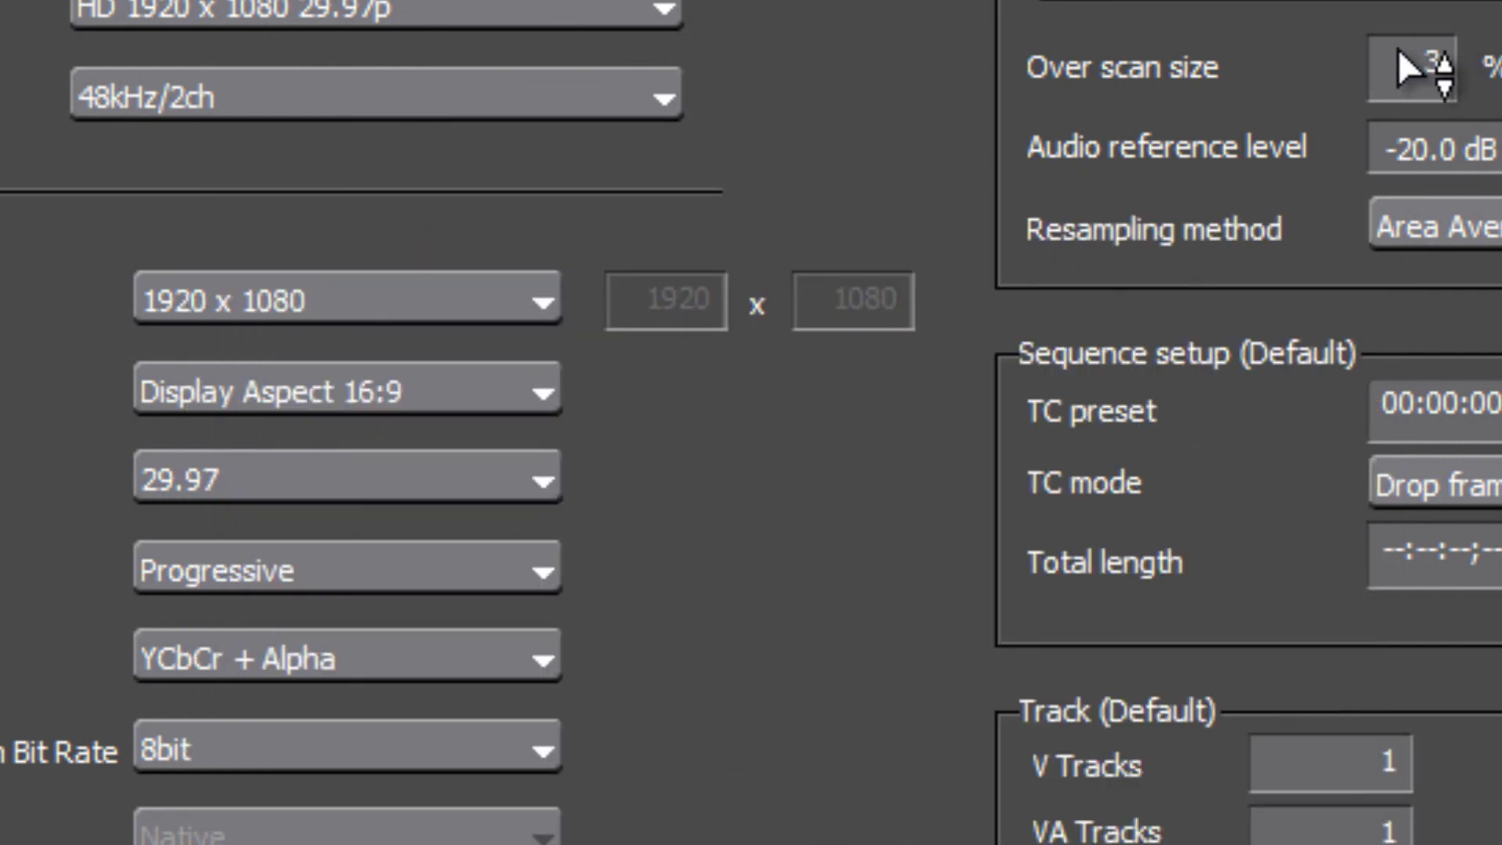
pyautogui.doubleClick(1432, 62)
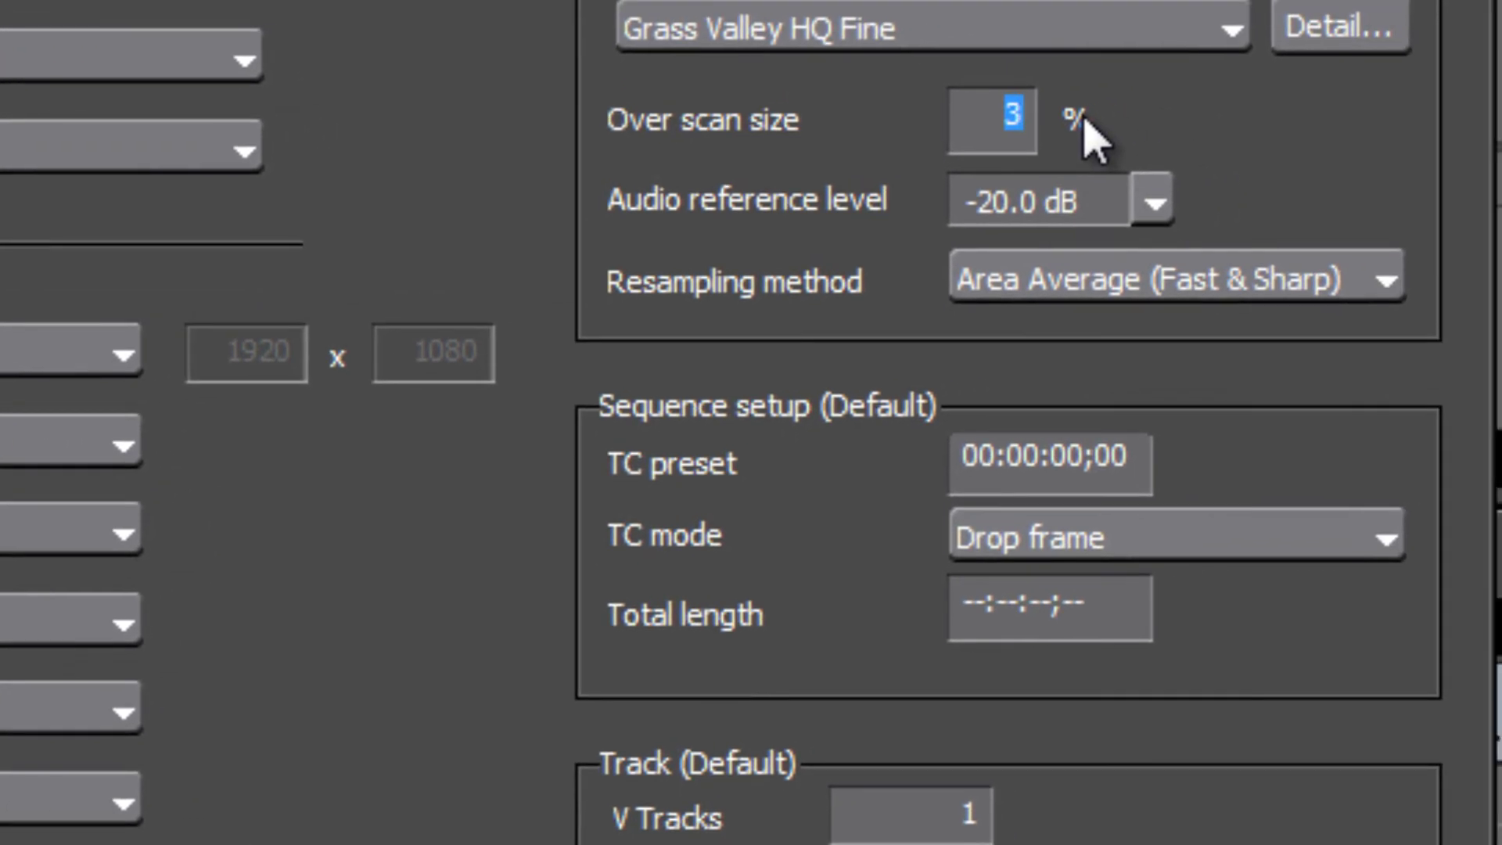
pyautogui.write('0')
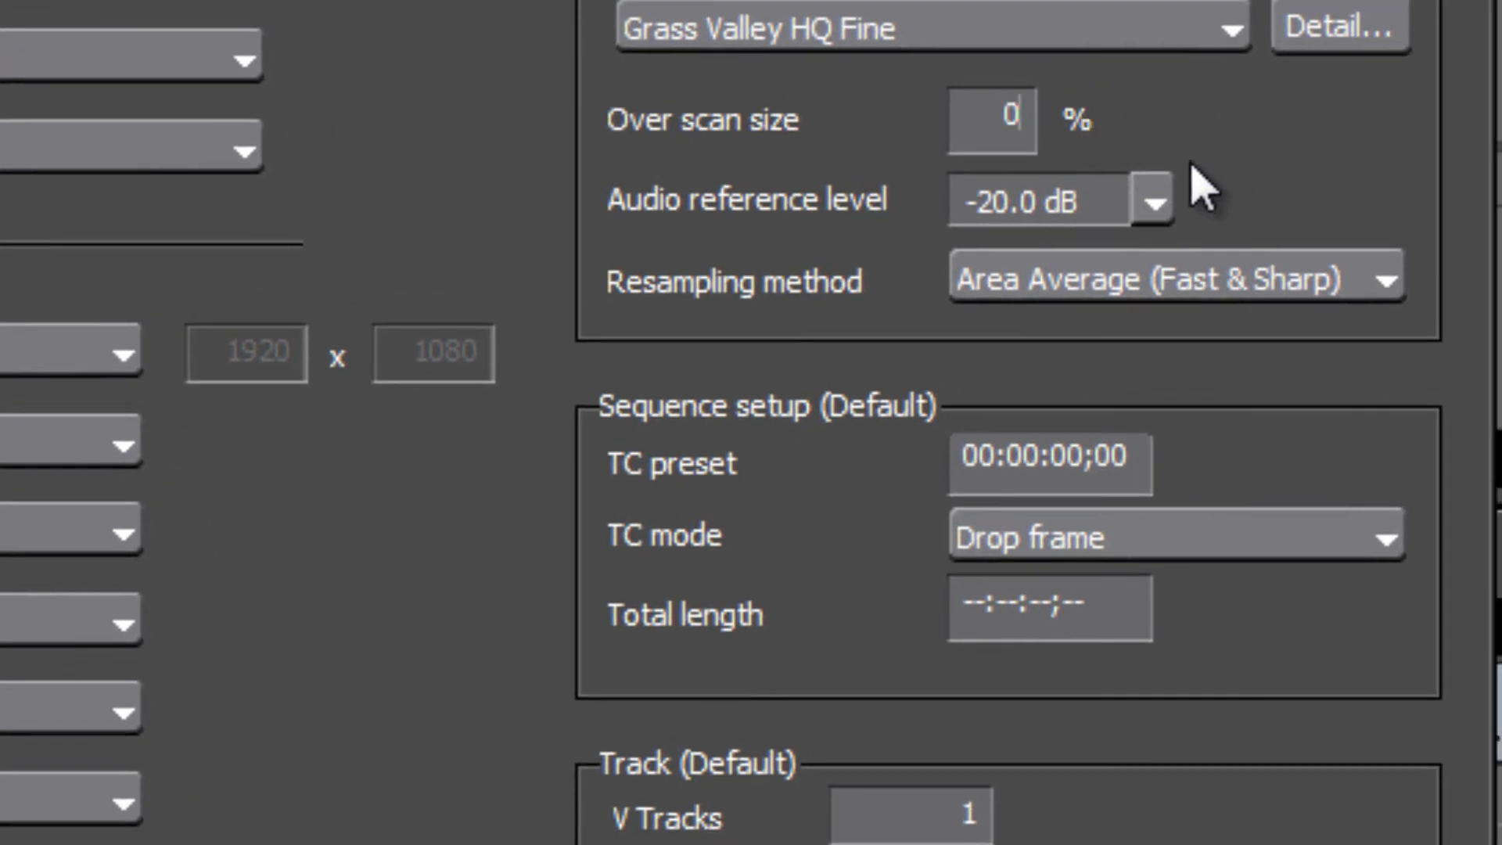
# Set the audio reference level to -12.0 dB and the frame rate to 30.00.
pyautogui.click(1153, 203)
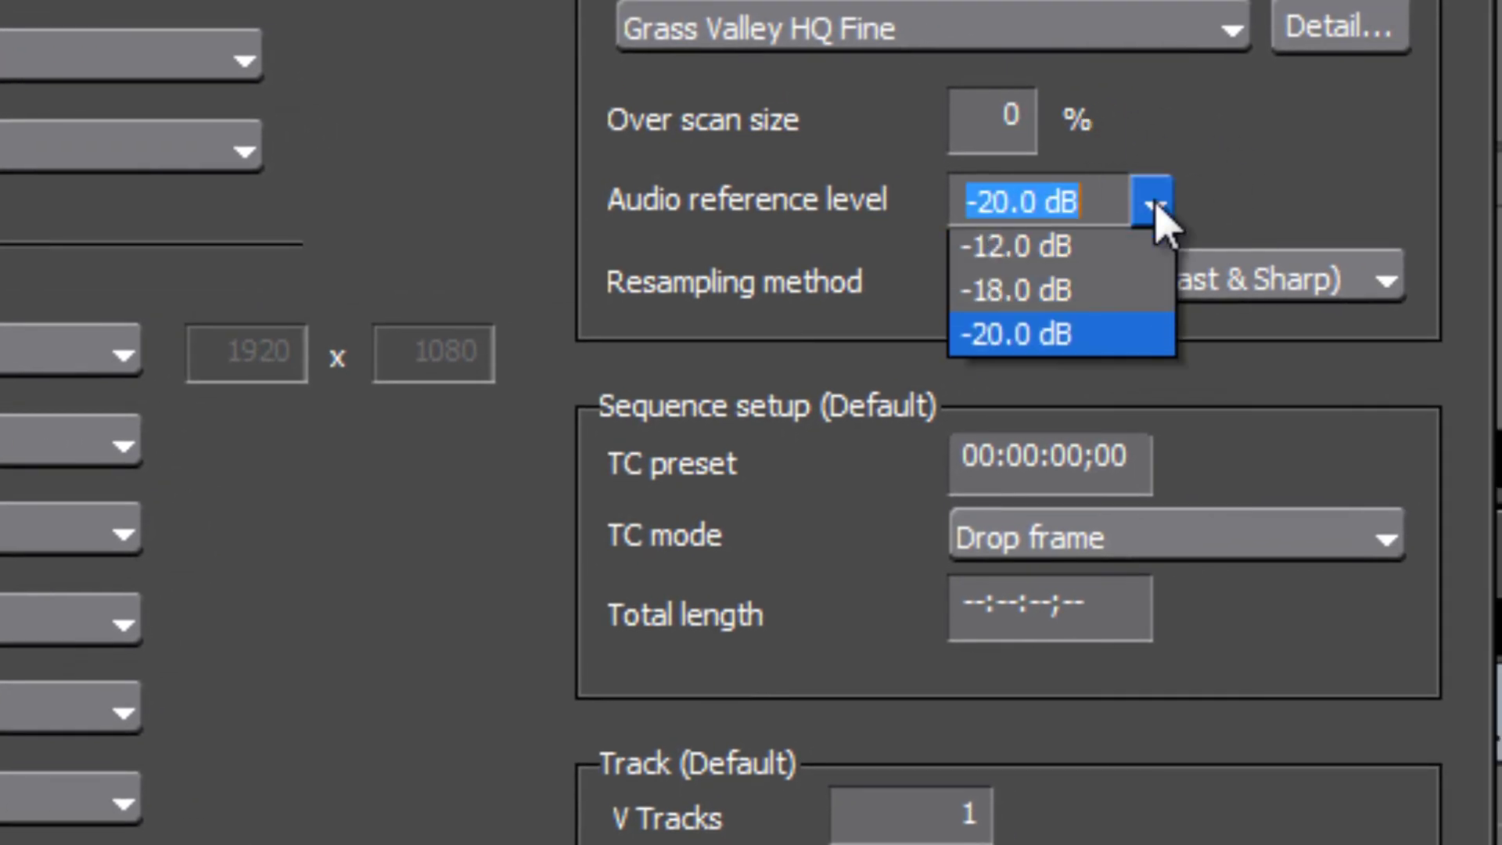
pyautogui.click(1117, 258)
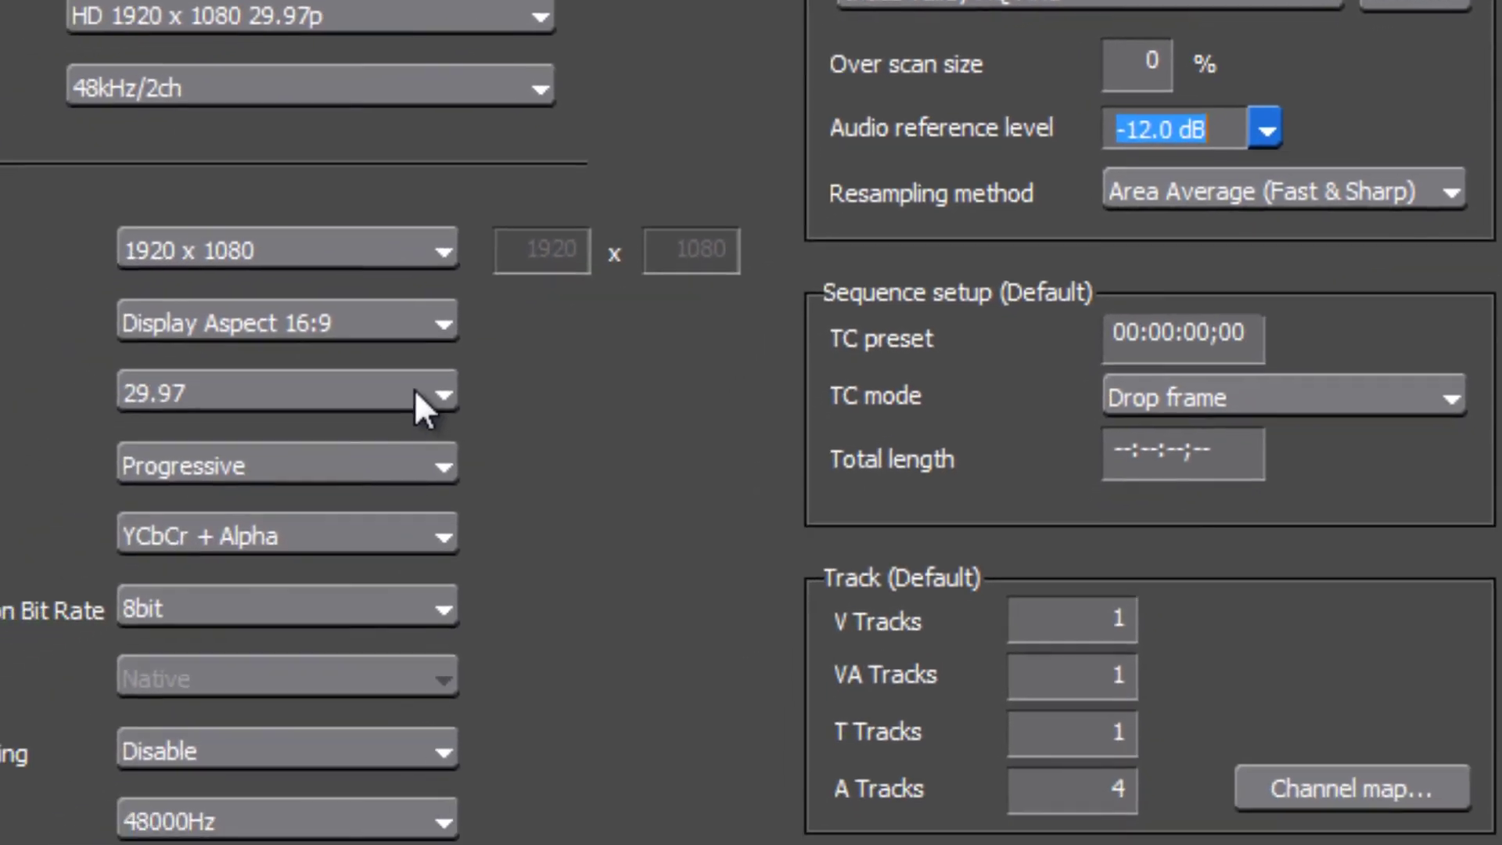
pyautogui.click(435, 395)
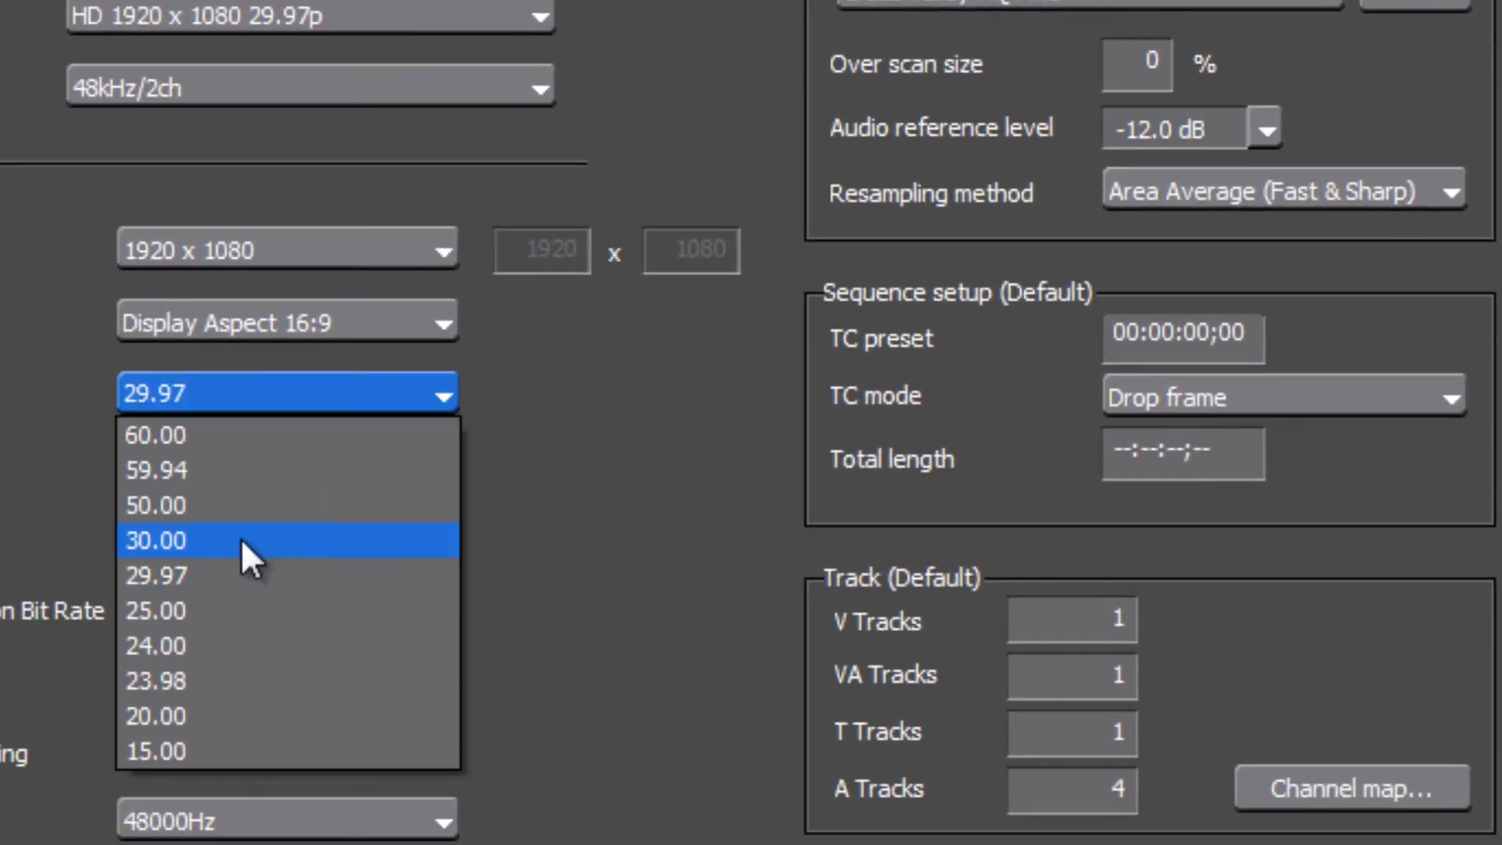
pyautogui.click(232, 542)
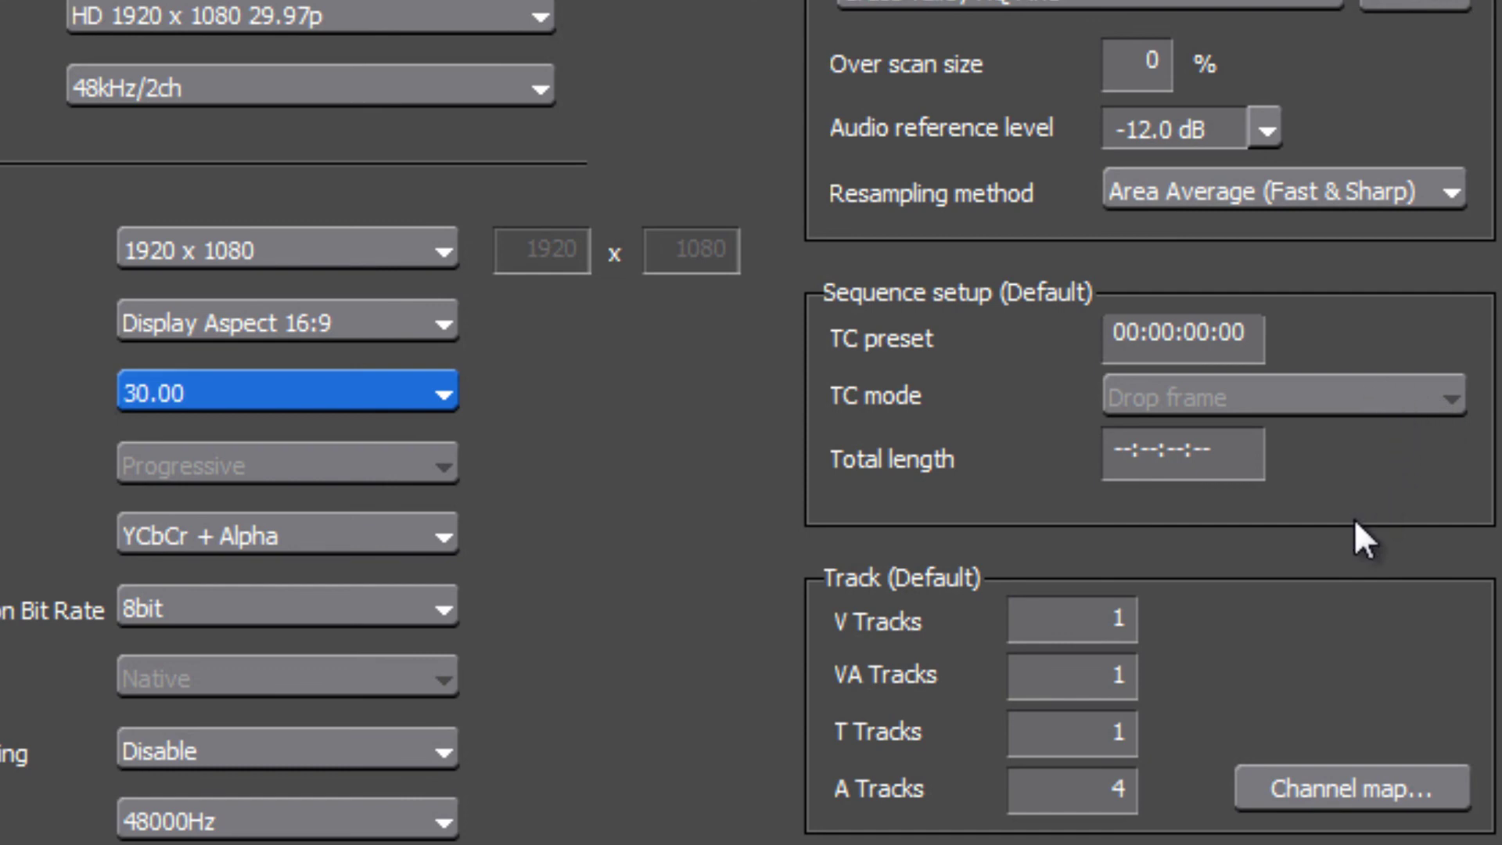
# Set the default tracks to 2 V, 0 VA, 0 T and 3 A, and save the preset and the system settings.
pyautogui.press('Tab')
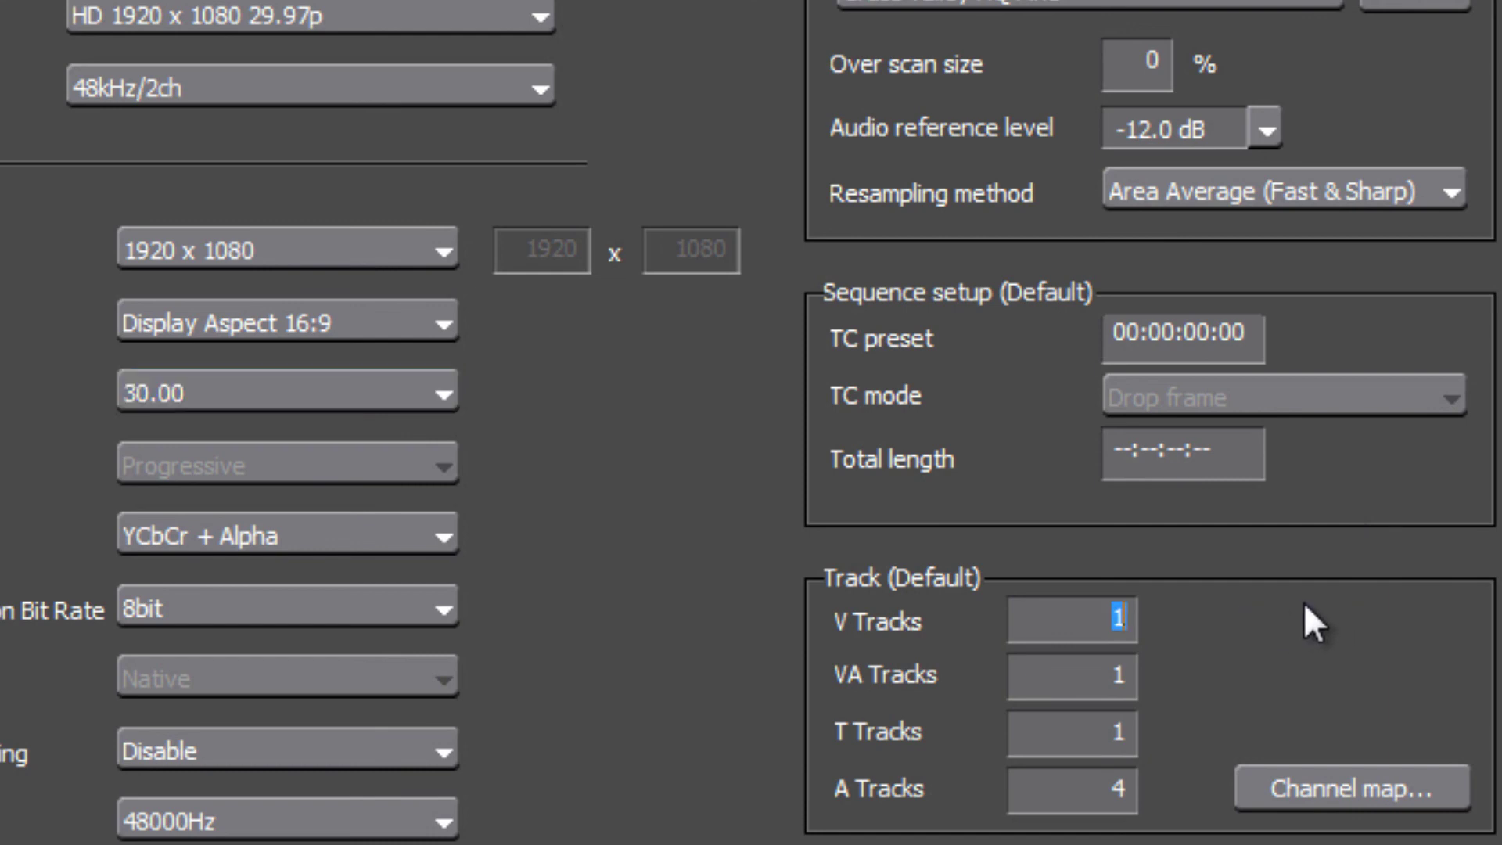
pyautogui.write('2')
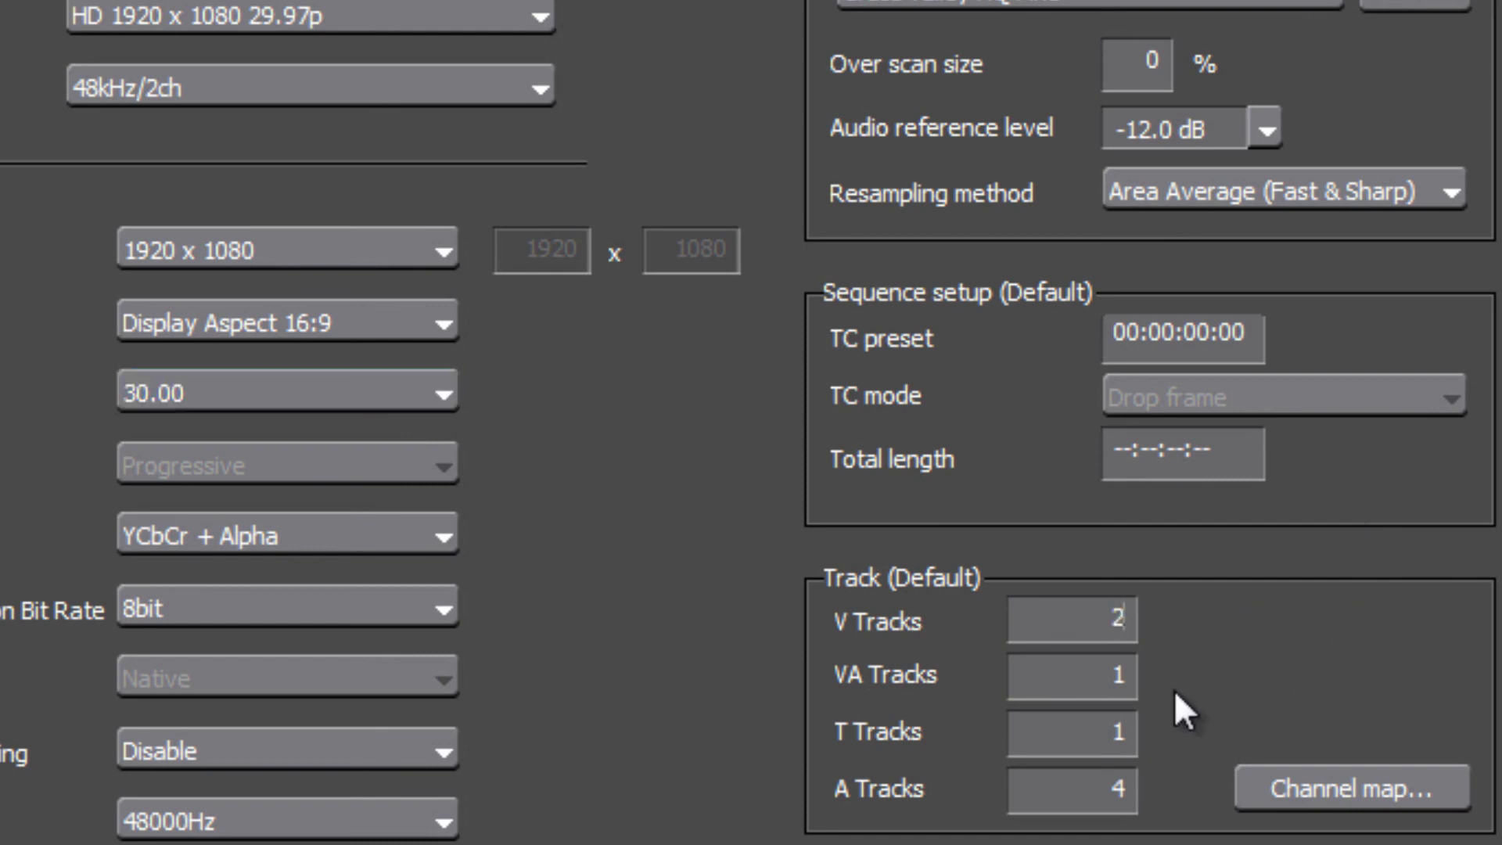
pyautogui.press('Tab')
pyautogui.write('0')
pyautogui.press('Tab')
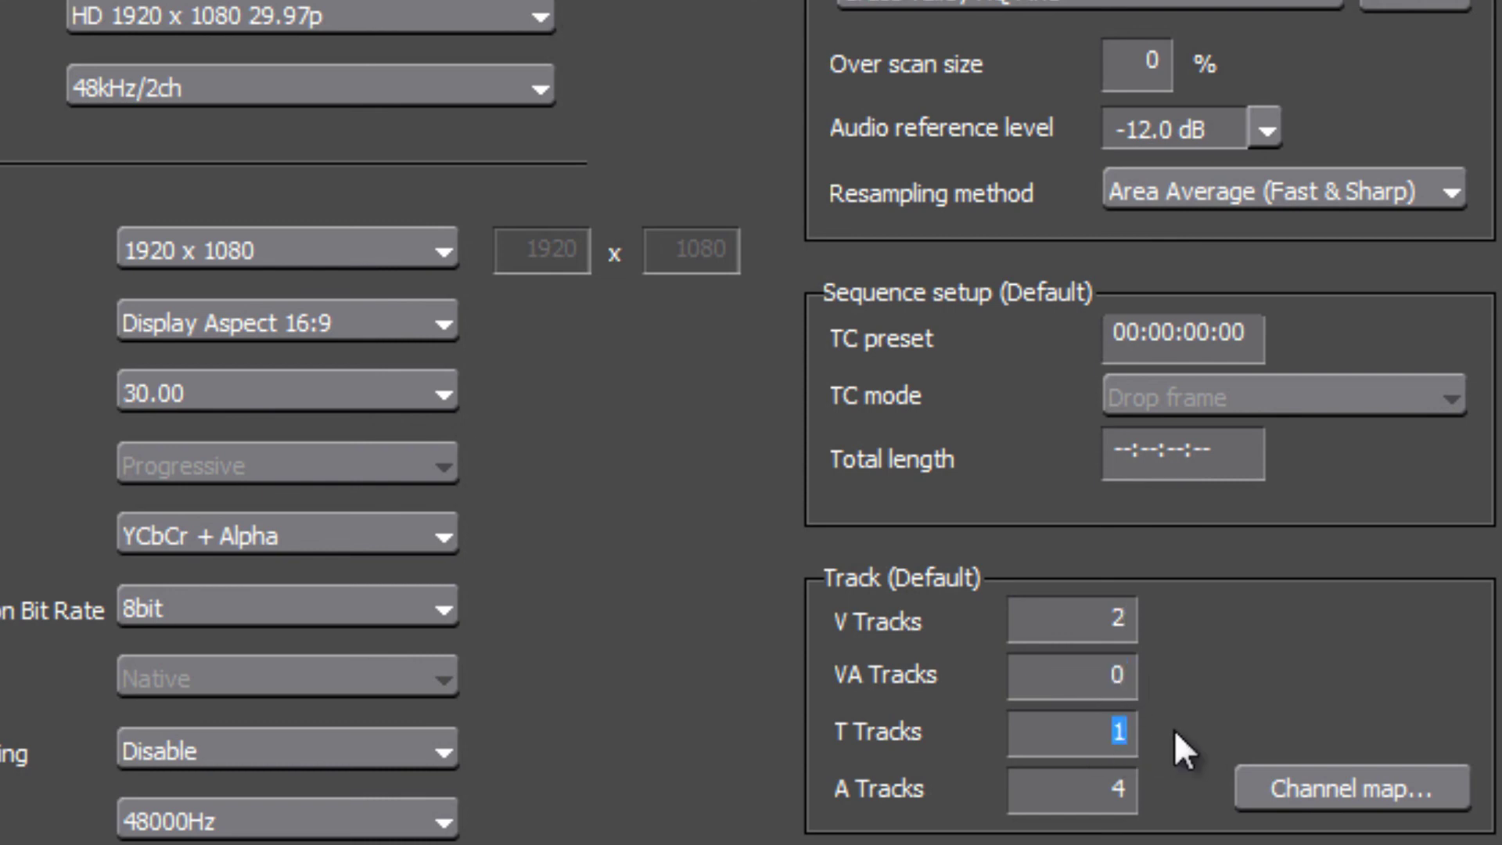
pyautogui.write('0')
pyautogui.press('Tab')
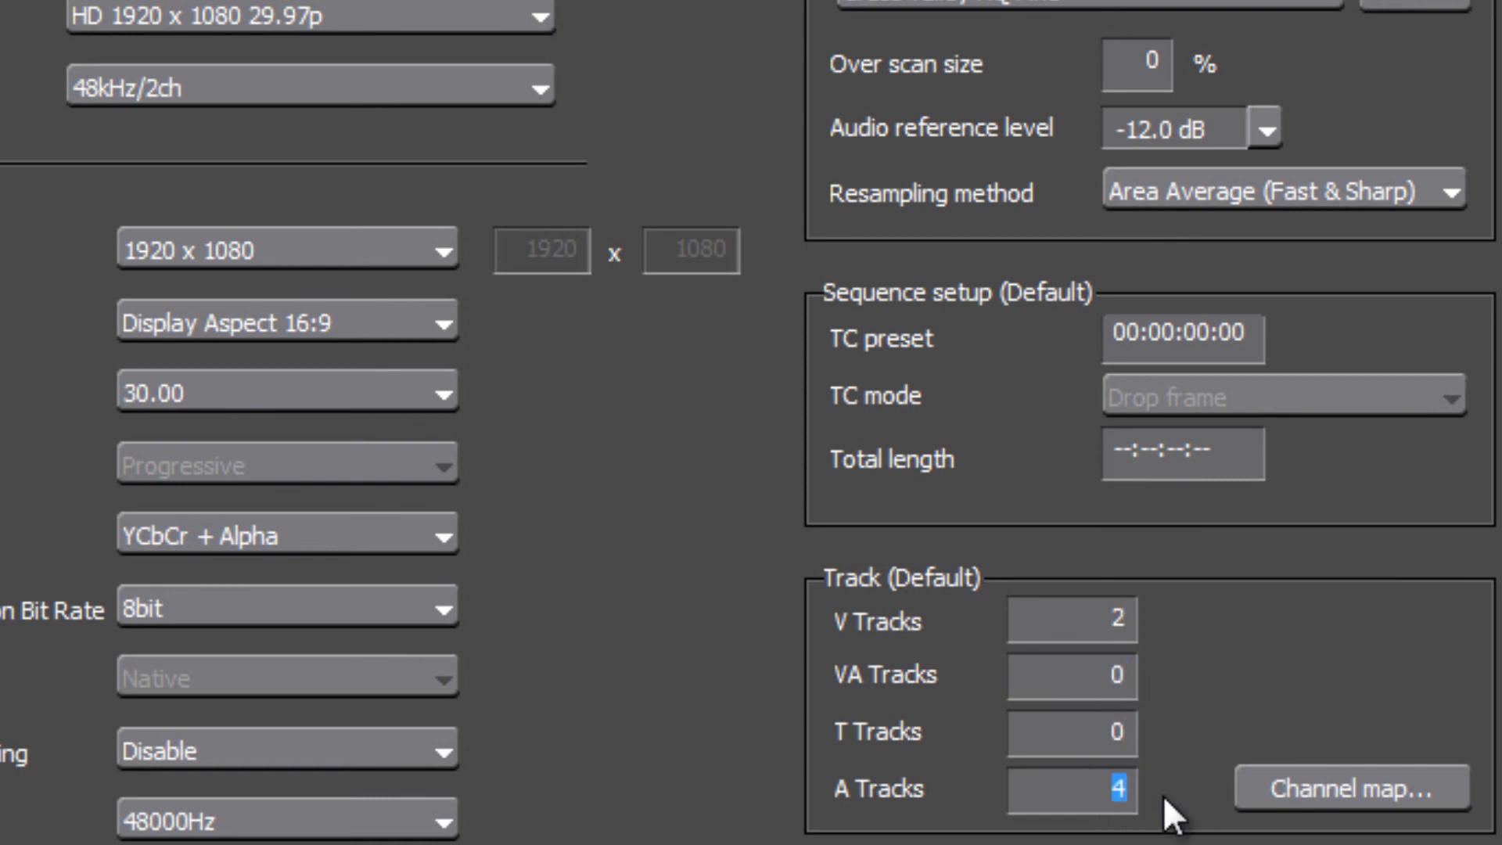
pyautogui.write('3')
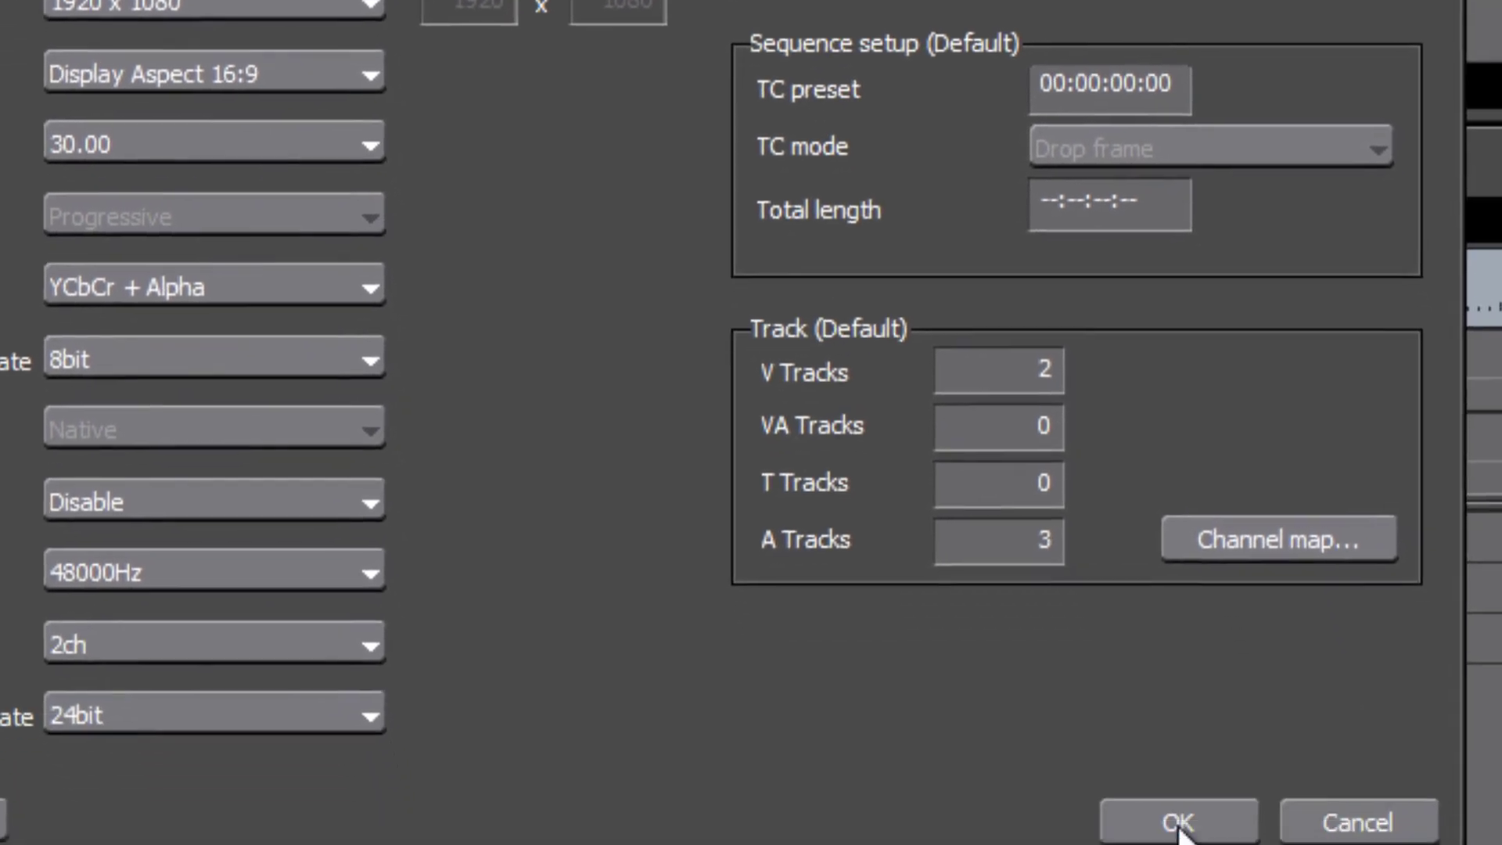
pyautogui.click(1178, 821)
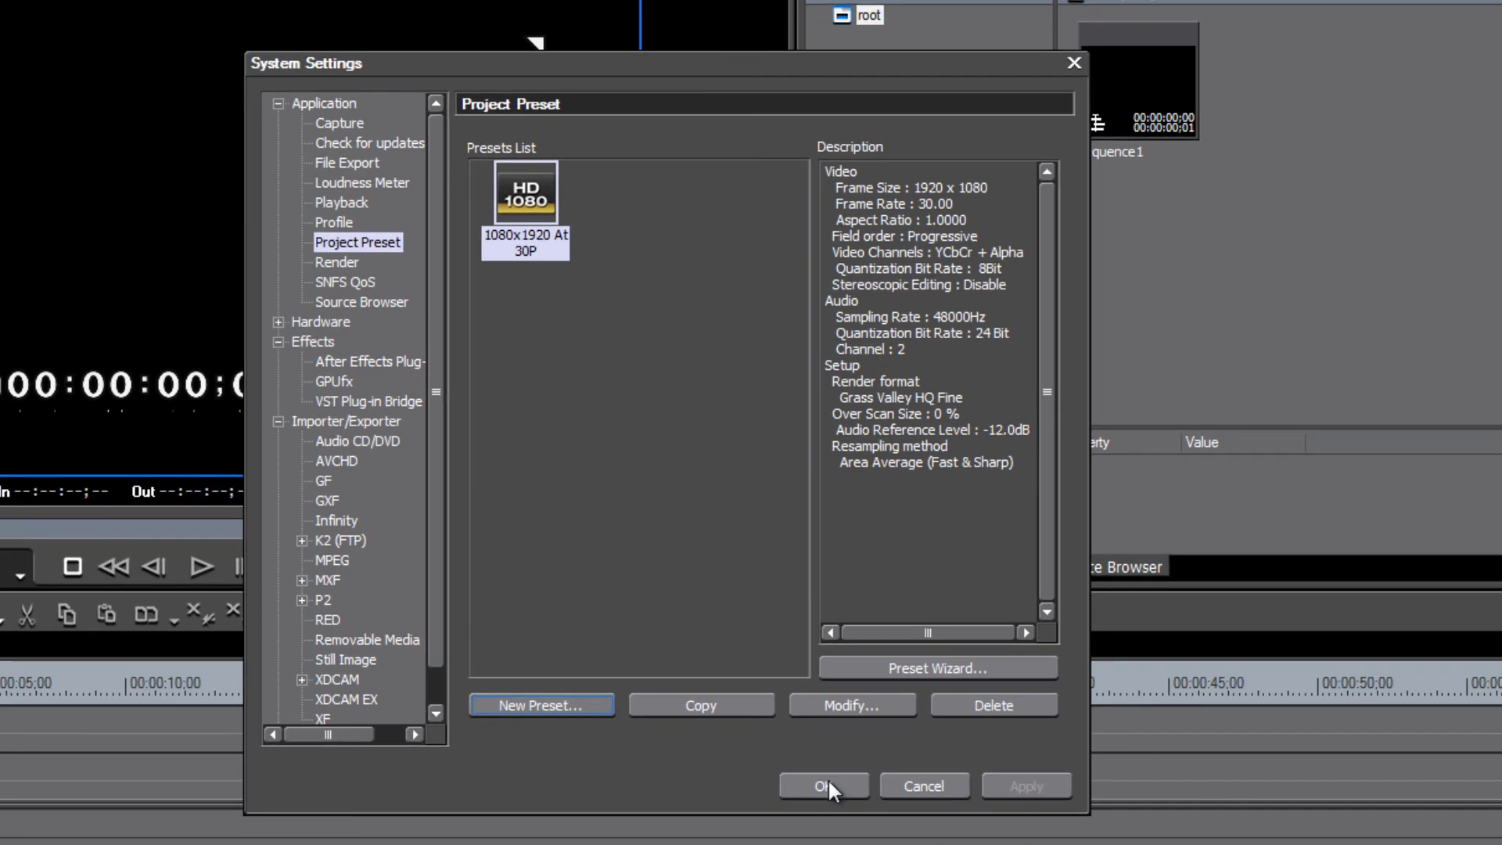
pyautogui.click(827, 778)
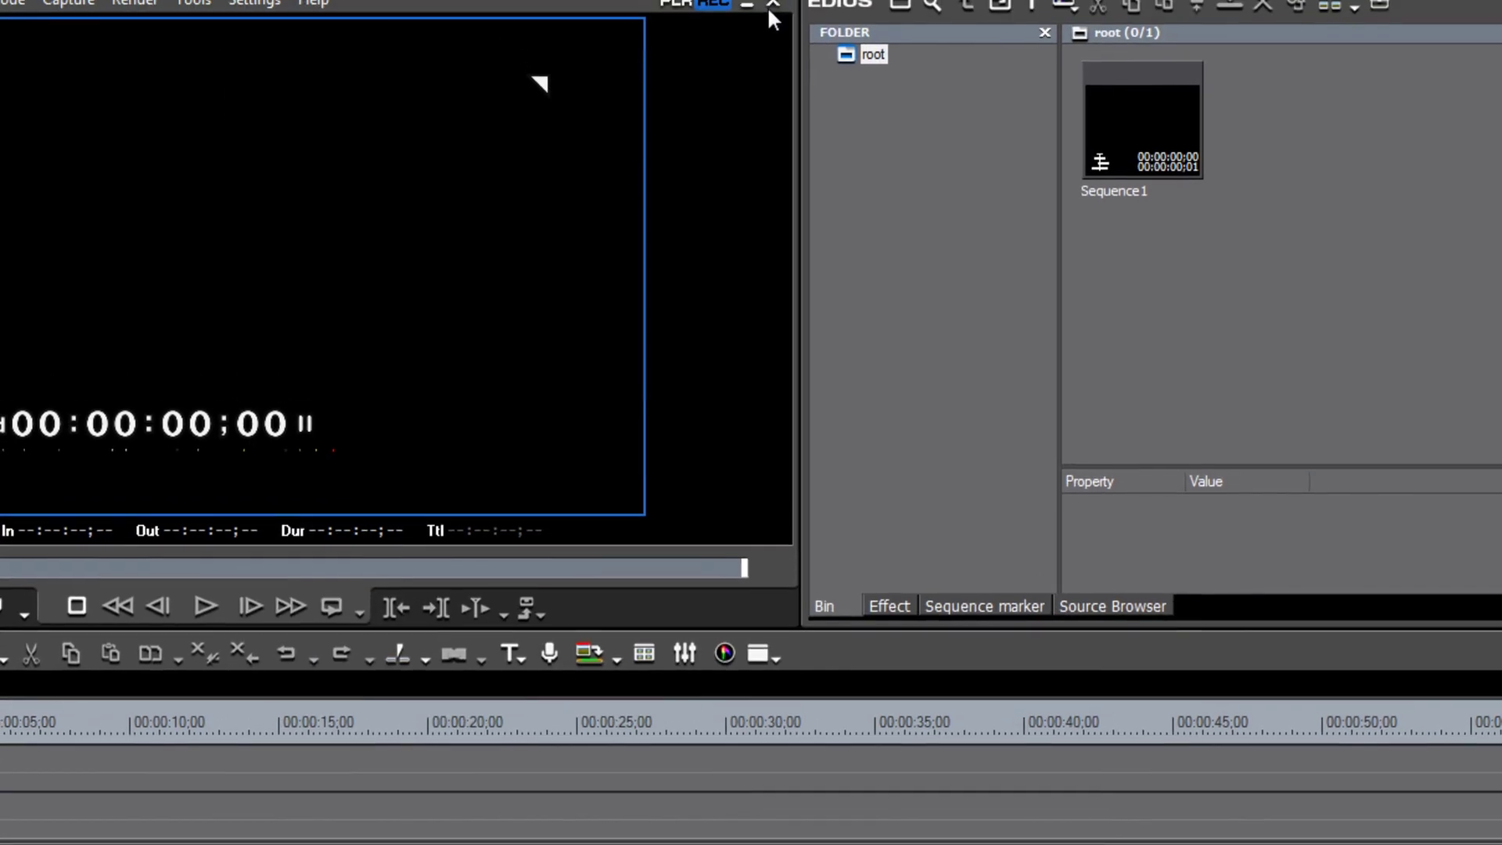
# Close and relaunch EDIUS 7, and start a new project.
pyautogui.click(768, 0)
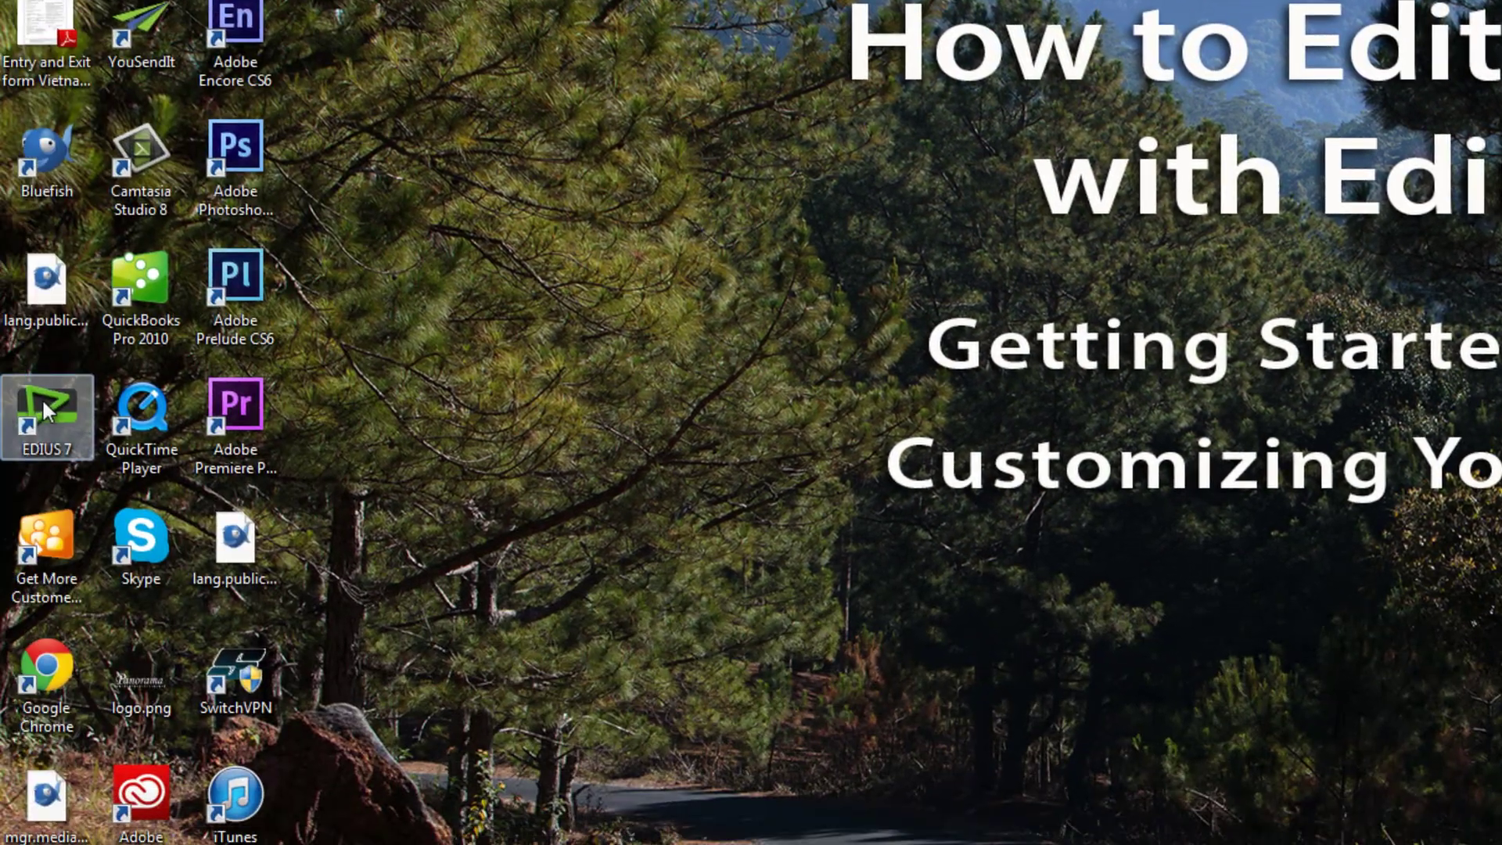
pyautogui.doubleClick(40, 397)
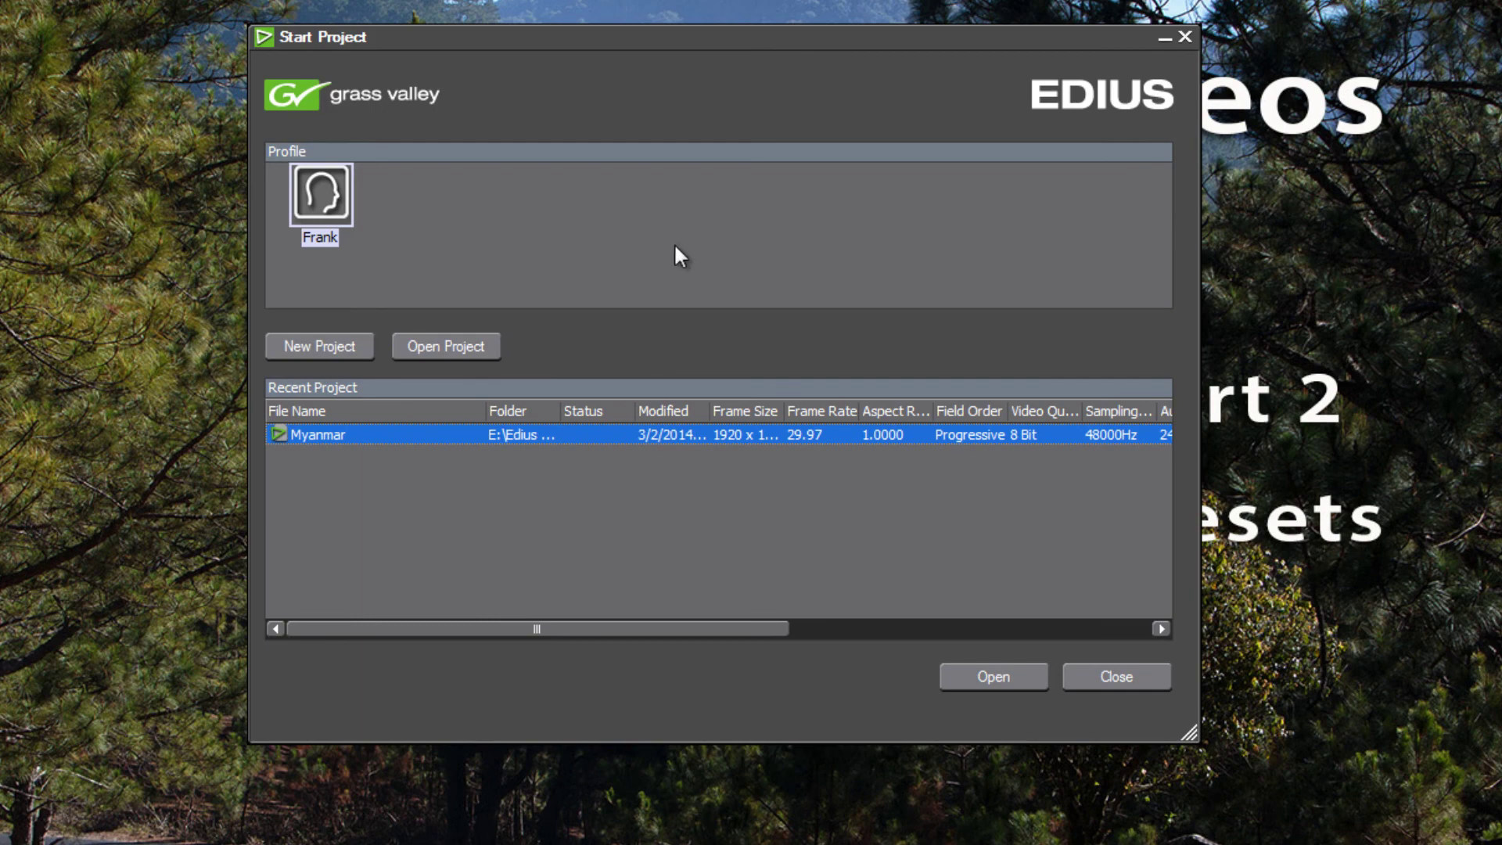
pyautogui.click(322, 344)
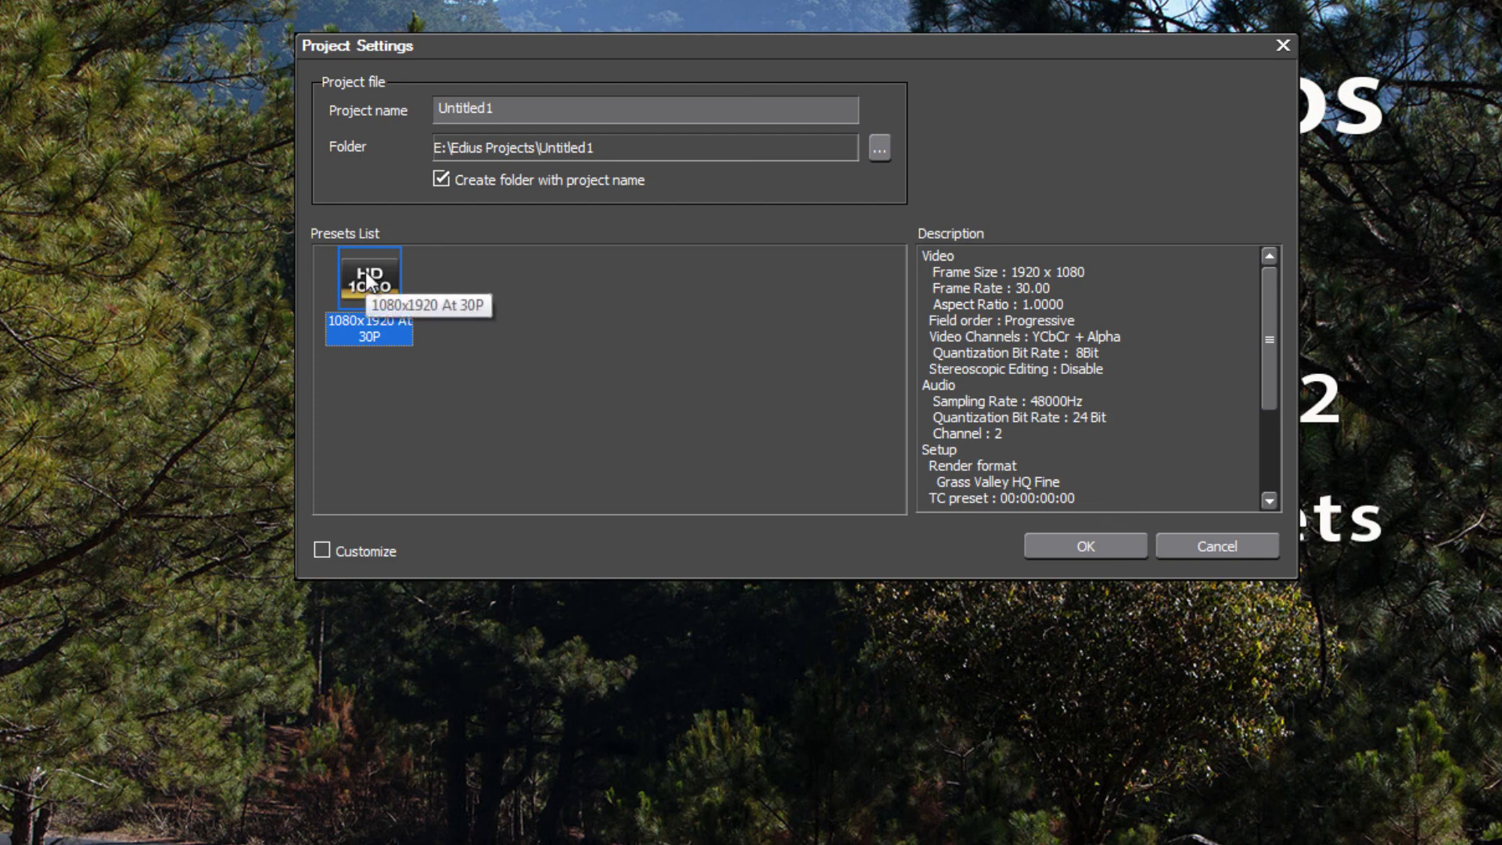
# Examine the customizable settings for a new project based on the 1080x1920 At 30P preset, and return to the presets list without applying changes.
pyautogui.click(321, 550)
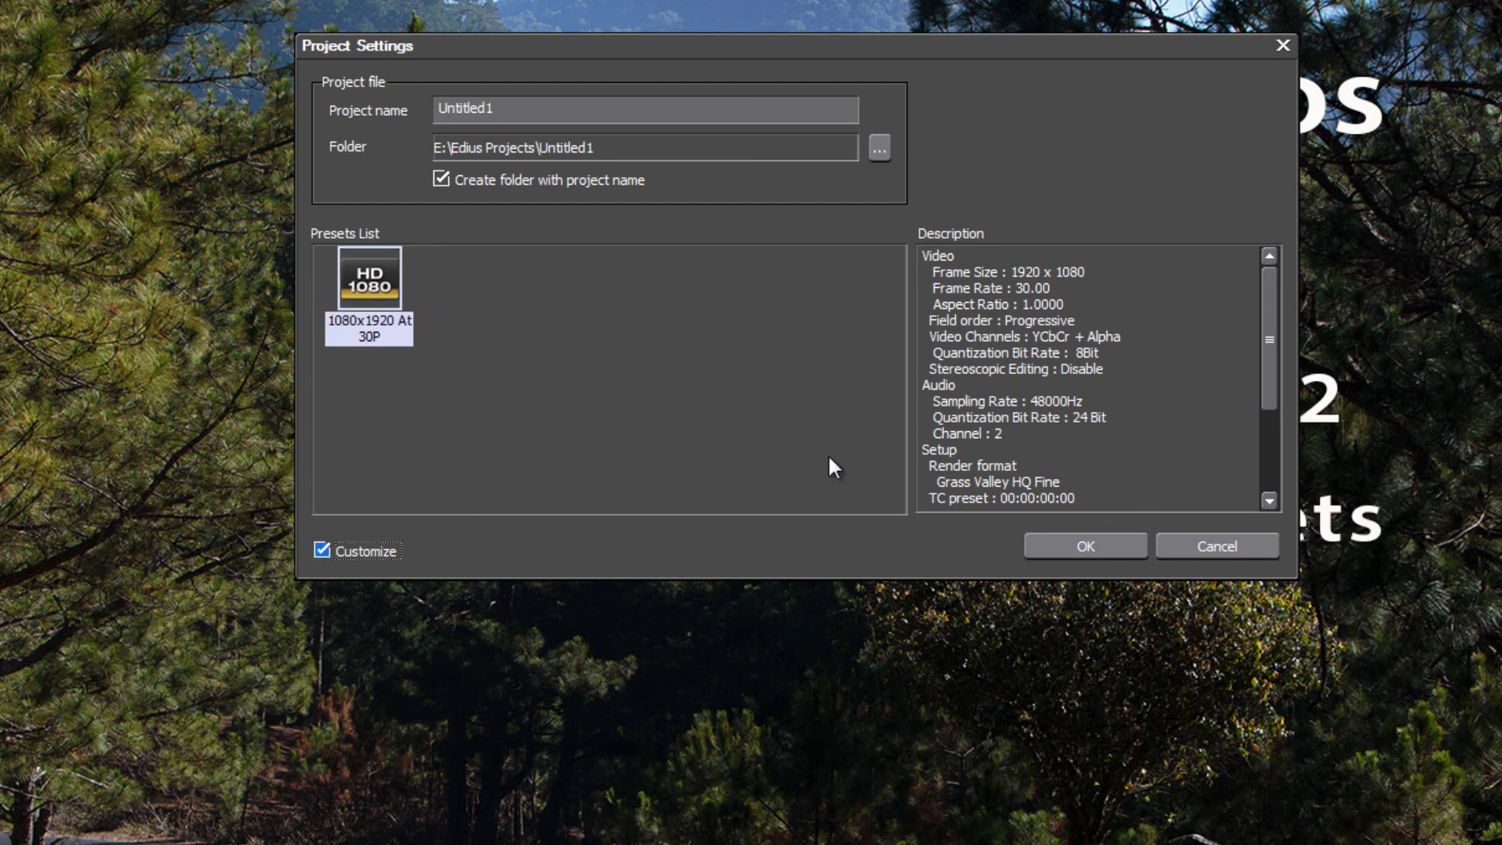
pyautogui.click(1081, 546)
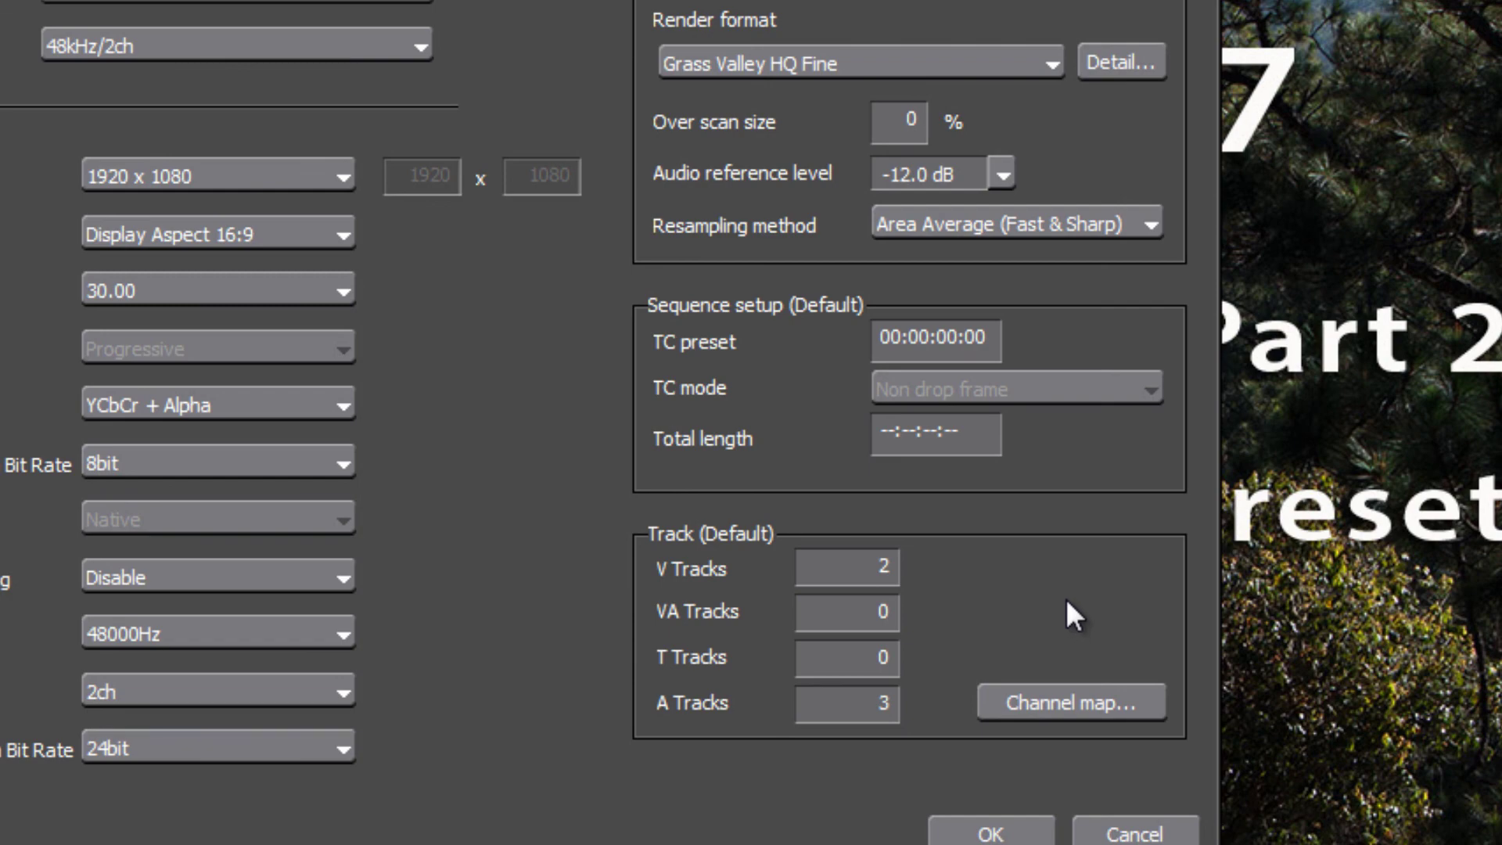
pyautogui.click(1123, 830)
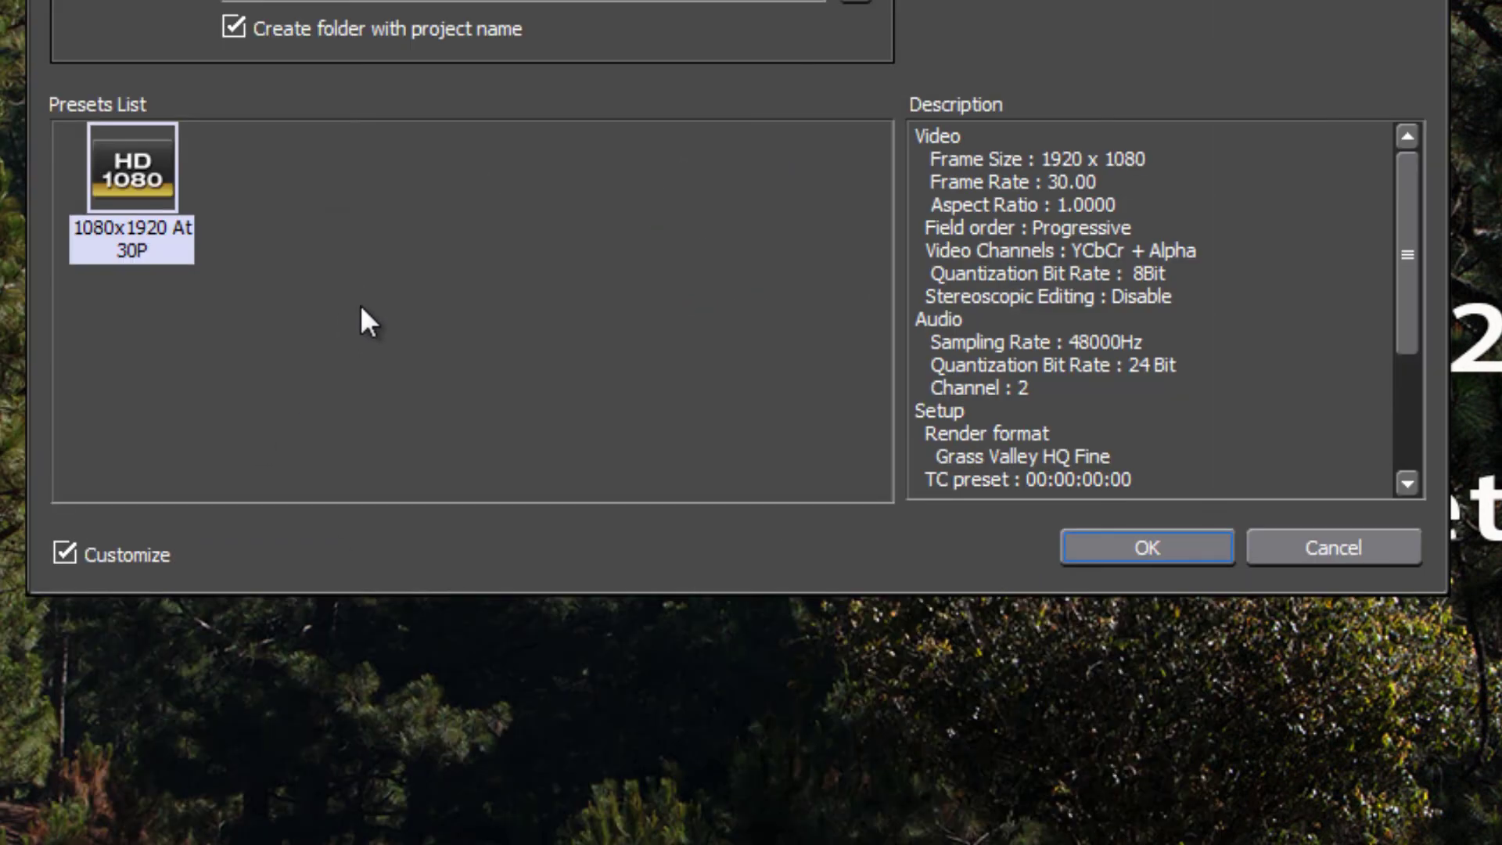